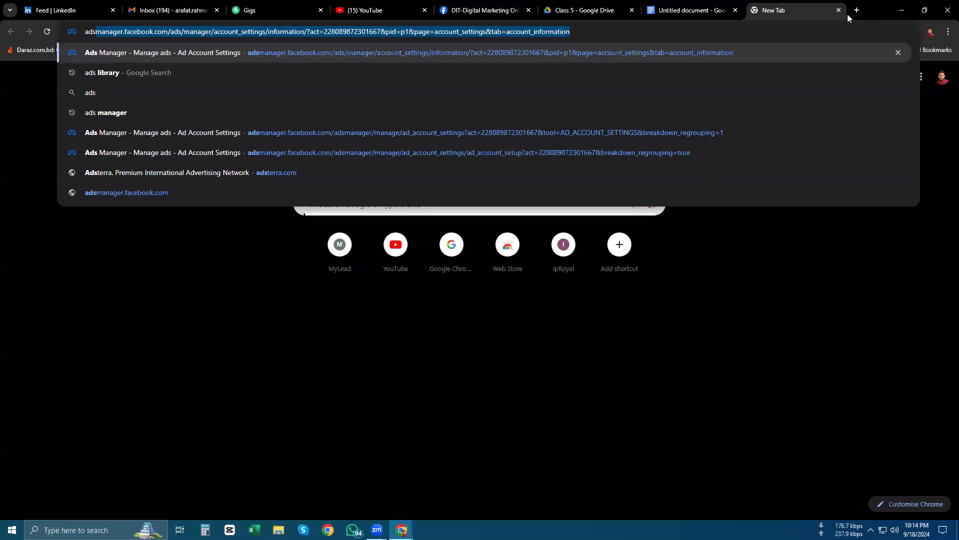
Open the ad account's campaigns list in Ads Manager and start creating a new campaign
{"action": "key", "text": "Return"}
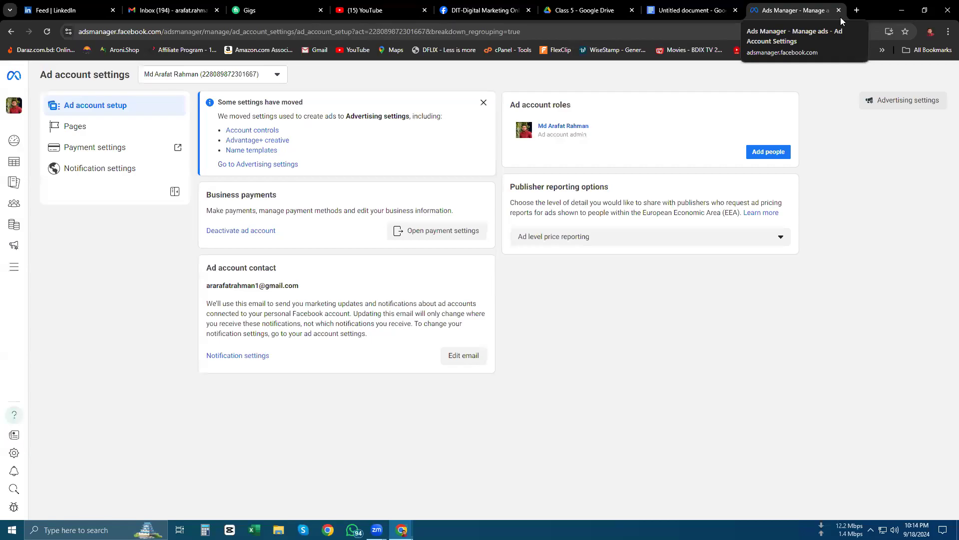
{"action": "left_click", "coordinate": [15, 161]}
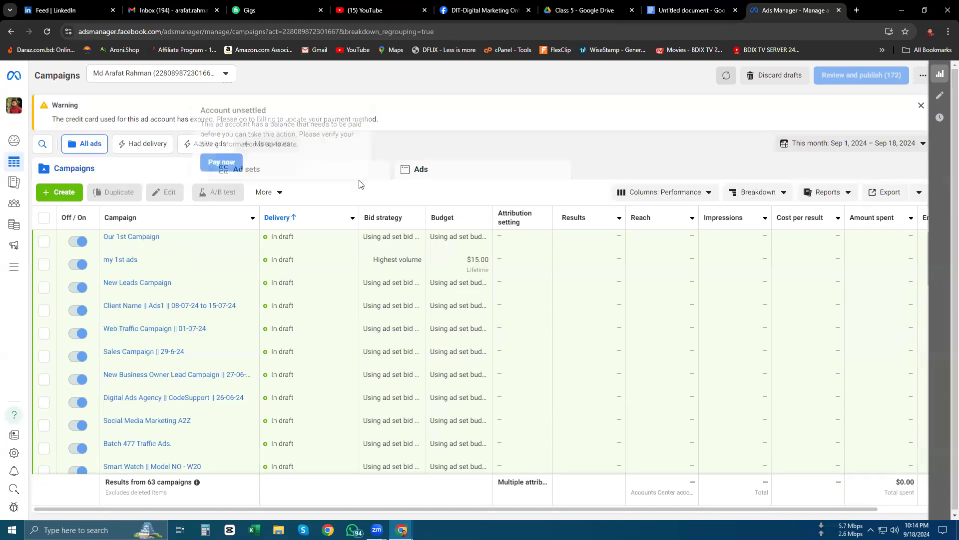
{"action": "left_click", "coordinate": [48, 198]}
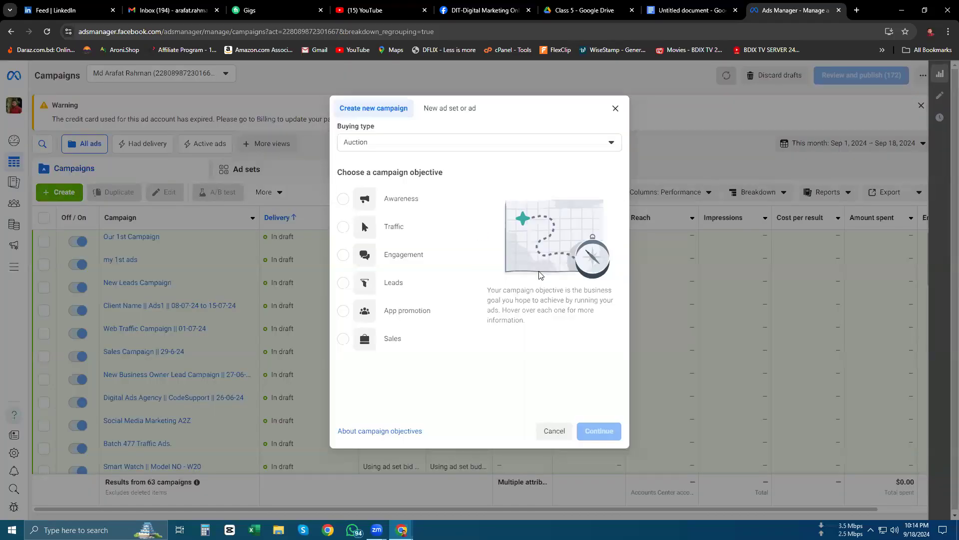
Choose the Traffic objective and create the campaign with the Manual traffic campaign setup
{"action": "mouse_move", "coordinate": [390, 204]}
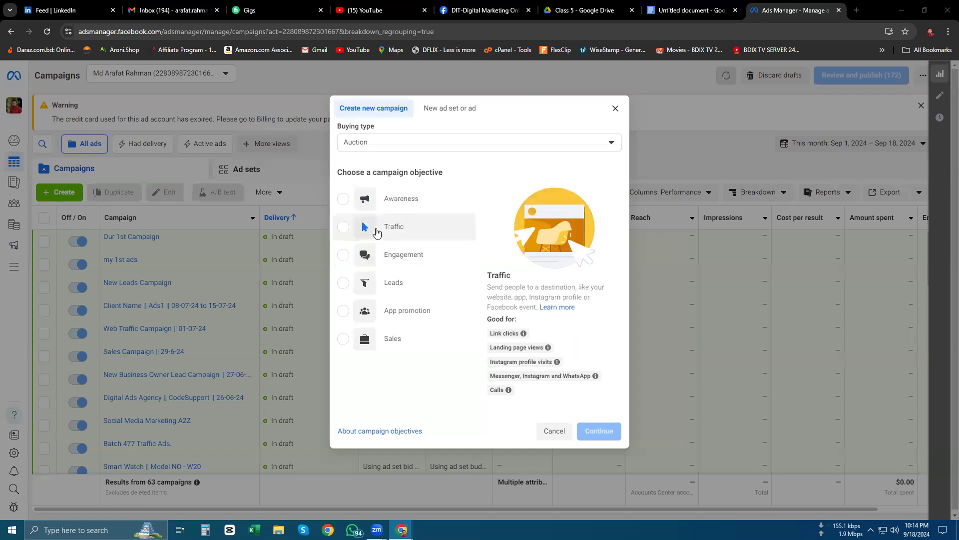
{"action": "left_click", "coordinate": [377, 234]}
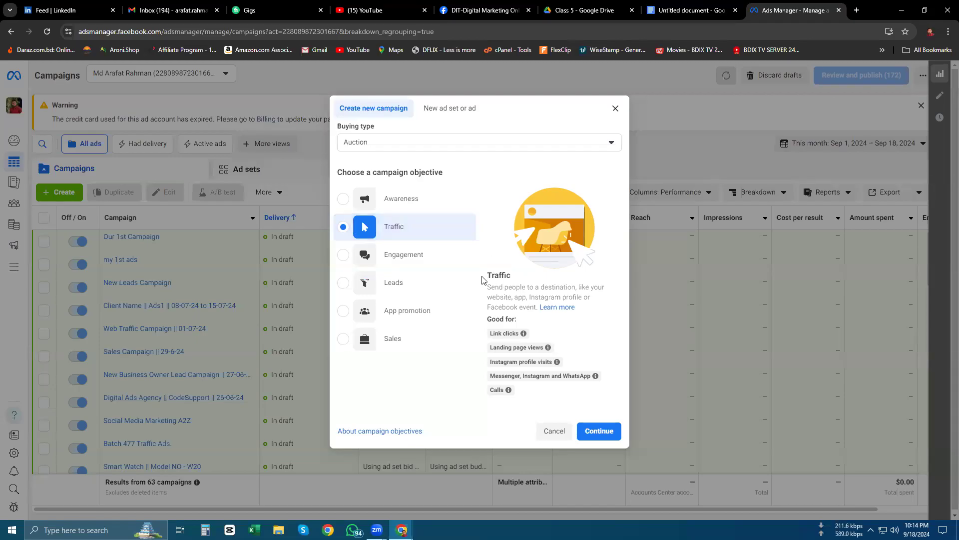
{"action": "left_click_drag", "start_coordinate": [483, 277], "coordinate": [524, 280]}
{"action": "left_click", "coordinate": [524, 279]}
{"action": "left_click", "coordinate": [595, 432]}
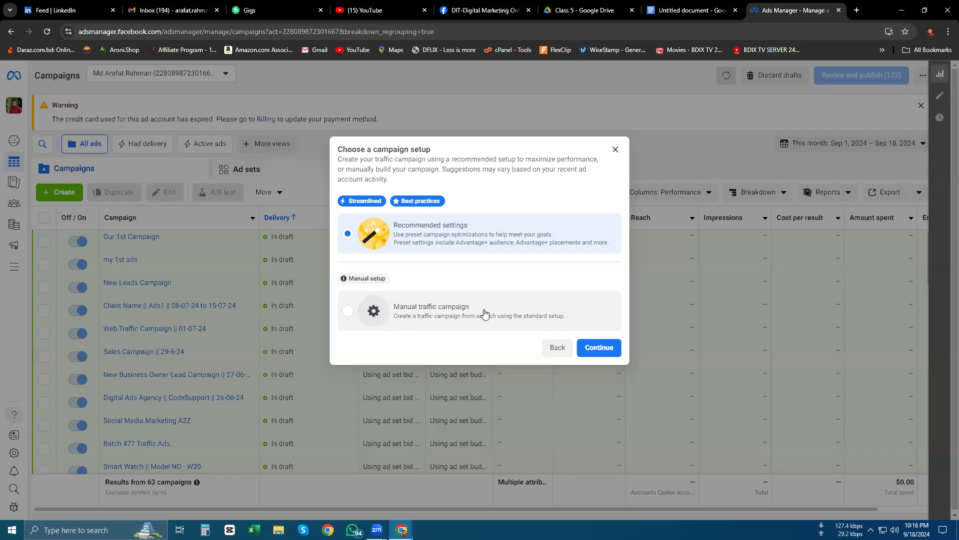
{"action": "left_click", "coordinate": [484, 313]}
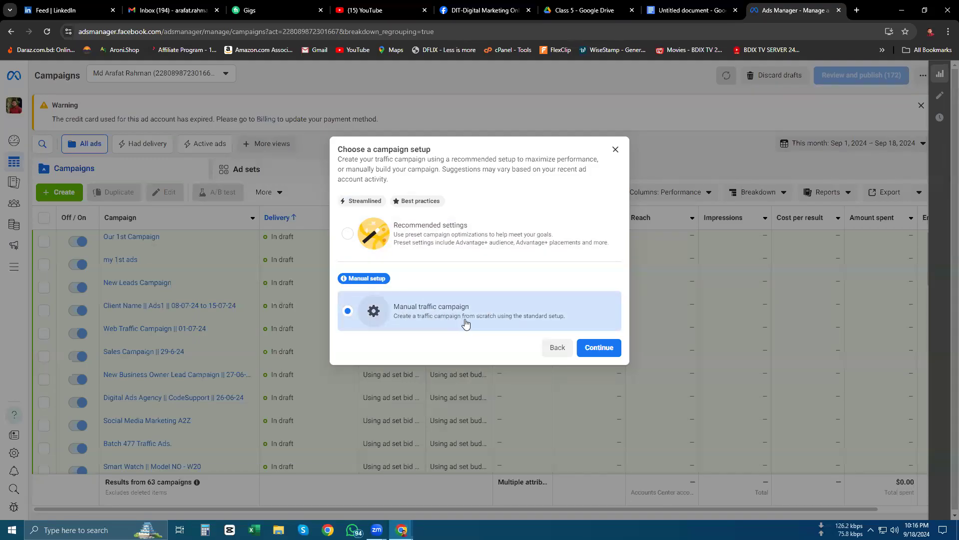
{"action": "left_click", "coordinate": [599, 348]}
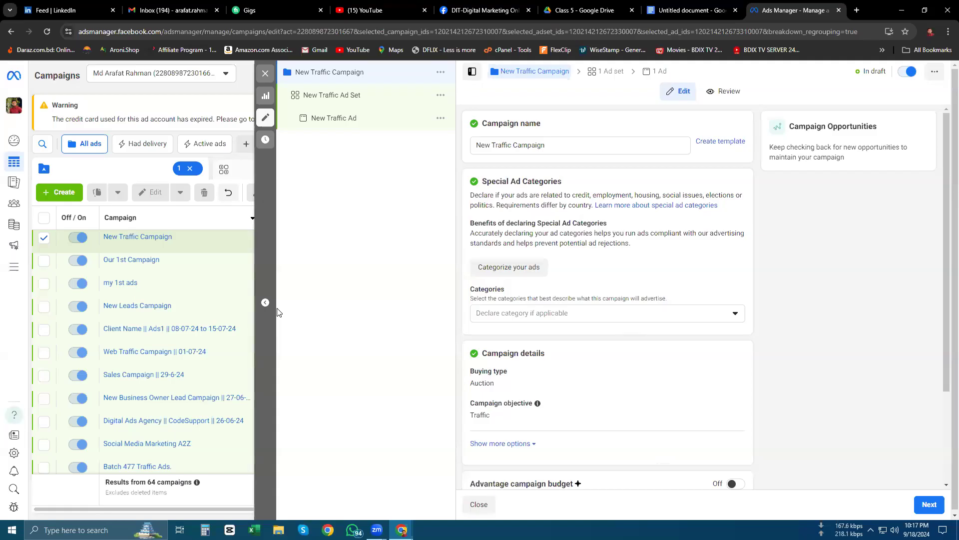
Rename the campaign as "1st Traffic Campaign"
{"action": "left_click", "coordinate": [554, 145]}
{"action": "key", "text": "ctrl+a"}
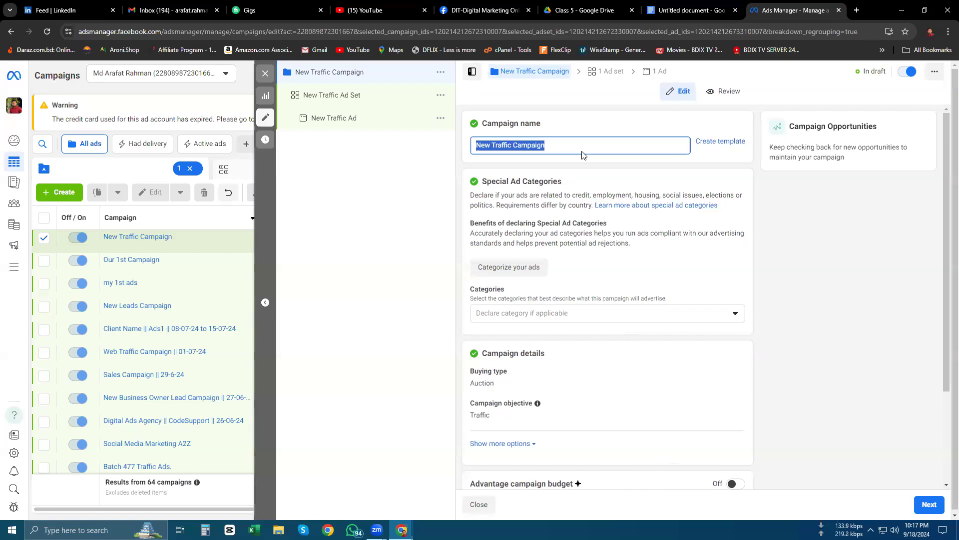
{"action": "type", "text": "!st"}
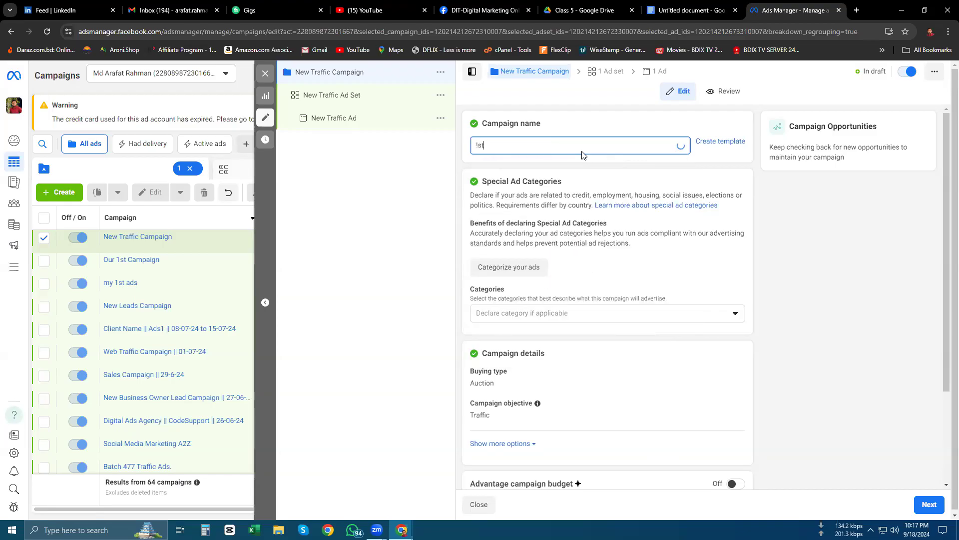
{"action": "type", "text": " Traffic C"}
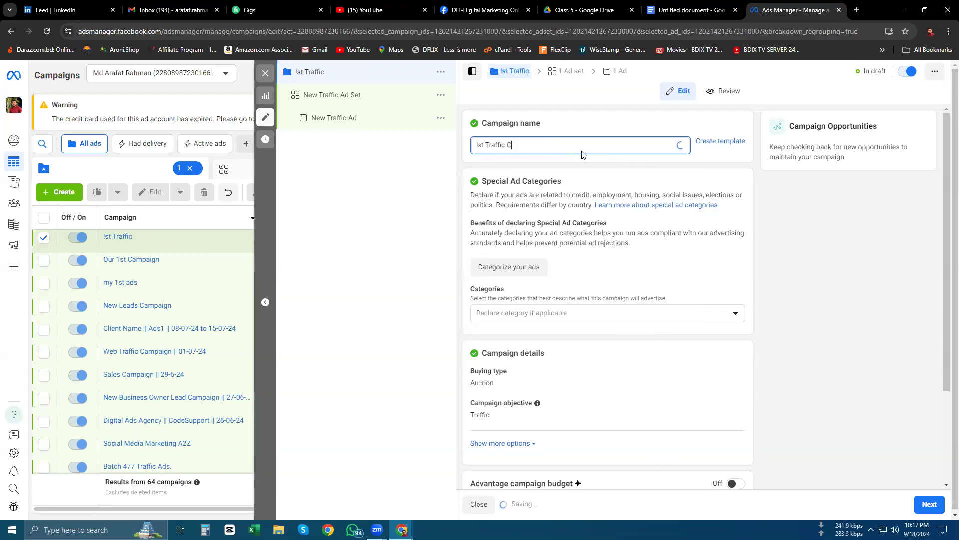
{"action": "type", "text": "ampaign"}
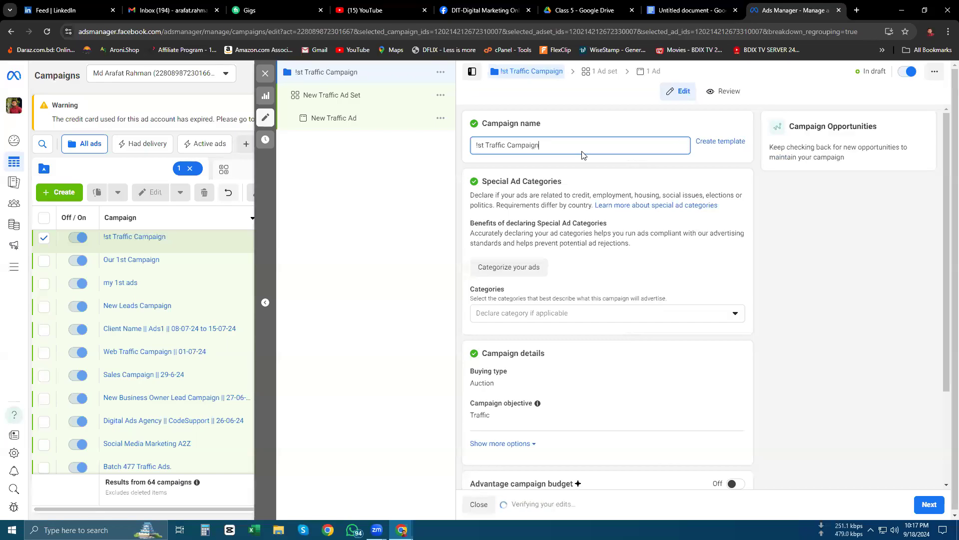
{"action": "key", "text": "Left"}
{"action": "key", "text": "Left"}
{"action": "key", "text": "Left"}
{"action": "key", "text": "Left"}
{"action": "key", "text": "Left"}
{"action": "key", "text": "Delete"}
{"action": "type", "text": "1"}
Copy the full campaign name from its name field
{"action": "left_click", "coordinate": [588, 147]}
{"action": "triple_click", "coordinate": [588, 147]}
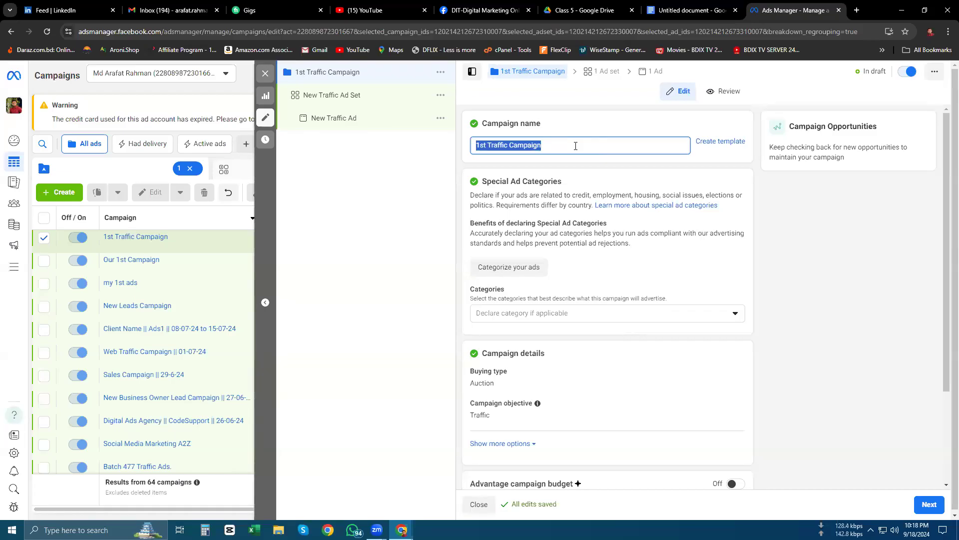
{"action": "right_click", "coordinate": [529, 144]}
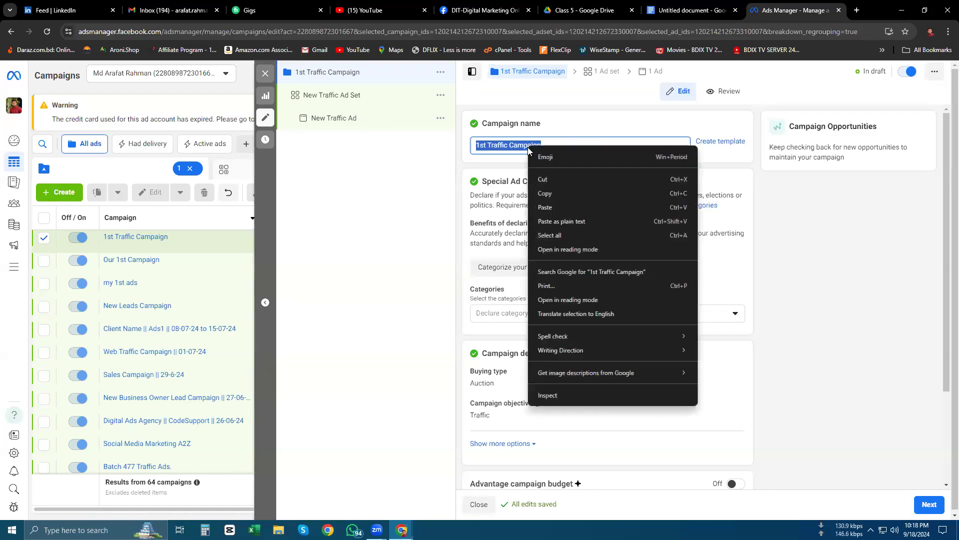
{"action": "left_click", "coordinate": [546, 193]}
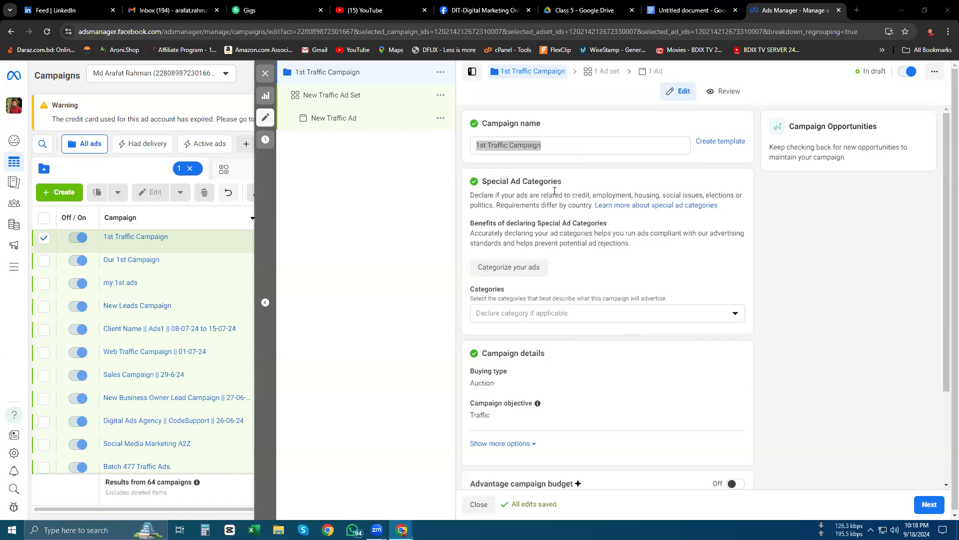
Examine the special ad category options, campaign details, Advantage campaign budget and A/B test settings of the campaign
{"action": "left_click", "coordinate": [540, 322]}
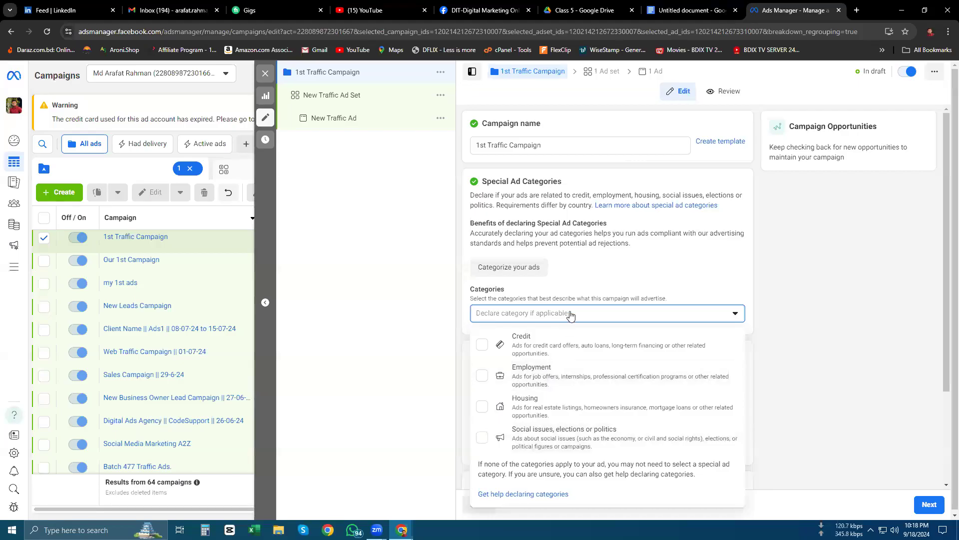
{"action": "left_click", "coordinate": [552, 311]}
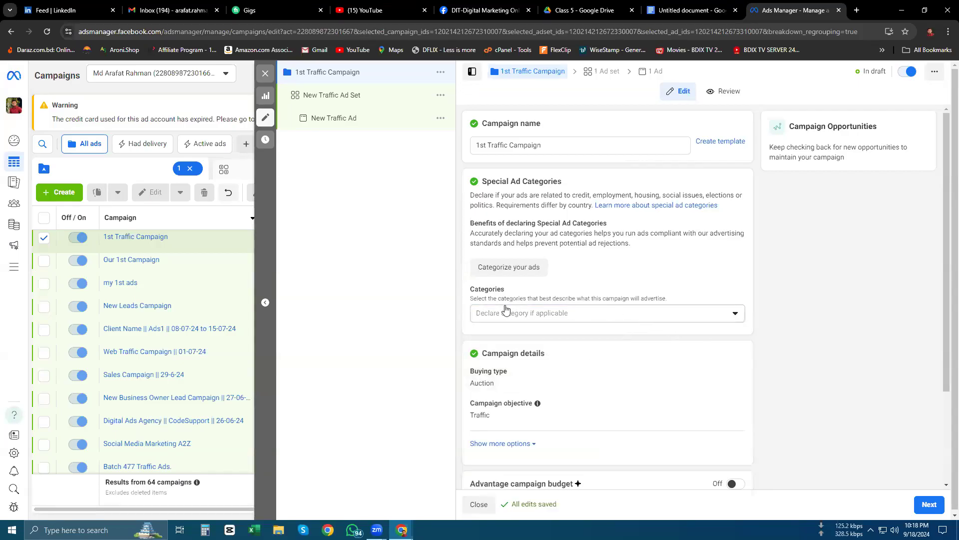
{"action": "scroll", "coordinate": [493, 322], "scroll_direction": "down", "scroll_amount": 3}
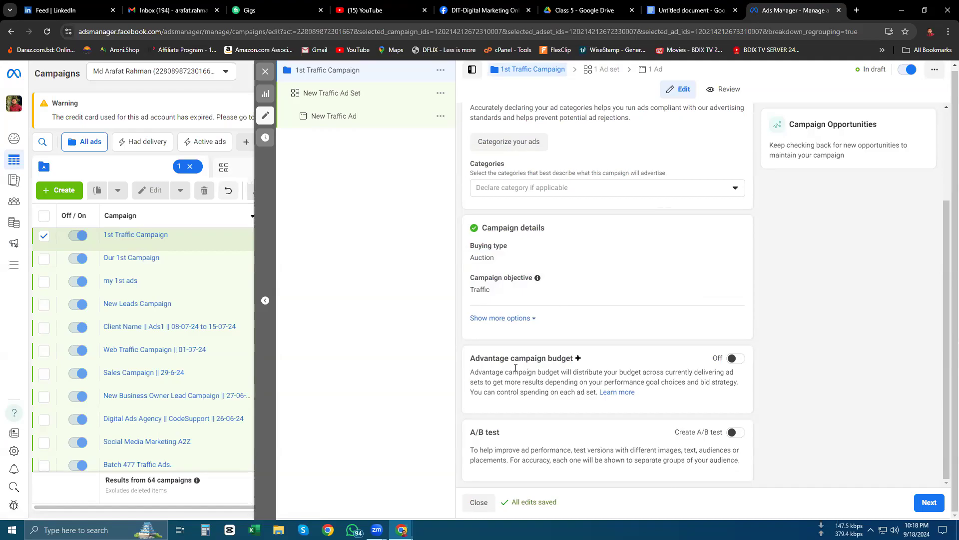
{"action": "left_click_drag", "start_coordinate": [493, 358], "coordinate": [571, 358]}
{"action": "left_click_drag", "start_coordinate": [470, 439], "coordinate": [500, 438]}
{"action": "scroll", "coordinate": [525, 379], "scroll_direction": "up", "scroll_amount": 2}
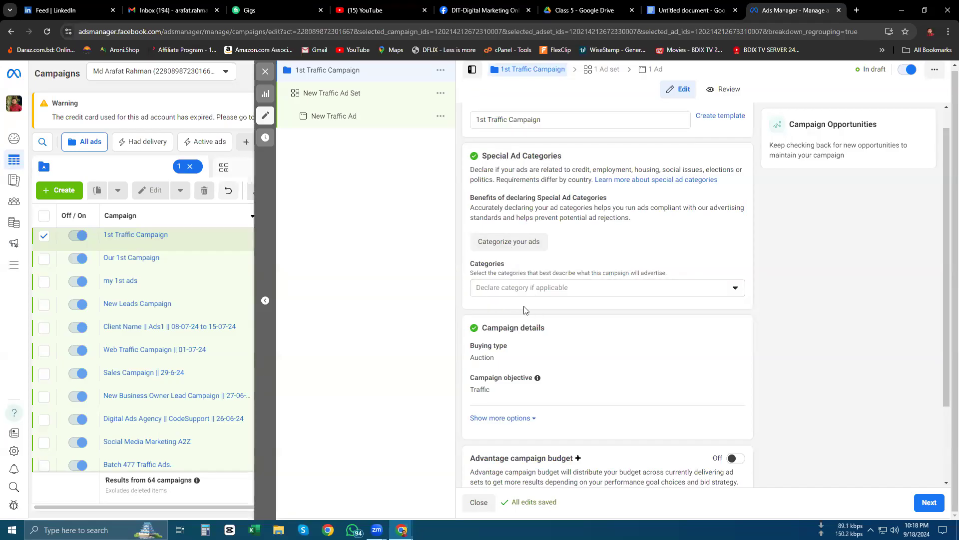
{"action": "scroll", "coordinate": [607, 301], "scroll_direction": "down", "scroll_amount": 1}
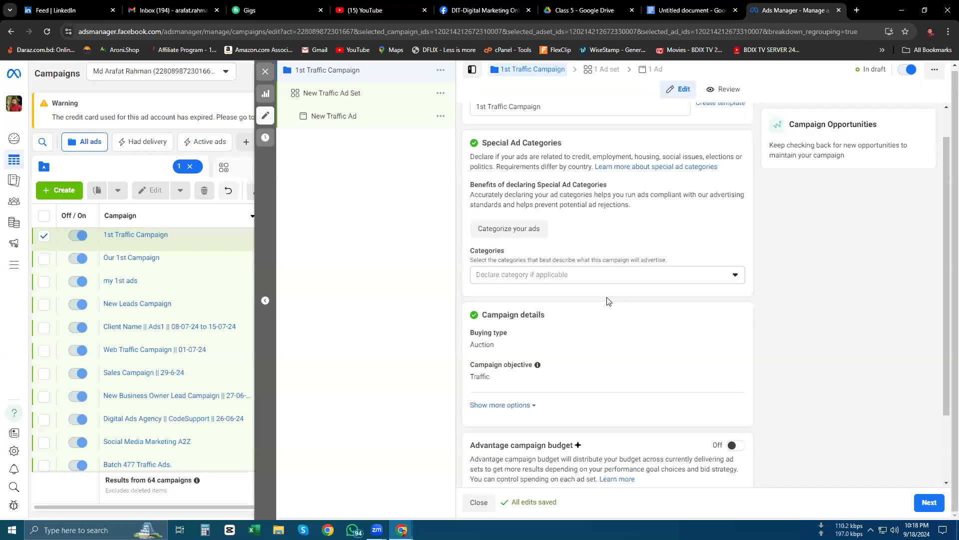
{"action": "scroll", "coordinate": [607, 301], "scroll_direction": "down", "scroll_amount": 2}
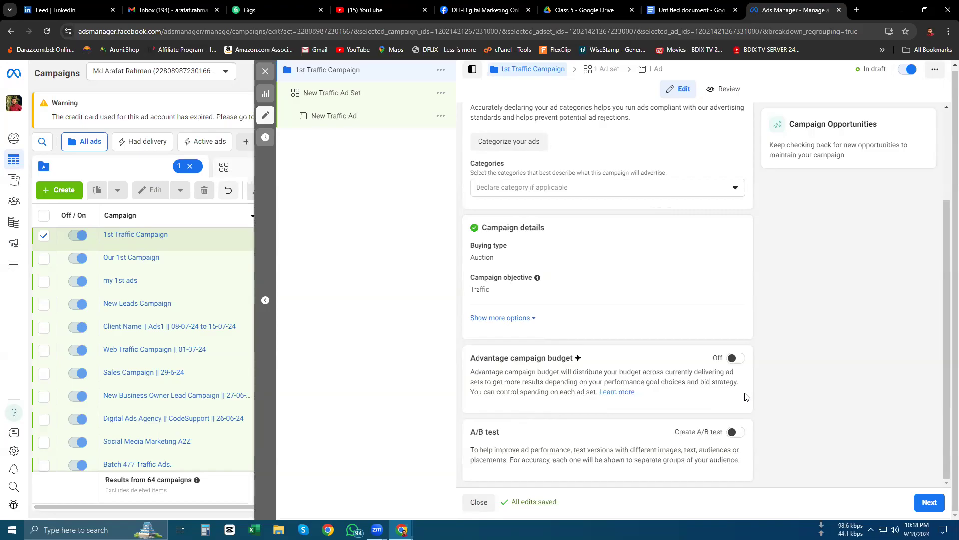
Copy the campaign name, proceed to the ad set and rename it with the copied "1st Traffic Campaign"
{"action": "scroll", "coordinate": [663, 313], "scroll_direction": "up", "scroll_amount": 2}
{"action": "double_click", "coordinate": [551, 145]}
{"action": "triple_click", "coordinate": [552, 146]}
{"action": "key", "text": "ctrl+c"}
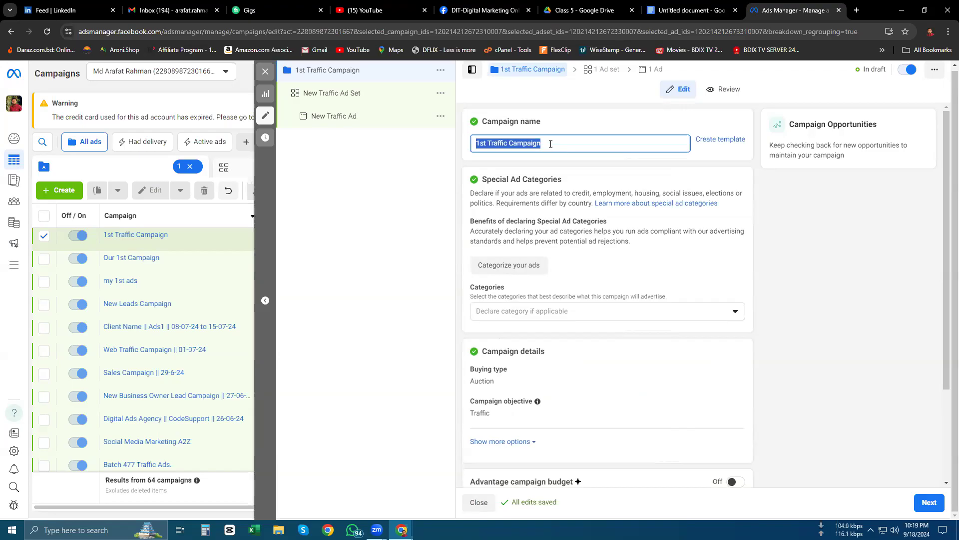
{"action": "left_click", "coordinate": [825, 400]}
{"action": "scroll", "coordinate": [812, 413], "scroll_direction": "down", "scroll_amount": 3}
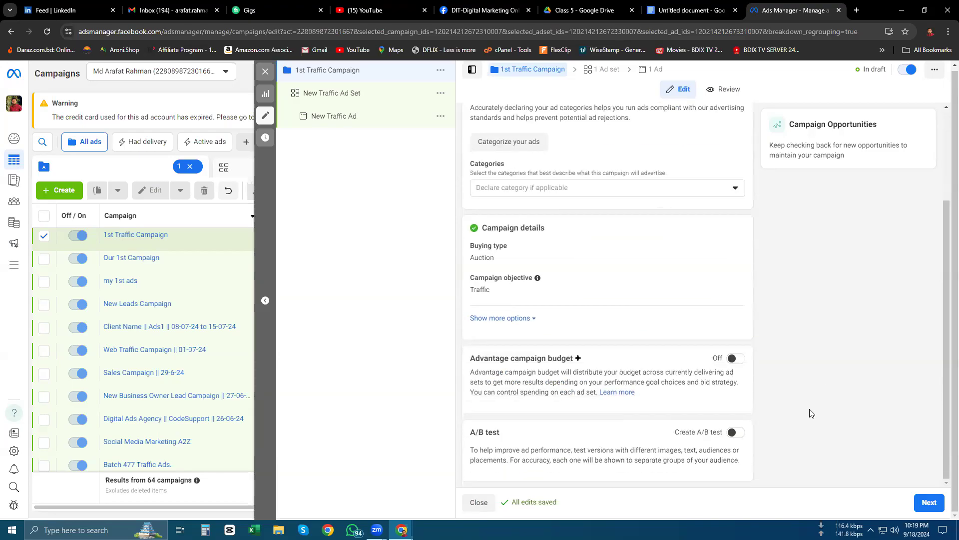
{"action": "left_click", "coordinate": [932, 509]}
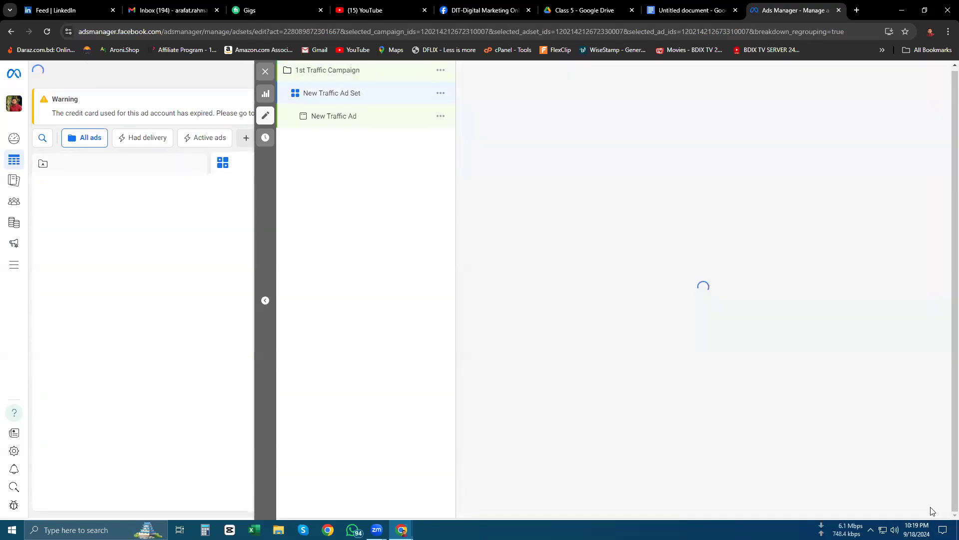
{"action": "triple_click", "coordinate": [540, 142]}
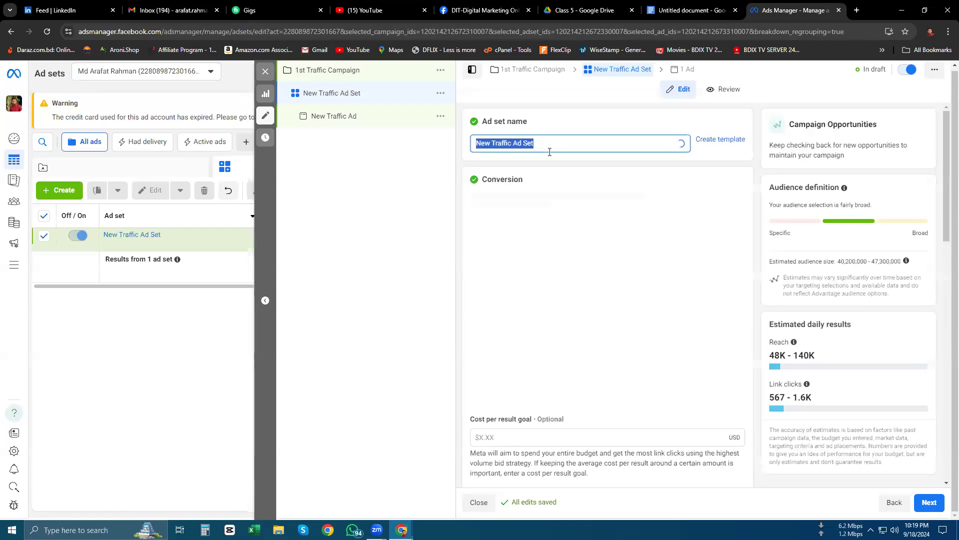
{"action": "key", "text": "ctrl+v"}
{"action": "left_click", "coordinate": [550, 128]}
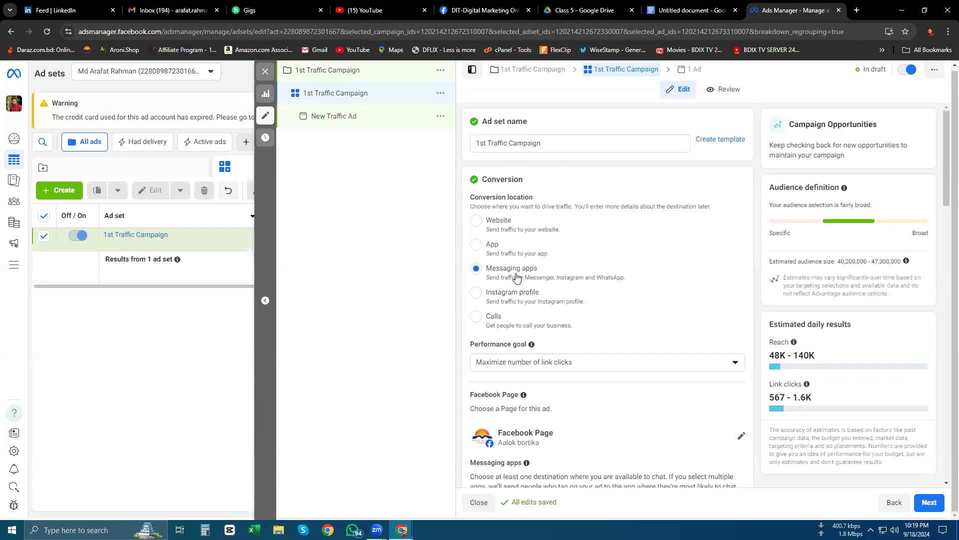
Set the ad set's conversion location to Website and check the available performance goals without changing the goal
{"action": "left_click_drag", "start_coordinate": [472, 179], "coordinate": [531, 182]}
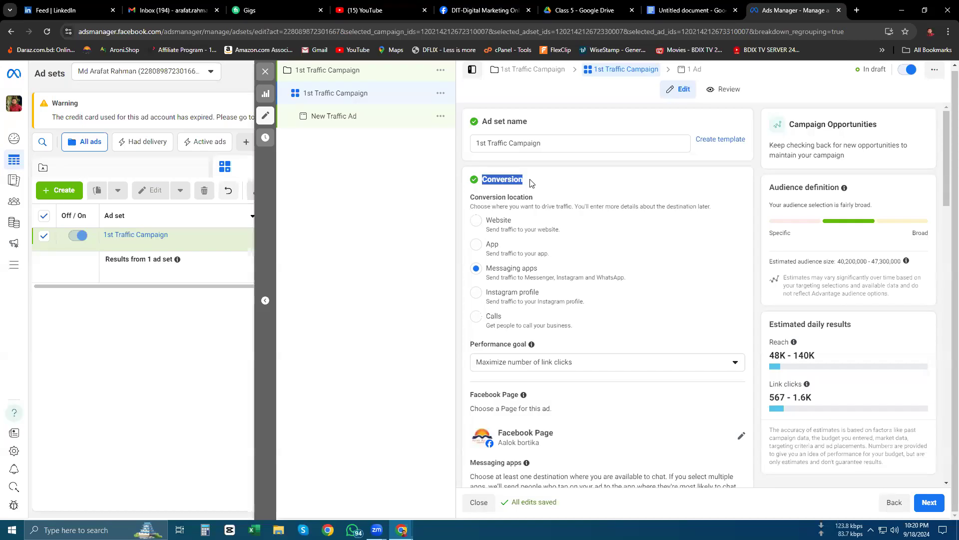
{"action": "left_click", "coordinate": [498, 228]}
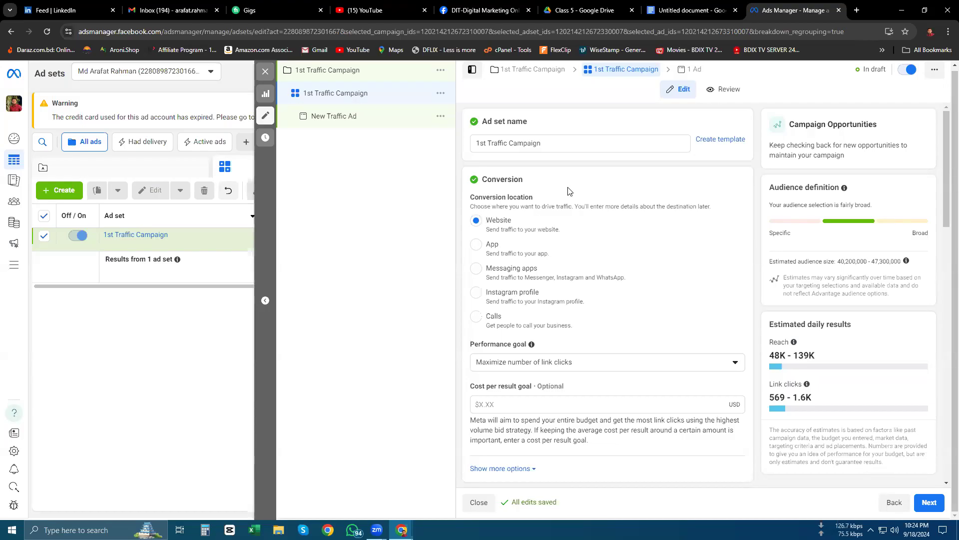
{"action": "scroll", "coordinate": [567, 221], "scroll_direction": "down", "scroll_amount": 3}
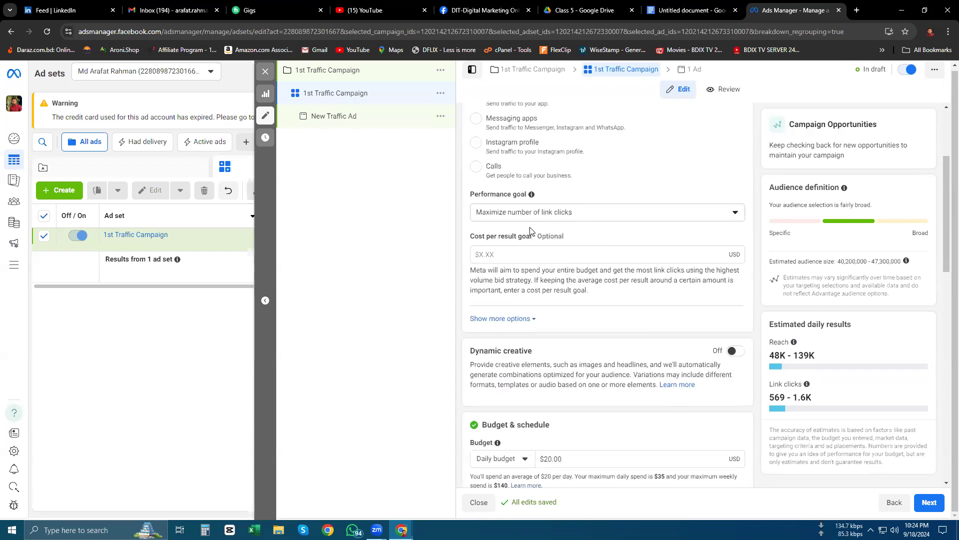
{"action": "left_click", "coordinate": [587, 216]}
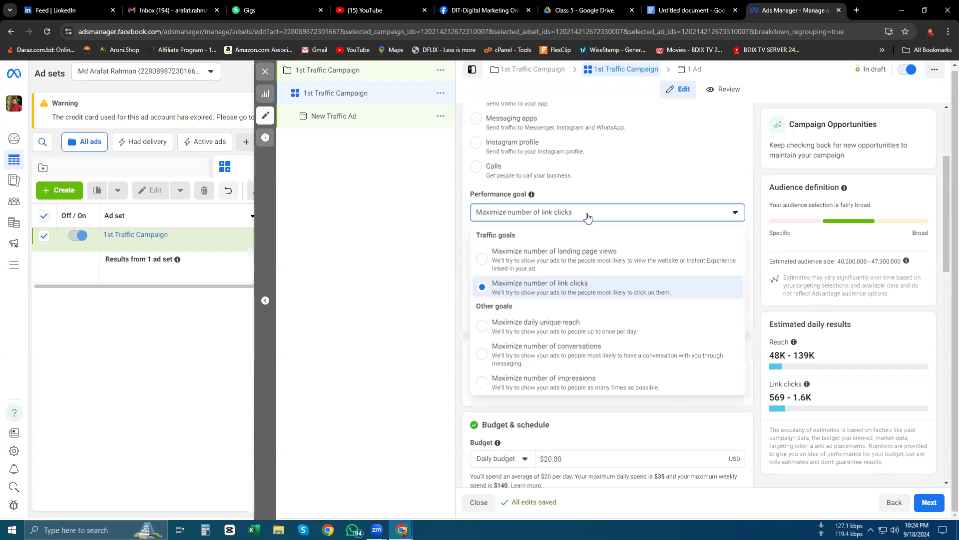
{"action": "left_click", "coordinate": [588, 216]}
Switch the ad set's budget type to Lifetime budget and set its end date to Sep 23, 2024
{"action": "scroll", "coordinate": [586, 219], "scroll_direction": "down", "scroll_amount": 2}
{"action": "scroll", "coordinate": [586, 218], "scroll_direction": "down", "scroll_amount": 3}
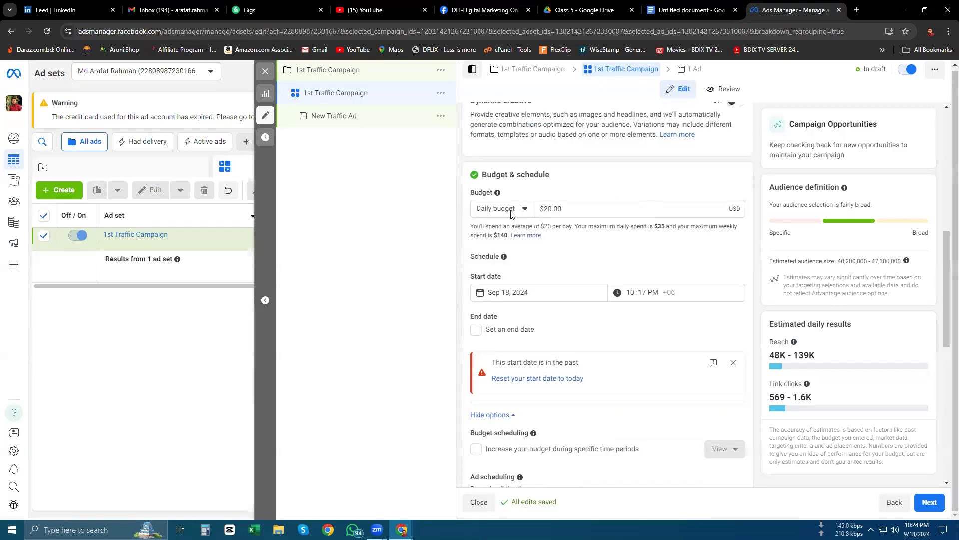
{"action": "left_click", "coordinate": [512, 211]}
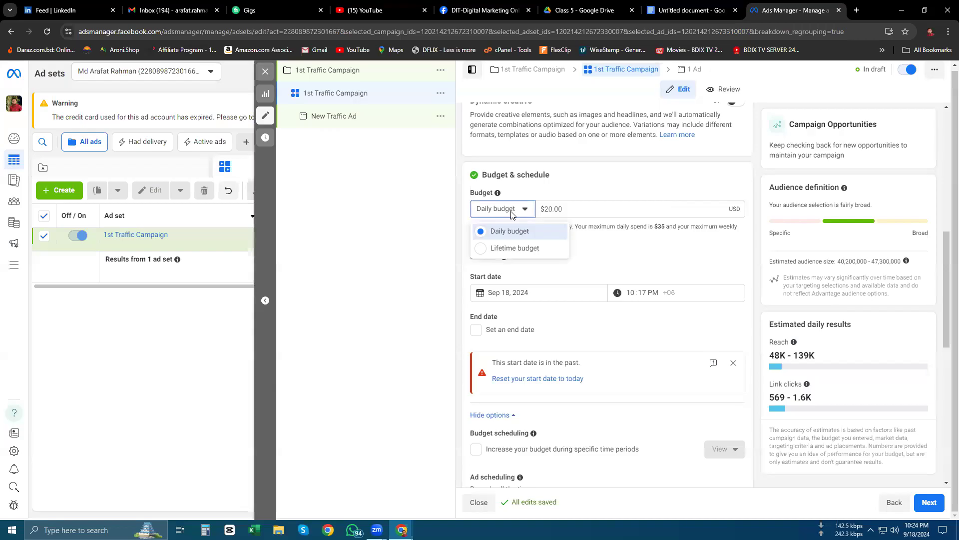
{"action": "left_click", "coordinate": [514, 249]}
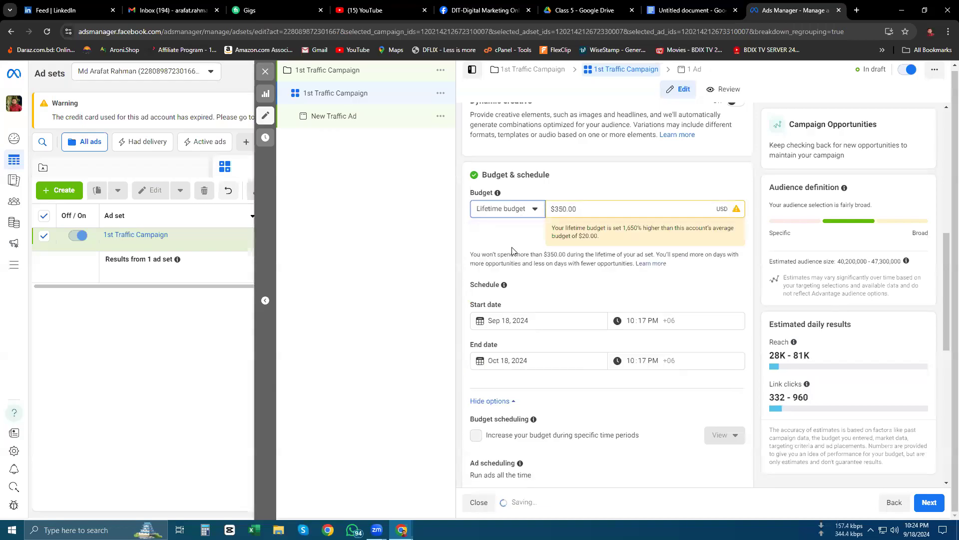
{"action": "left_click", "coordinate": [510, 360]}
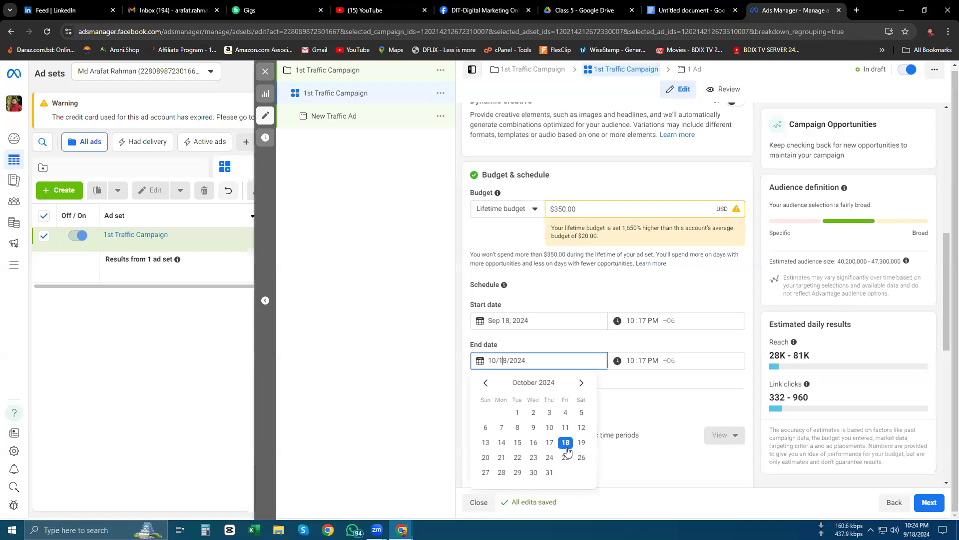
{"action": "left_click", "coordinate": [486, 383]}
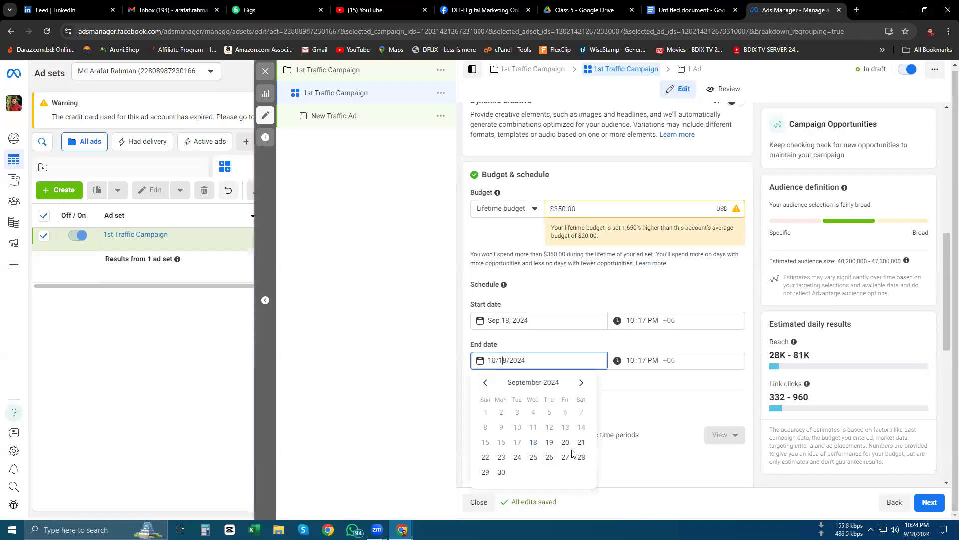
{"action": "left_click", "coordinate": [501, 458]}
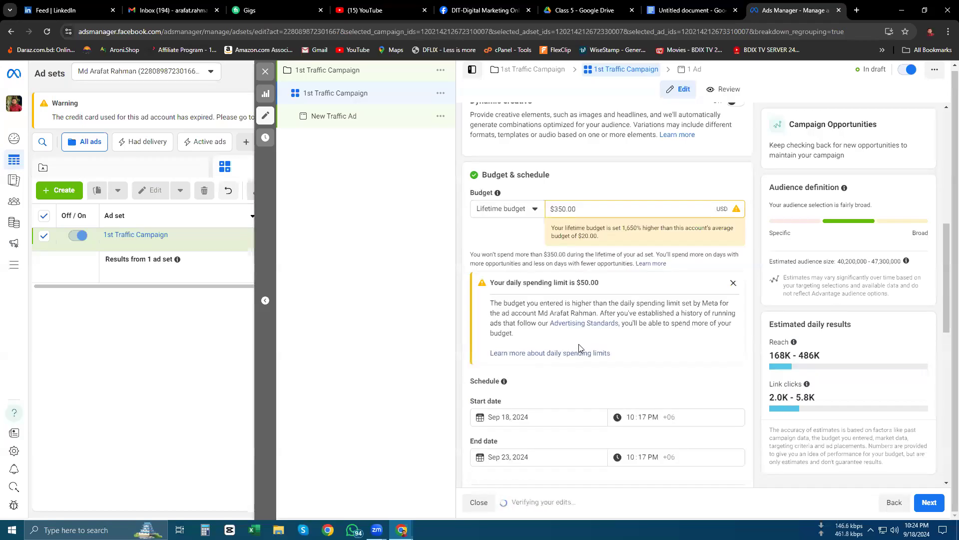
Set the ad set's lifetime budget to $10
{"action": "triple_click", "coordinate": [592, 211]}
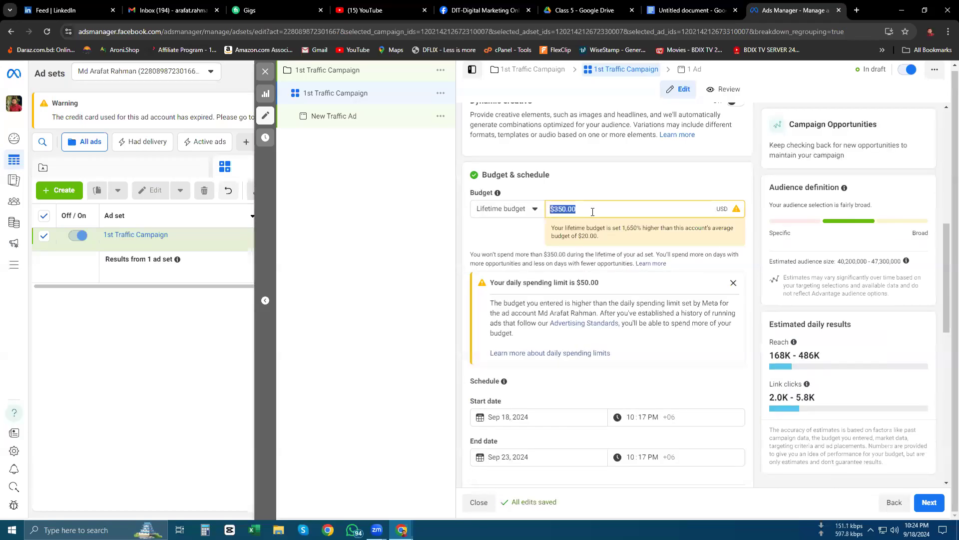
{"action": "type", "text": "10"}
{"action": "left_click", "coordinate": [597, 195]}
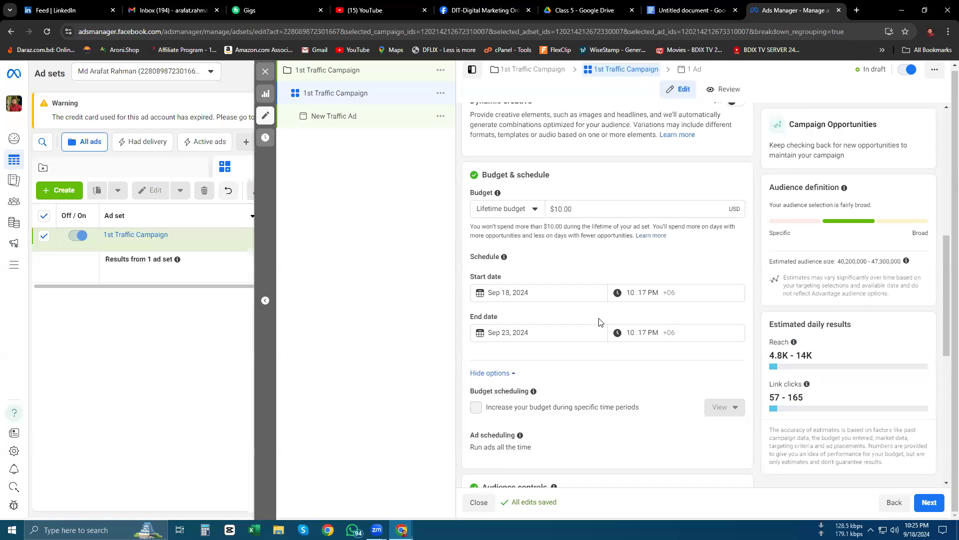
Open a new browser tab and enter the calculation 118+18 in the address bar
{"action": "left_click", "coordinate": [857, 7]}
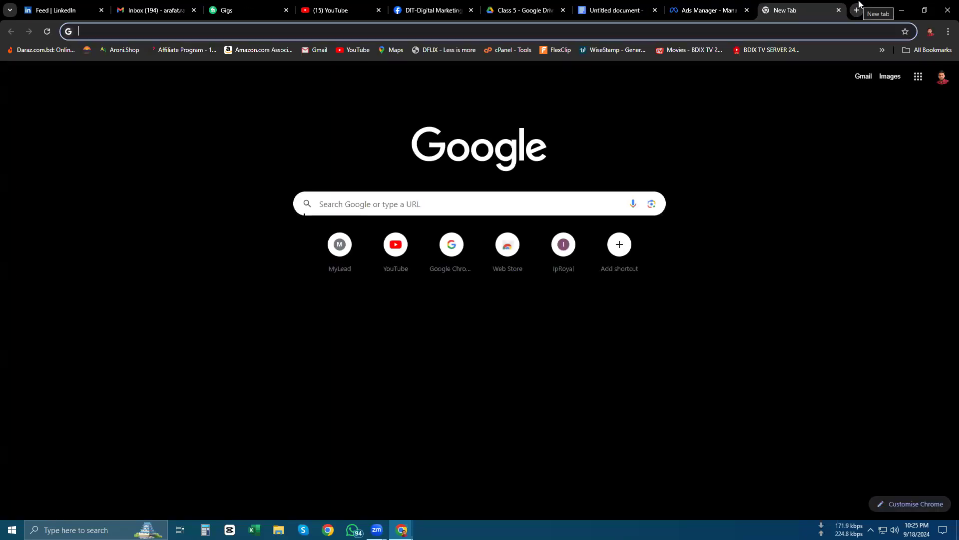
{"action": "type", "text": "120"}
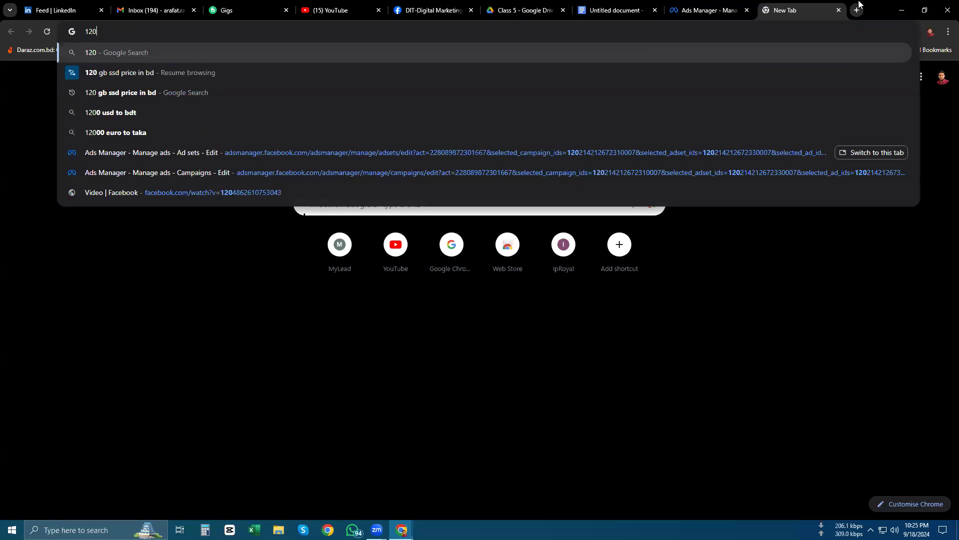
{"action": "key", "text": "BackSpace"}
{"action": "key", "text": "BackSpace"}
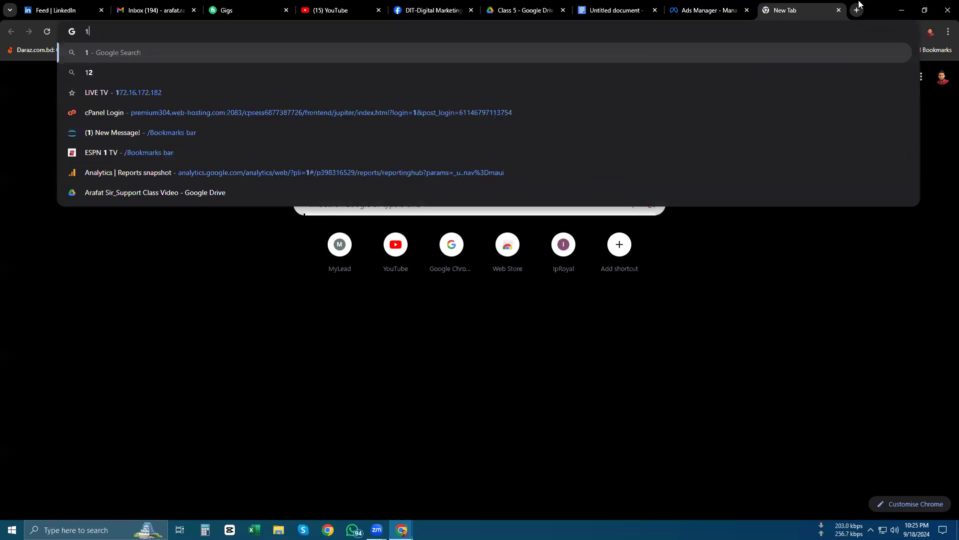
{"action": "type", "text": "18+"}
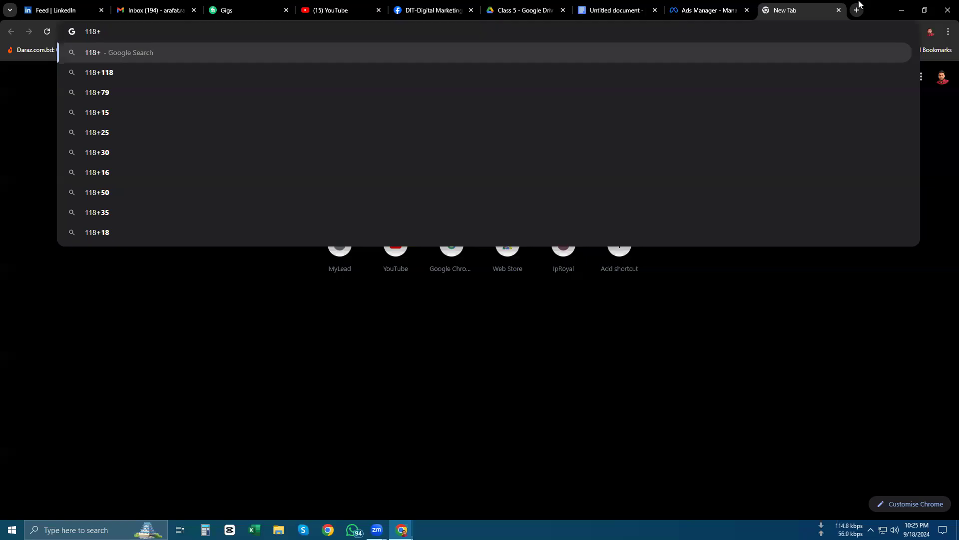
{"action": "type", "text": "18"}
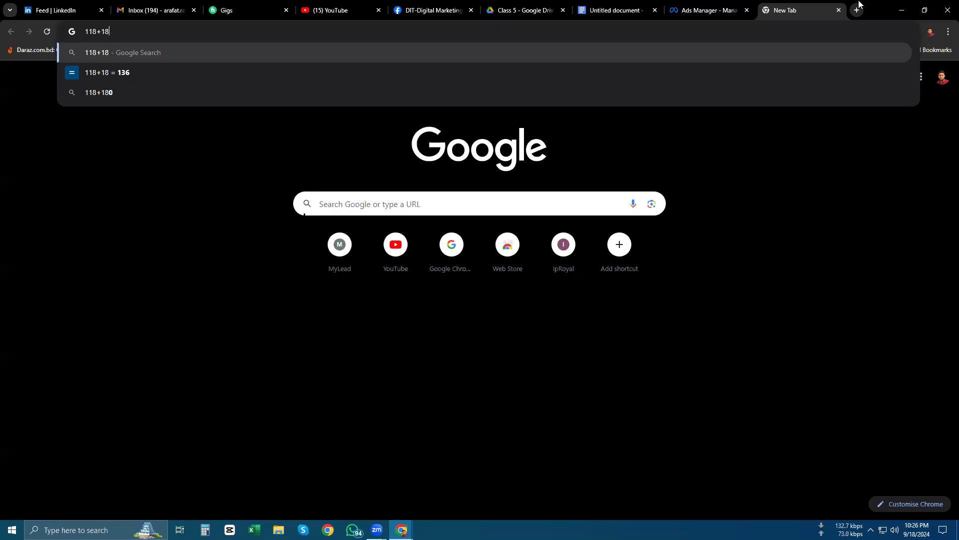
Search Google for "today dollar rate" in another new tab, read the USD to Bangladeshi Taka rate, and close that tab
{"action": "left_click", "coordinate": [859, 5]}
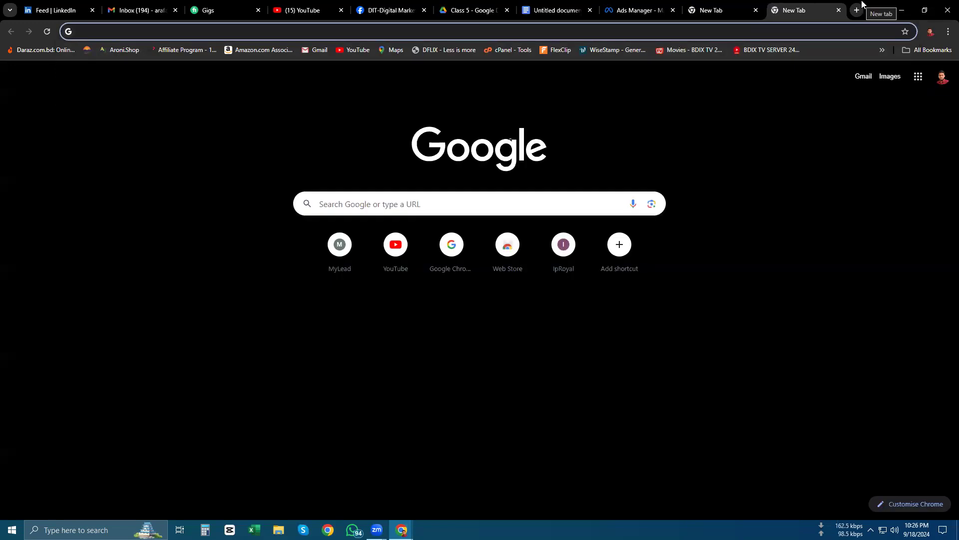
{"action": "type", "text": "today"}
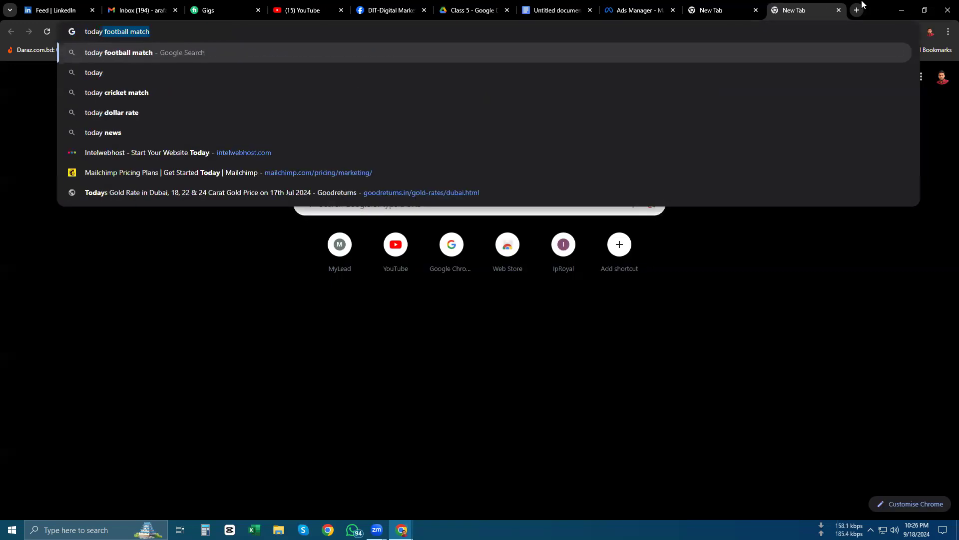
{"action": "type", "text": " dol"}
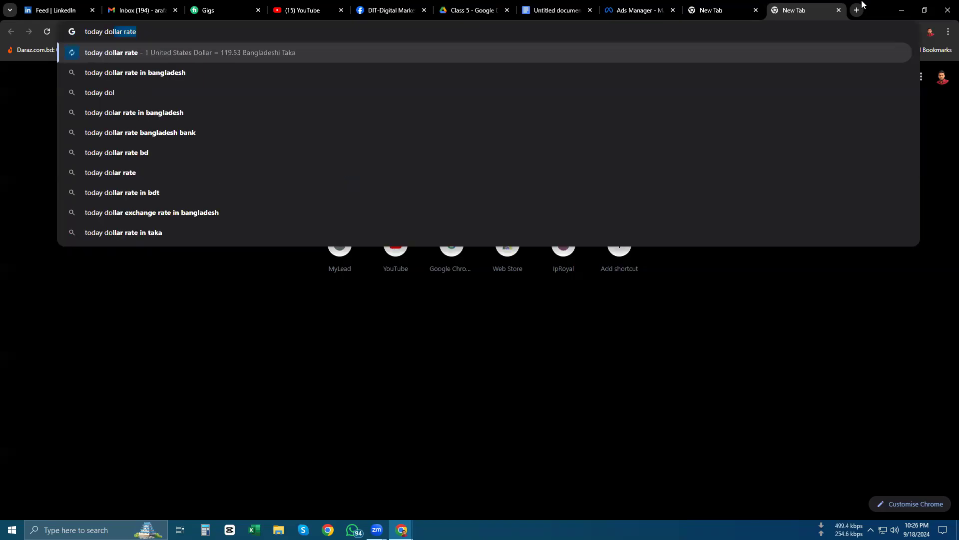
{"action": "key", "text": "Return"}
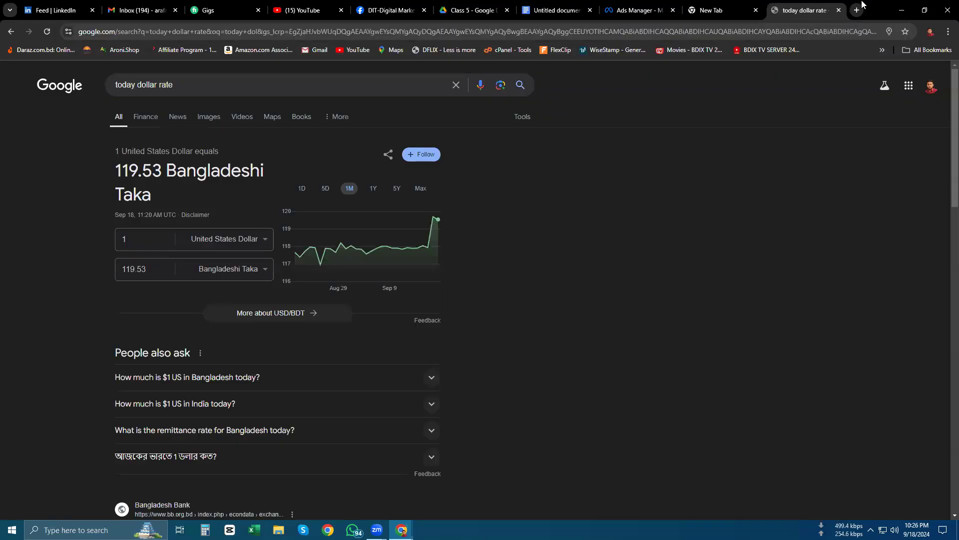
{"action": "left_click_drag", "start_coordinate": [119, 174], "coordinate": [178, 176]}
{"action": "left_click", "coordinate": [179, 176]}
{"action": "left_click_drag", "start_coordinate": [99, 179], "coordinate": [171, 171]}
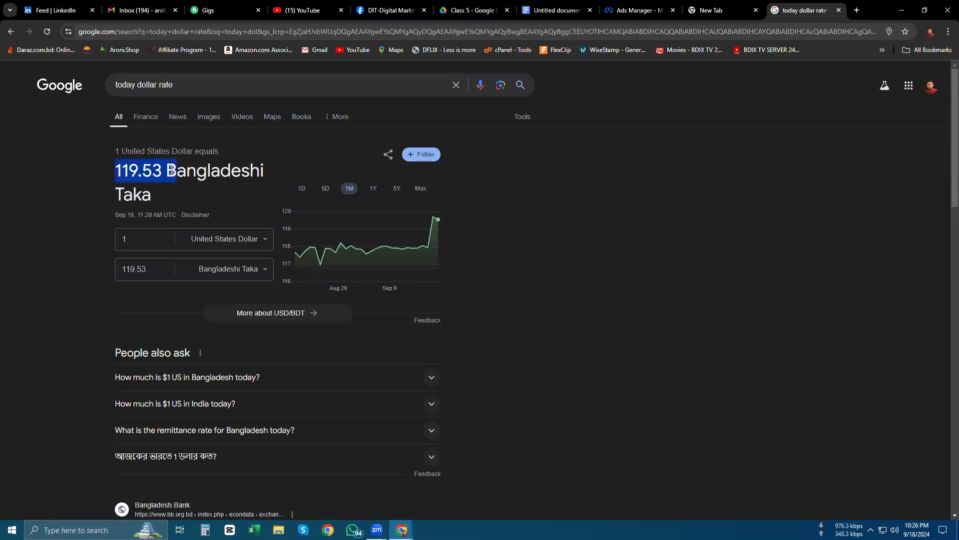
{"action": "left_click", "coordinate": [171, 170]}
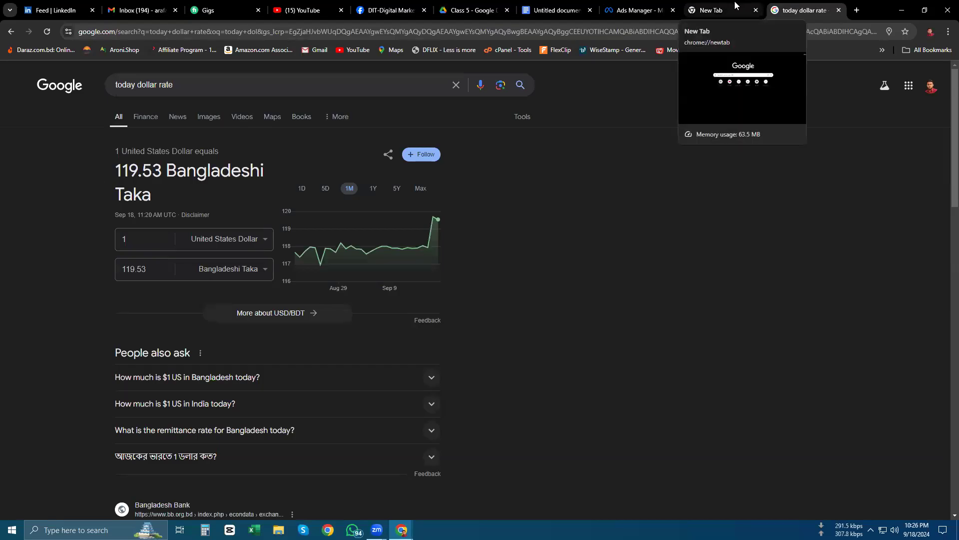
{"action": "left_click", "coordinate": [839, 10]}
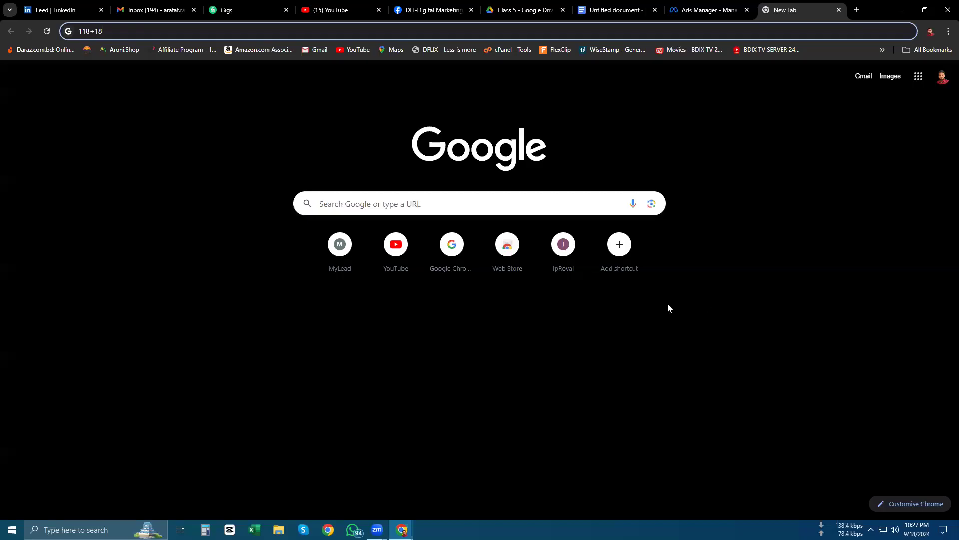
Calculate 10*138 in the blank tab's address bar, replacing the earlier calculation, and return to Ads Manager
{"action": "left_click", "coordinate": [711, 10]}
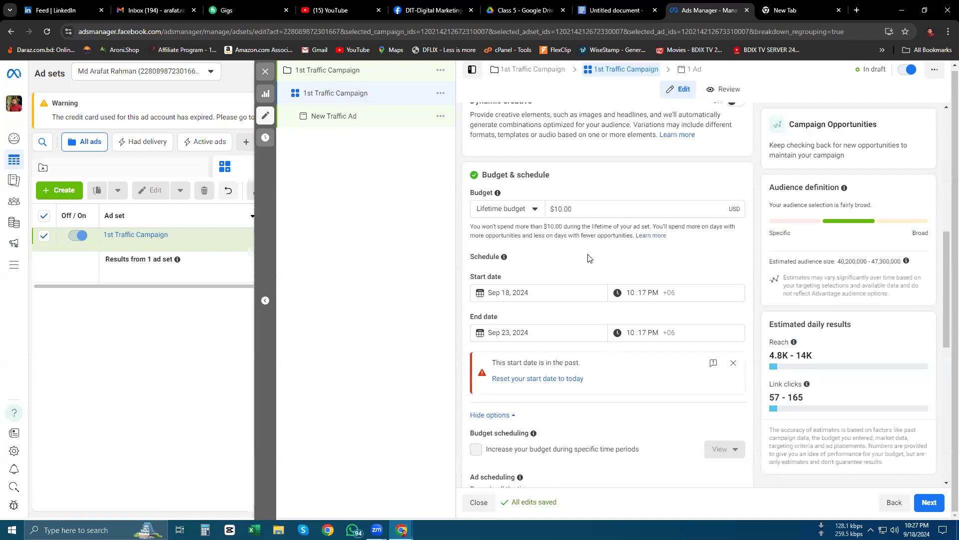
{"action": "left_click", "coordinate": [804, 7]}
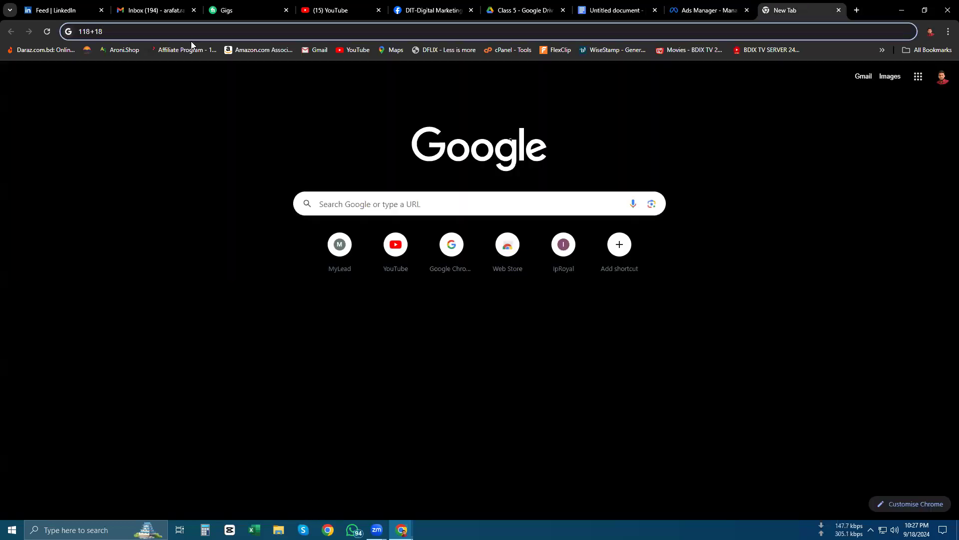
{"action": "left_click", "coordinate": [181, 30]}
{"action": "type", "text": "10*"}
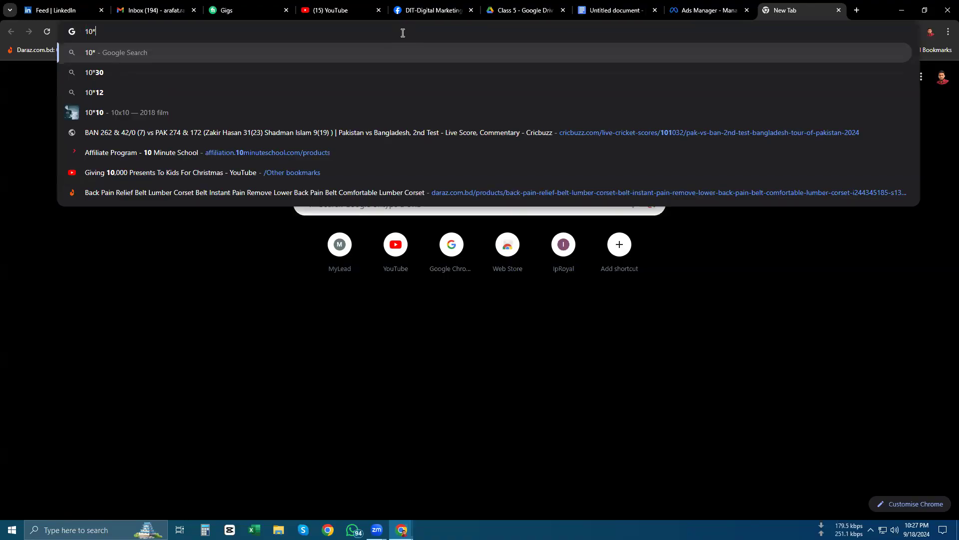
{"action": "type", "text": "138"}
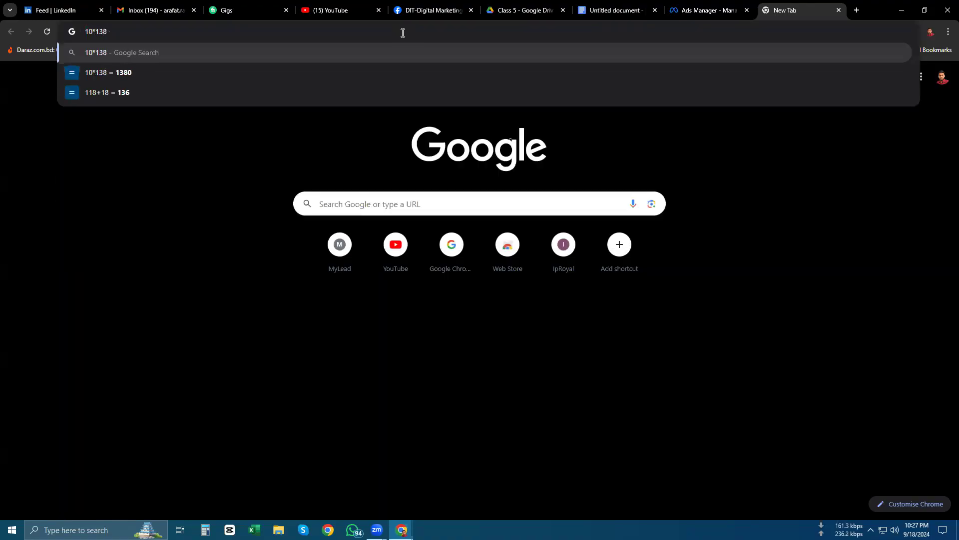
{"action": "left_click", "coordinate": [725, 7]}
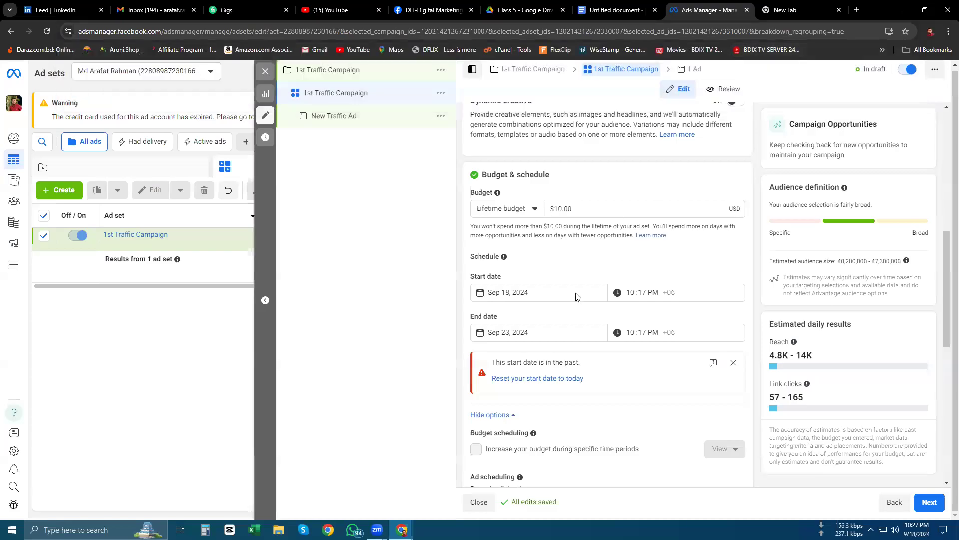
Dismiss the past start date warning in the schedule and review the Audience controls section
{"action": "left_click", "coordinate": [733, 364]}
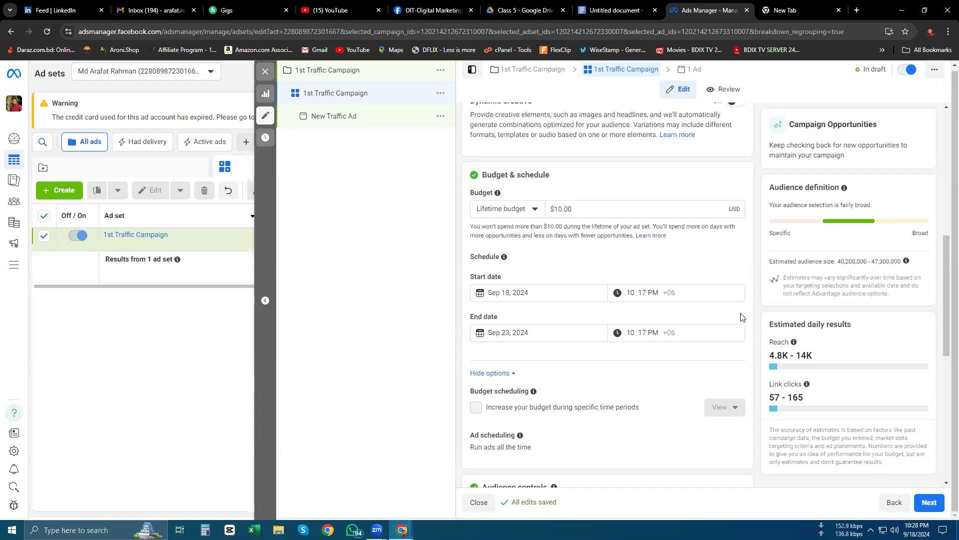
{"action": "scroll", "coordinate": [742, 316], "scroll_direction": "down", "scroll_amount": 5}
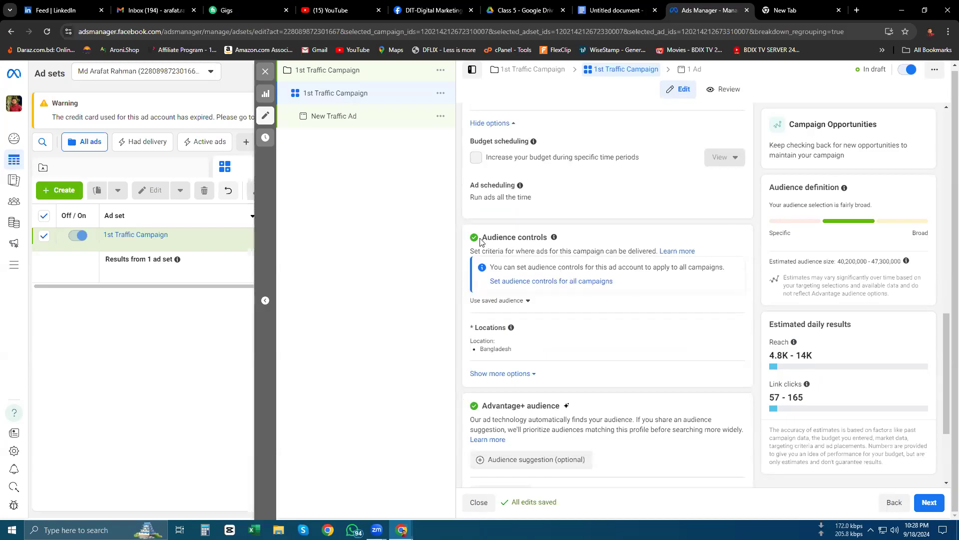
{"action": "left_click_drag", "start_coordinate": [480, 237], "coordinate": [562, 241]}
{"action": "left_click", "coordinate": [592, 240]}
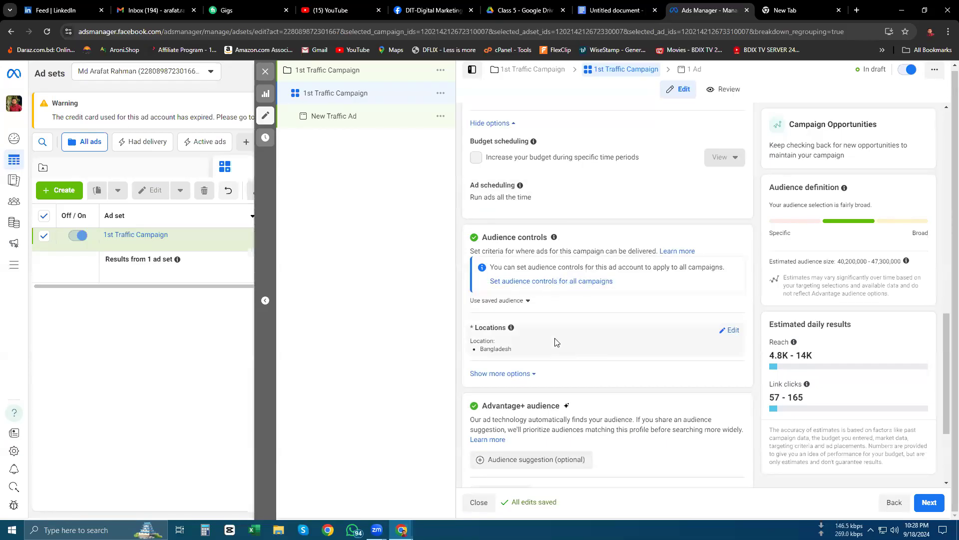
{"action": "scroll", "coordinate": [644, 314], "scroll_direction": "down", "scroll_amount": 1}
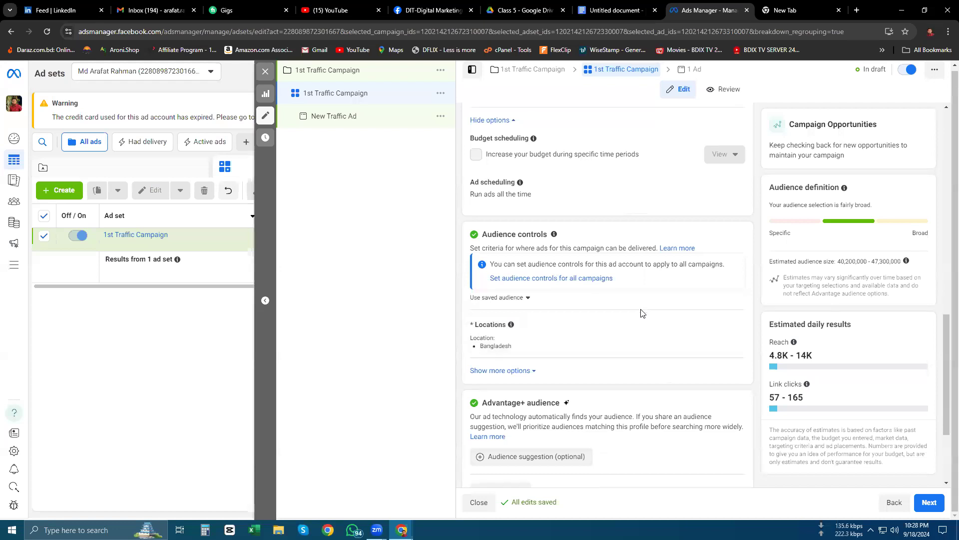
Replace Bangladesh in the audience locations with the city Dhaka, Dhaka Division
{"action": "scroll", "coordinate": [644, 314], "scroll_direction": "down", "scroll_amount": 2}
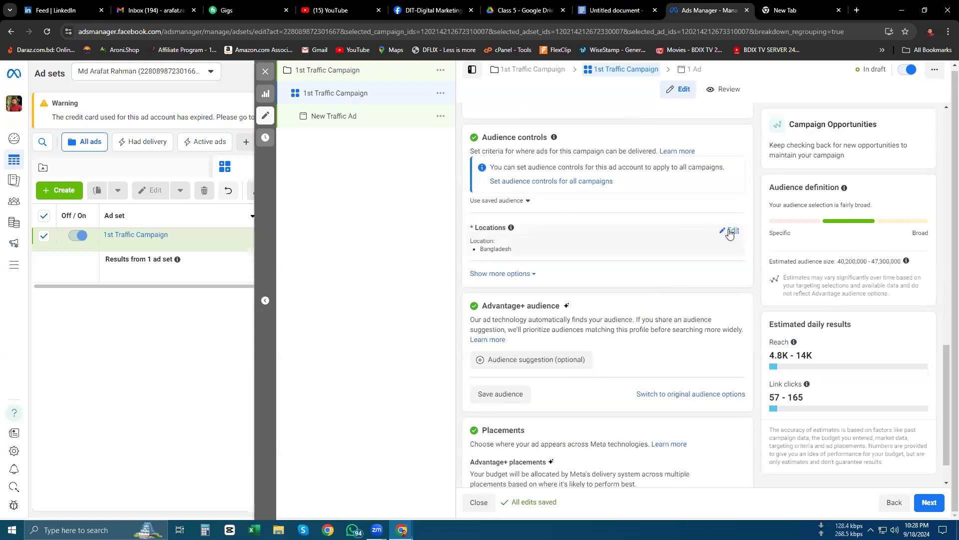
{"action": "left_click", "coordinate": [730, 233]}
{"action": "left_click", "coordinate": [728, 282]}
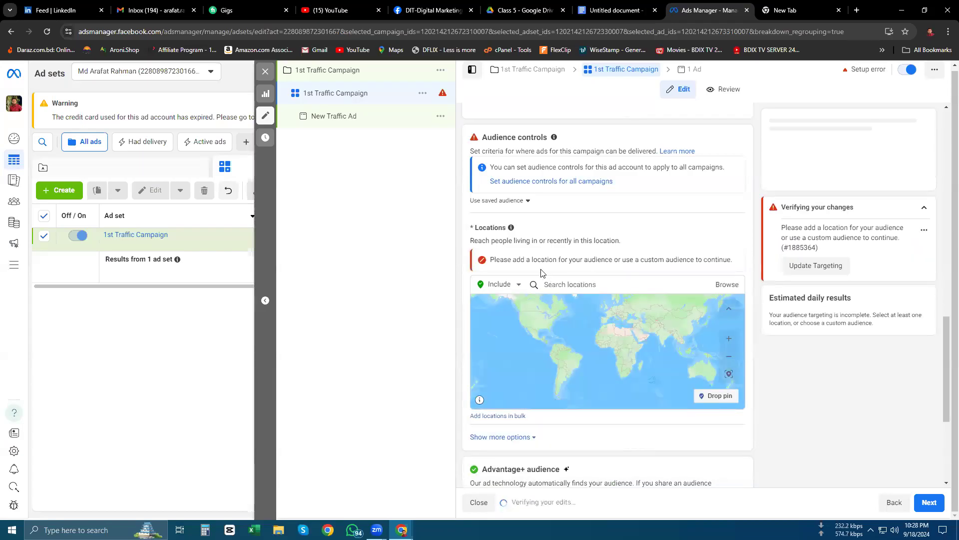
{"action": "left_click", "coordinate": [570, 278]}
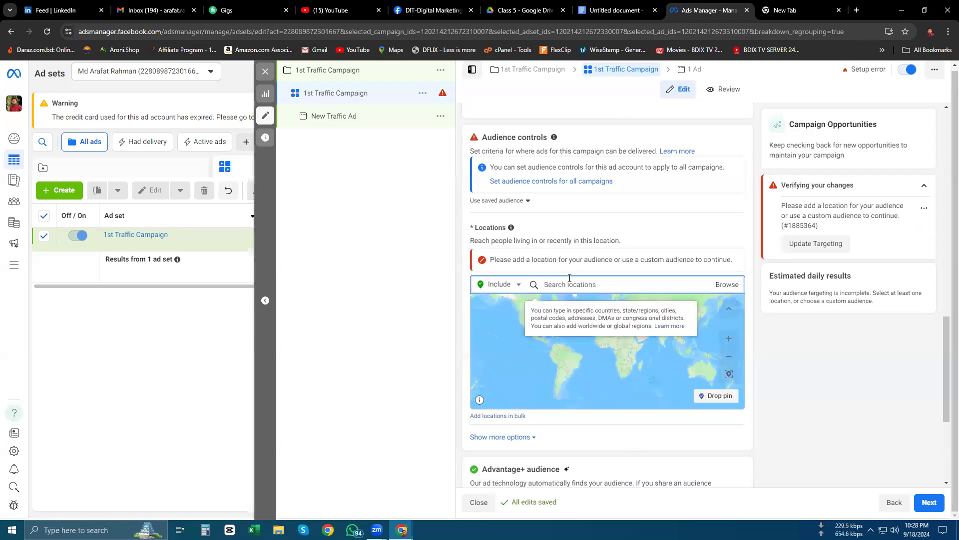
{"action": "type", "text": "Dhaka"}
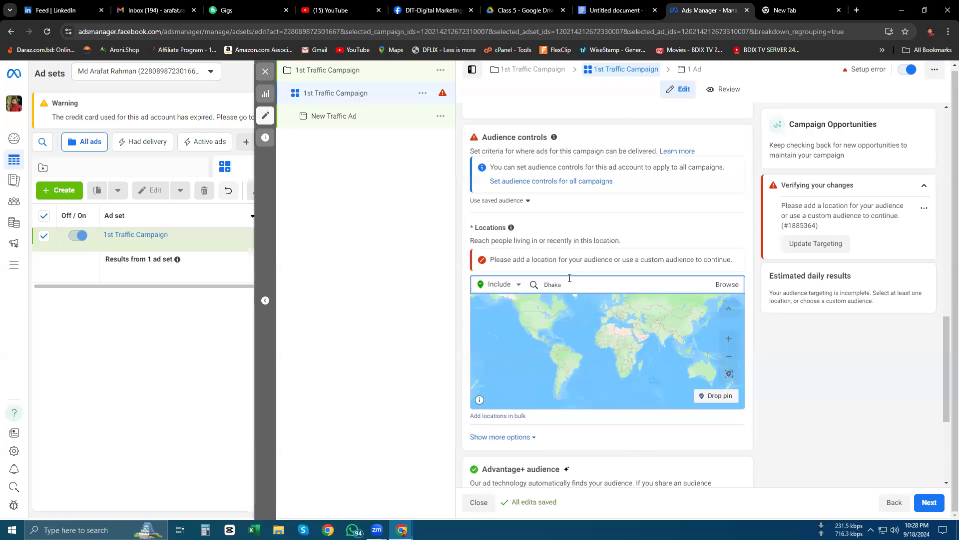
{"action": "left_click", "coordinate": [579, 297]}
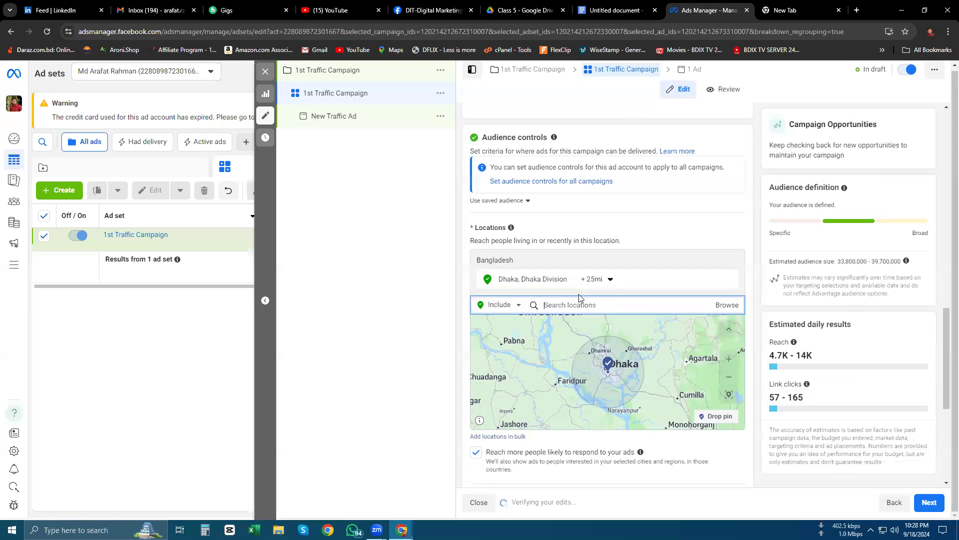
{"action": "scroll", "coordinate": [579, 298], "scroll_direction": "up", "scroll_amount": 1}
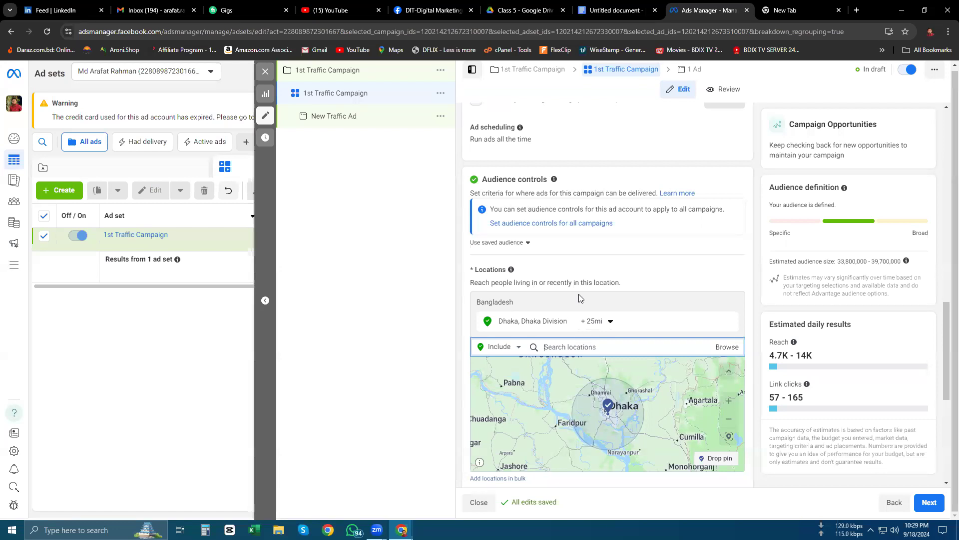
Search the audience locations for "Mirpur 10" and include the first matching place
{"action": "type", "text": "Mirp"}
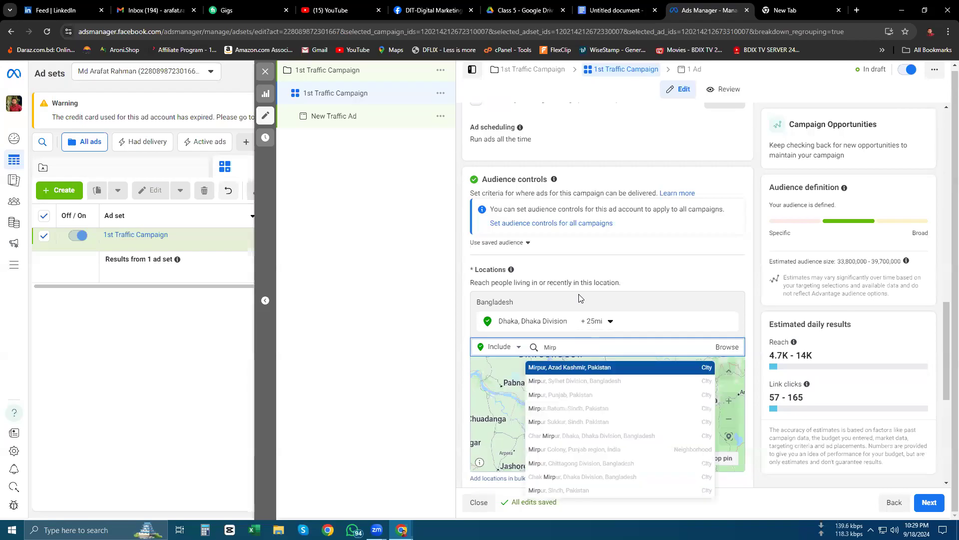
{"action": "type", "text": "ur"}
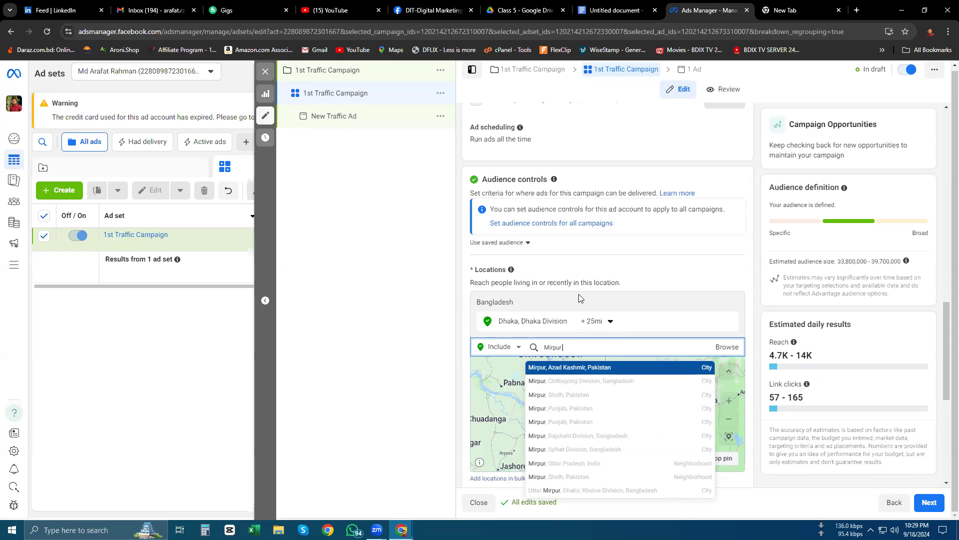
{"action": "type", "text": " 10"}
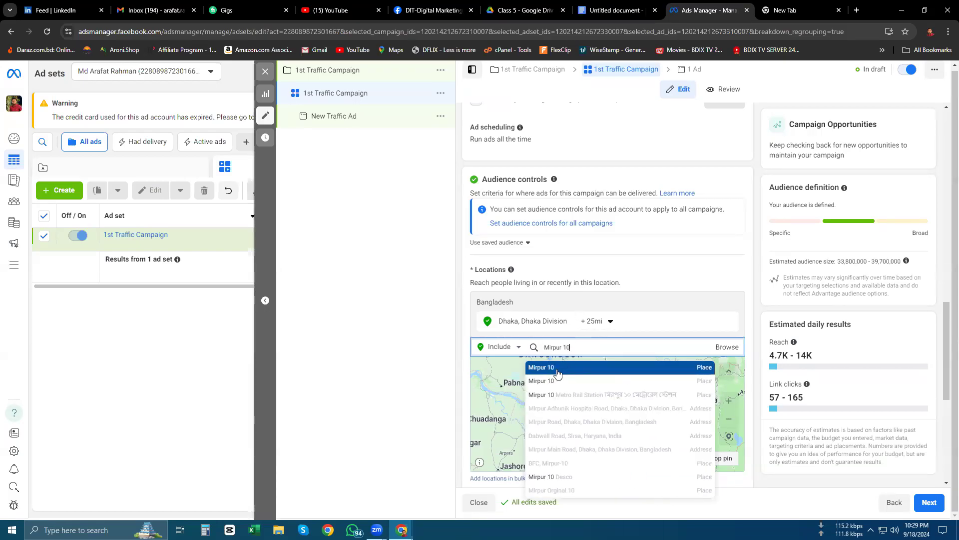
{"action": "left_click", "coordinate": [554, 370]}
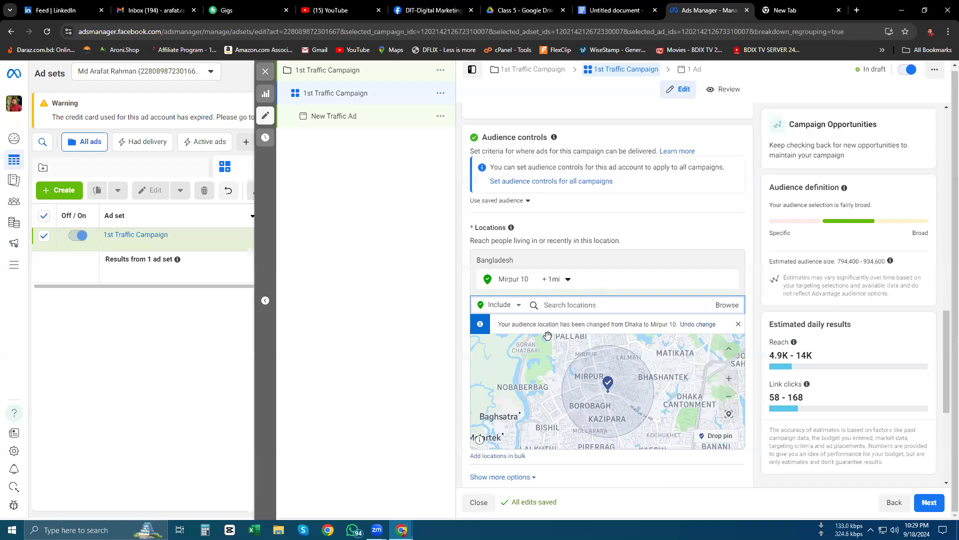
Search the audience locations for "gulshan" and include the place Gulshan-2 as a second location
{"action": "type", "text": "gulshan"}
{"action": "scroll", "coordinate": [550, 344], "scroll_direction": "up", "scroll_amount": 1}
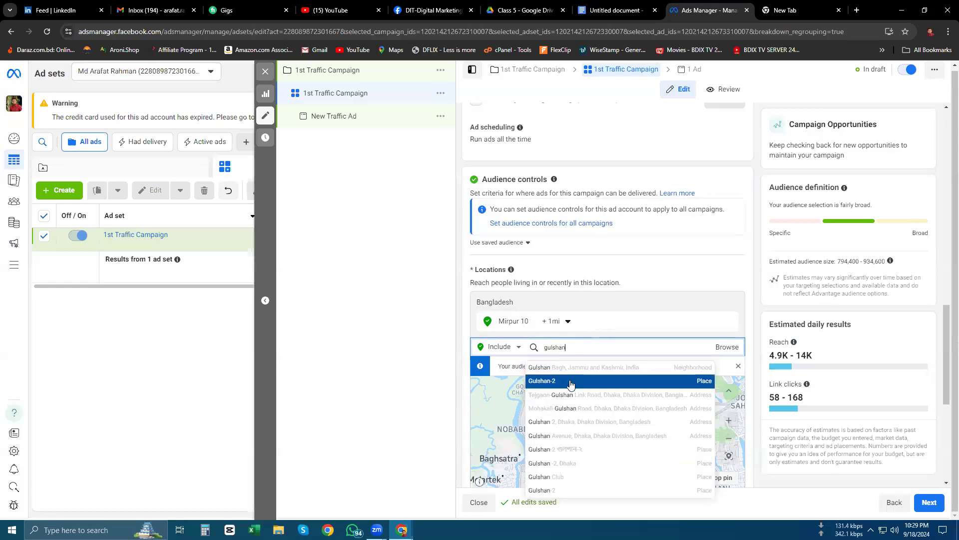
{"action": "left_click", "coordinate": [566, 380]}
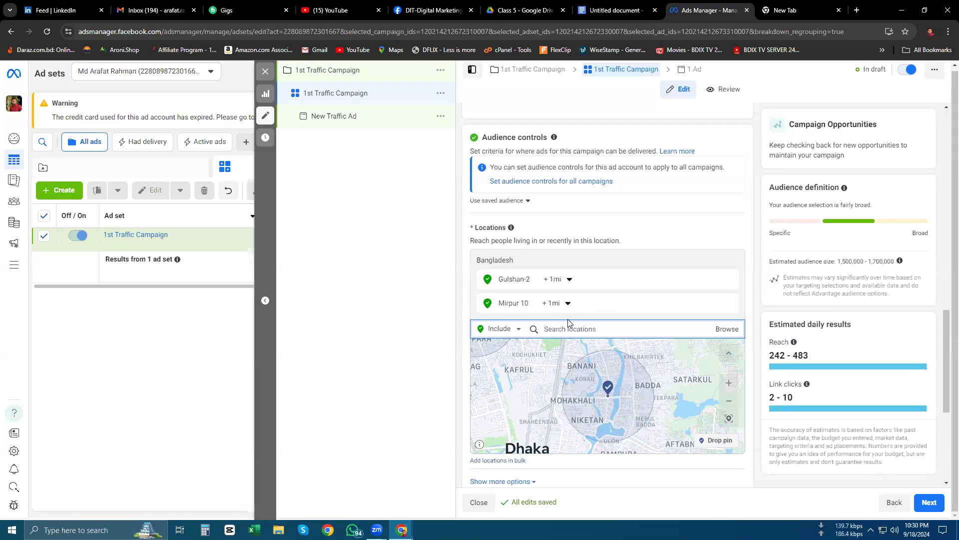
{"action": "scroll", "coordinate": [569, 323], "scroll_direction": "up", "scroll_amount": 1}
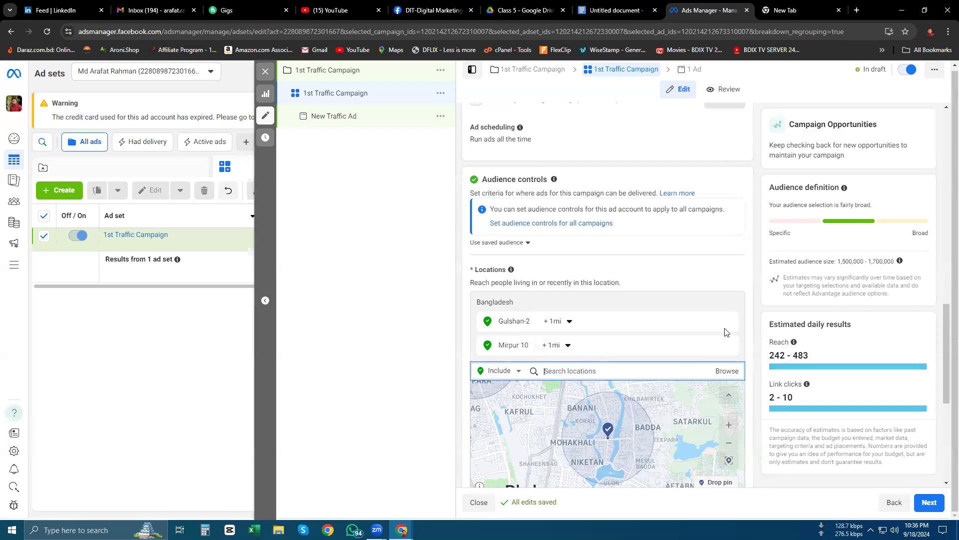
{"action": "left_click", "coordinate": [756, 322]}
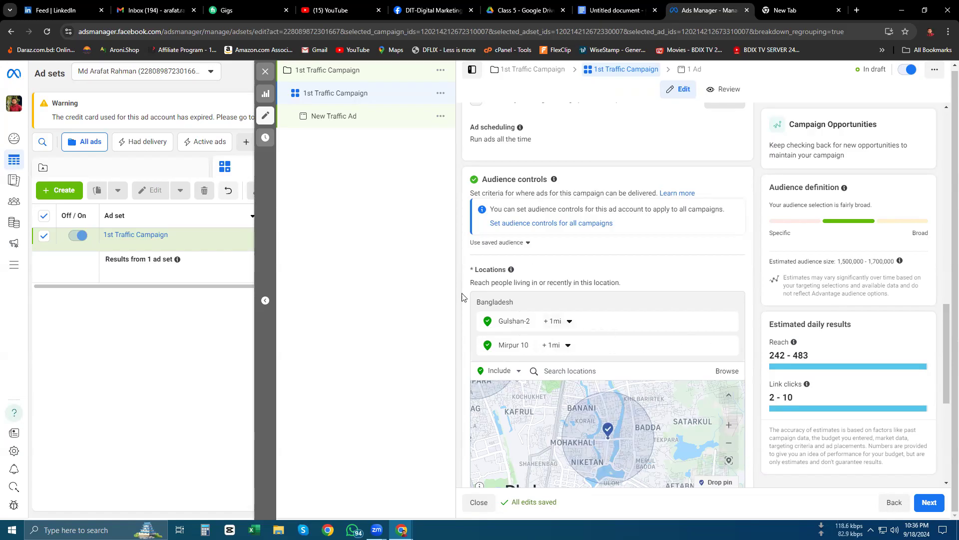
Expand the Advantage+ audience suggestion and set the age range to 23–40
{"action": "scroll", "coordinate": [759, 303], "scroll_direction": "down", "scroll_amount": 5}
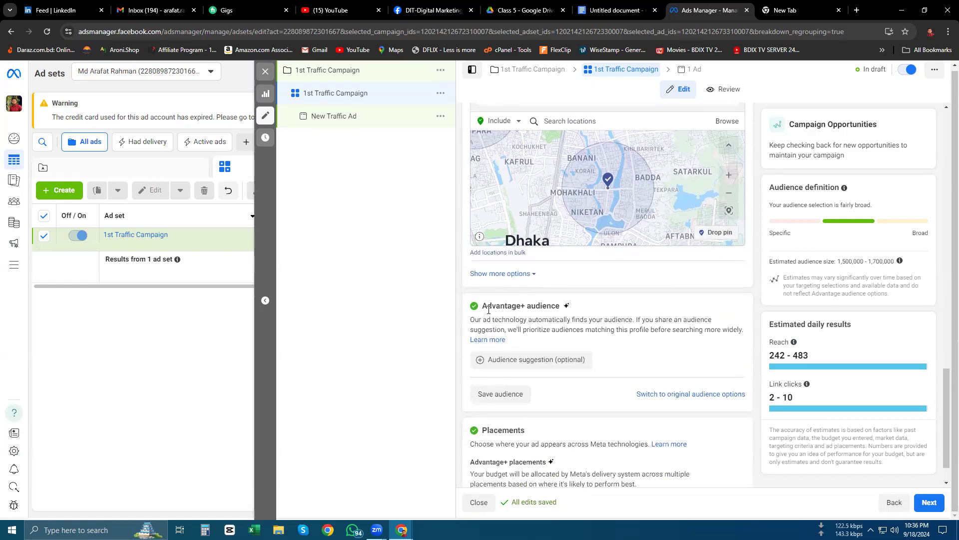
{"action": "left_click", "coordinate": [528, 364]}
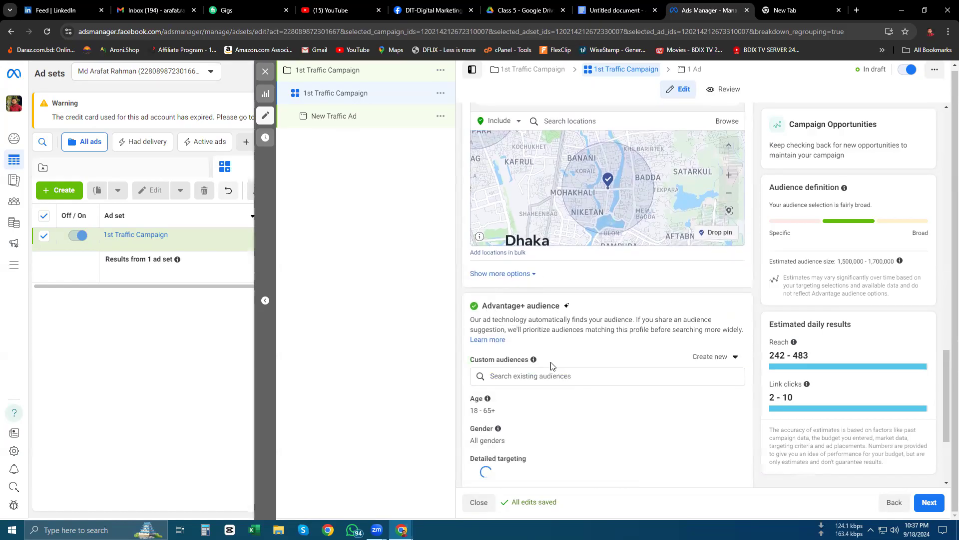
{"action": "scroll", "coordinate": [540, 350], "scroll_direction": "down", "scroll_amount": 2}
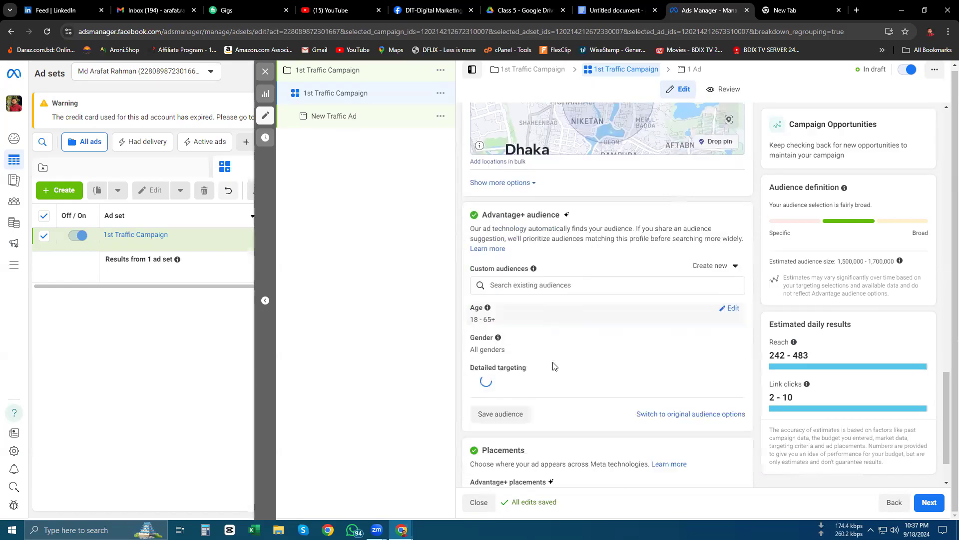
{"action": "left_click", "coordinate": [731, 300]}
{"action": "left_click", "coordinate": [490, 316]}
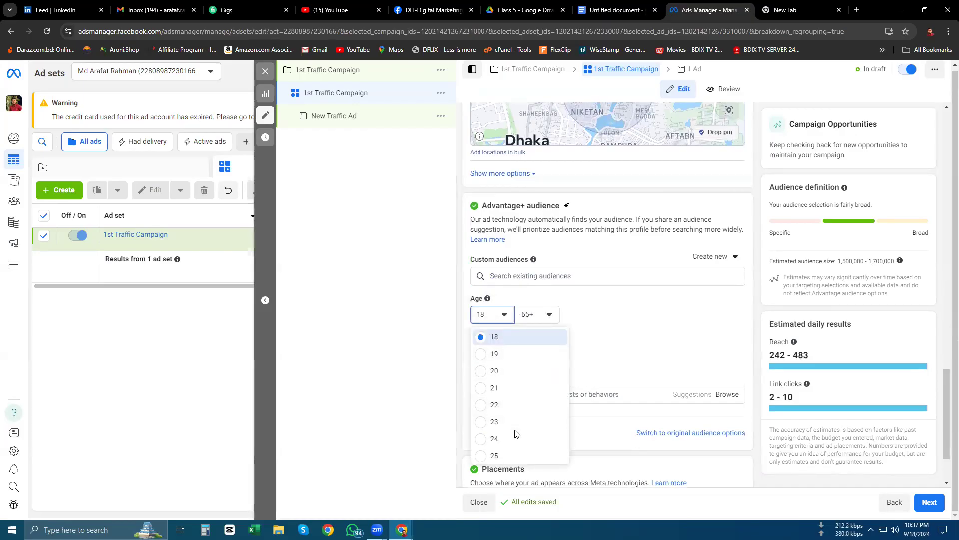
{"action": "left_click", "coordinate": [495, 422]}
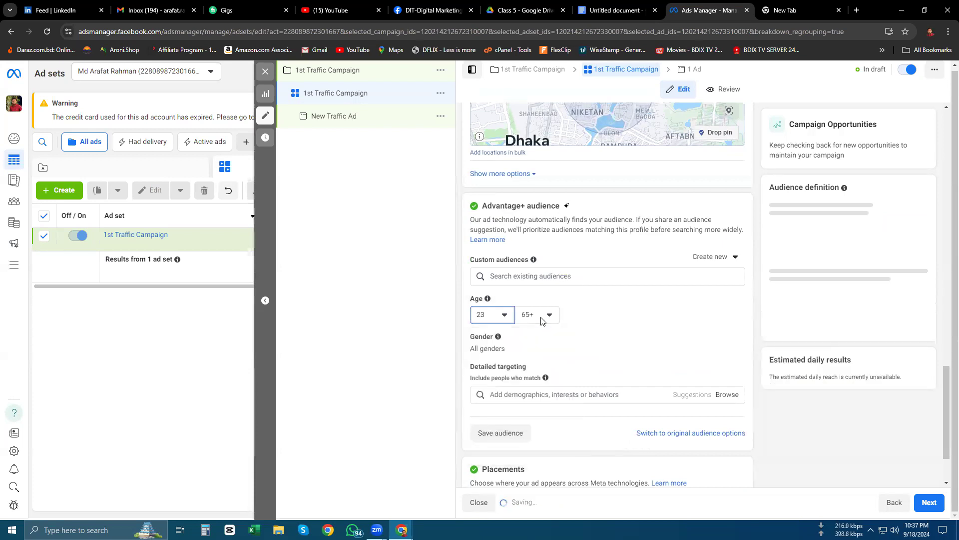
{"action": "left_click", "coordinate": [545, 315]}
{"action": "scroll", "coordinate": [569, 417], "scroll_direction": "up", "scroll_amount": 5}
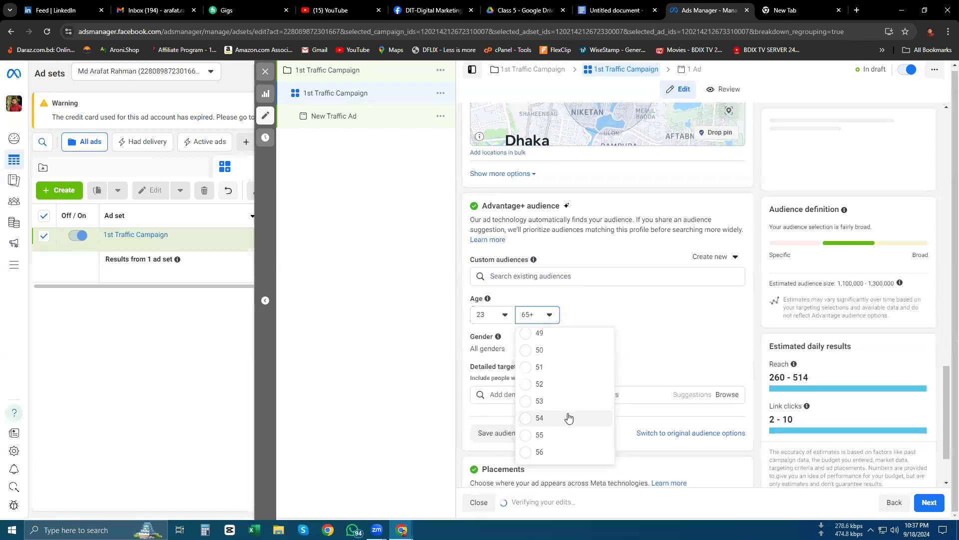
{"action": "scroll", "coordinate": [568, 417], "scroll_direction": "up", "scroll_amount": 2}
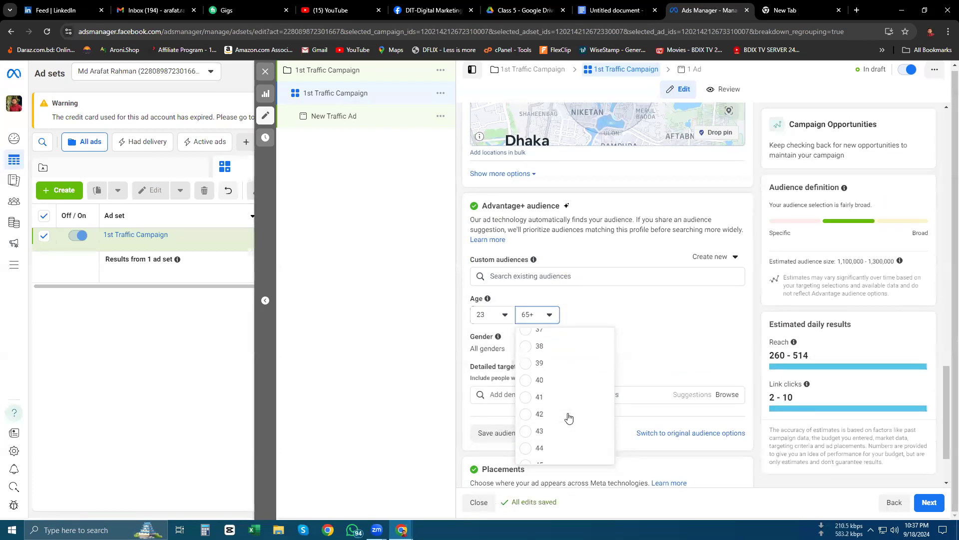
{"action": "left_click", "coordinate": [562, 382]}
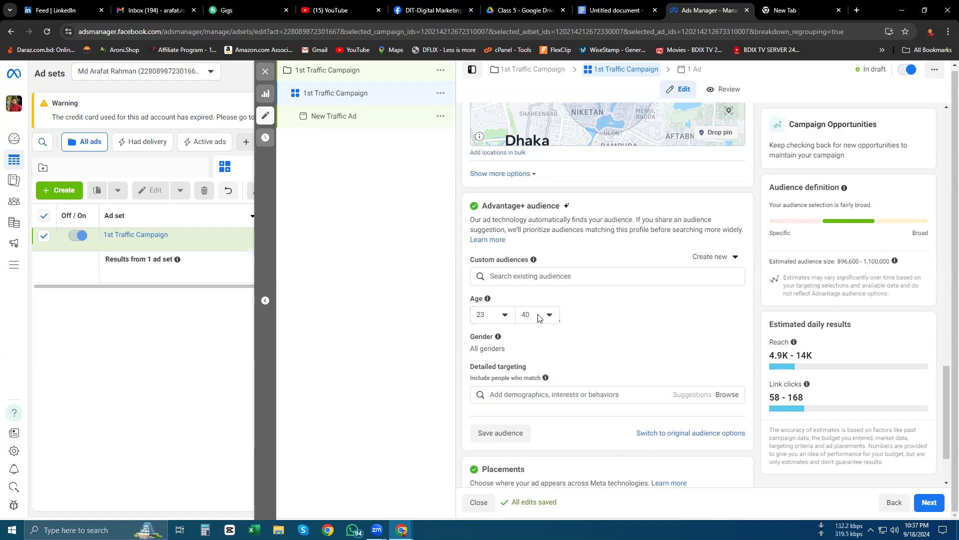
Open the gender options and add the College grad education level from Demographics to the detailed targeting
{"action": "scroll", "coordinate": [538, 310], "scroll_direction": "down", "scroll_amount": 1}
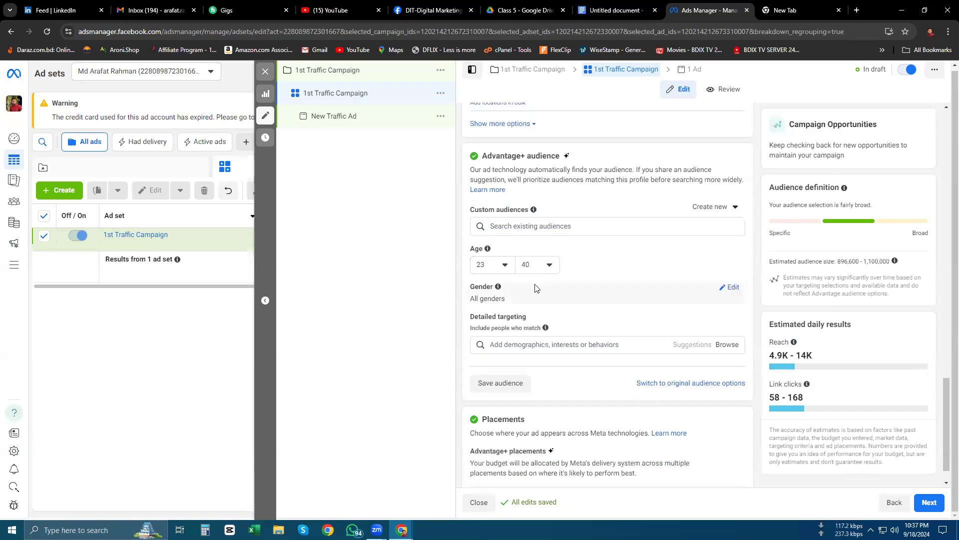
{"action": "left_click", "coordinate": [730, 287]}
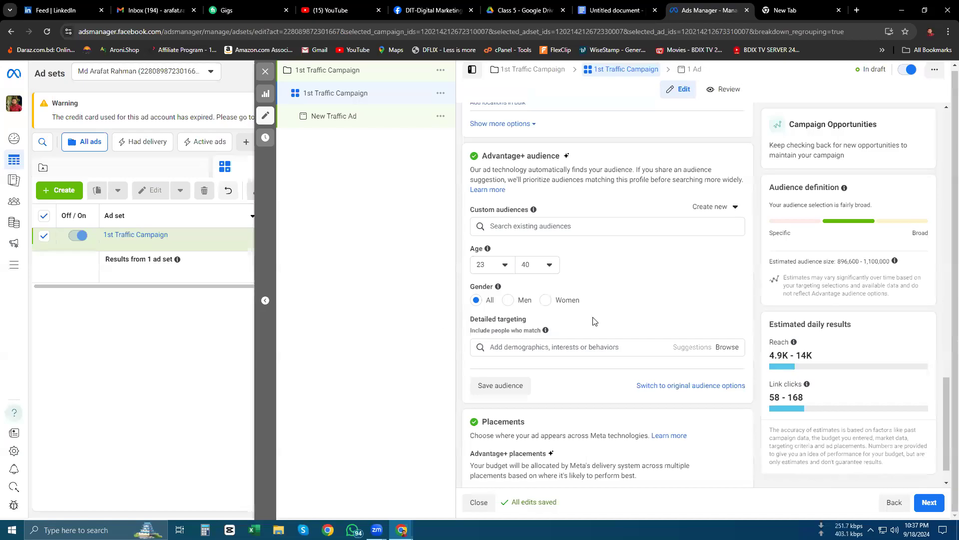
{"action": "left_click", "coordinate": [547, 345]}
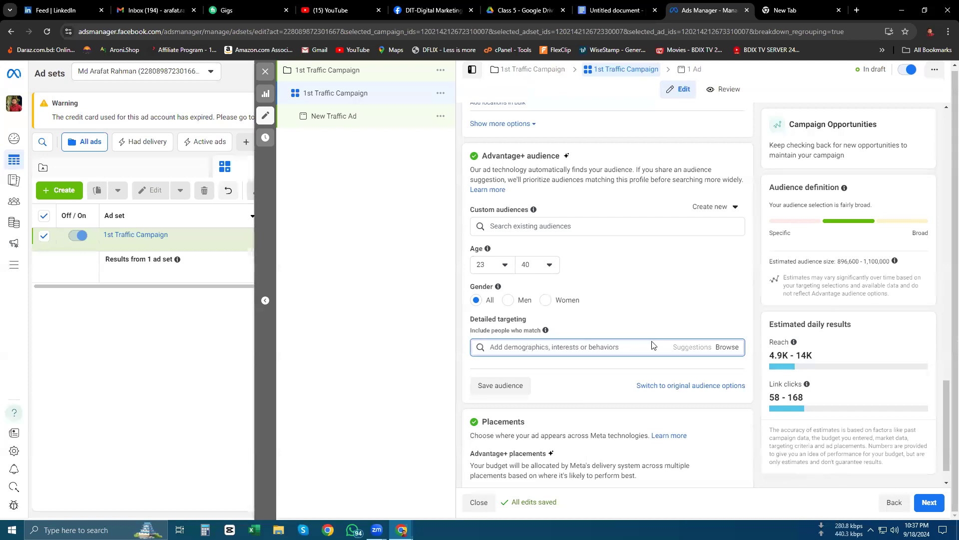
{"action": "left_click", "coordinate": [727, 349]}
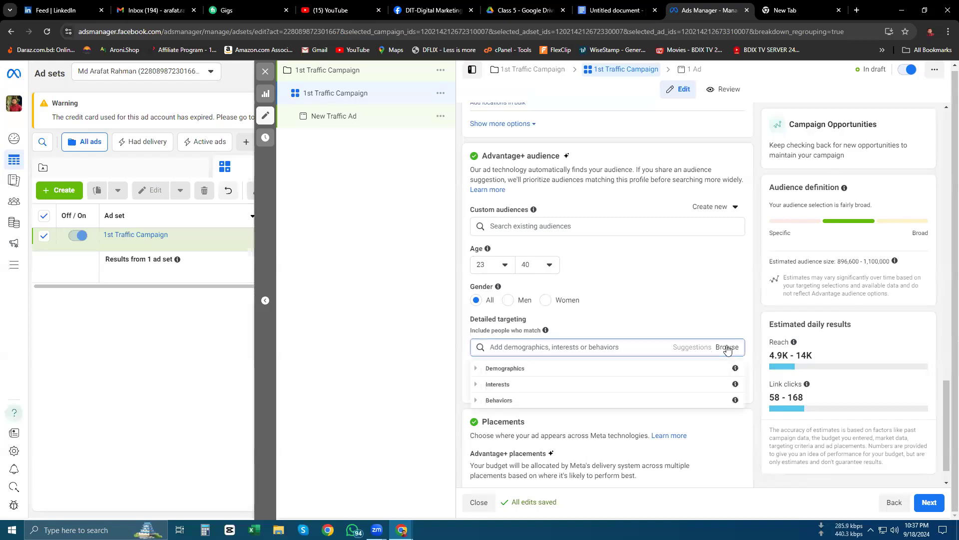
{"action": "left_click", "coordinate": [480, 369]}
{"action": "left_click", "coordinate": [482, 392]}
{"action": "left_click", "coordinate": [499, 389]}
{"action": "scroll", "coordinate": [501, 391], "scroll_direction": "down", "scroll_amount": 1}
{"action": "scroll", "coordinate": [502, 391], "scroll_direction": "down", "scroll_amount": 2}
{"action": "scroll", "coordinate": [510, 390], "scroll_direction": "up", "scroll_amount": 4}
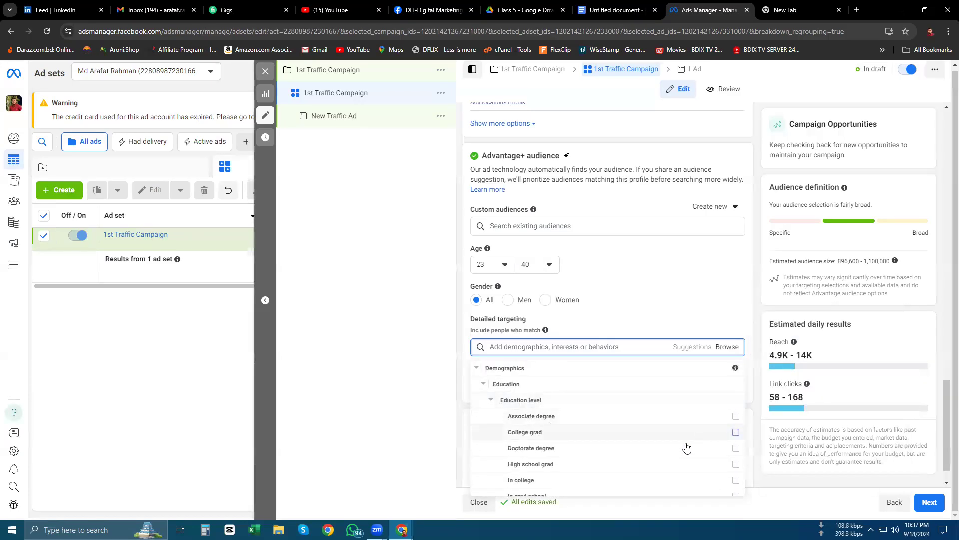
{"action": "left_click", "coordinate": [728, 436]}
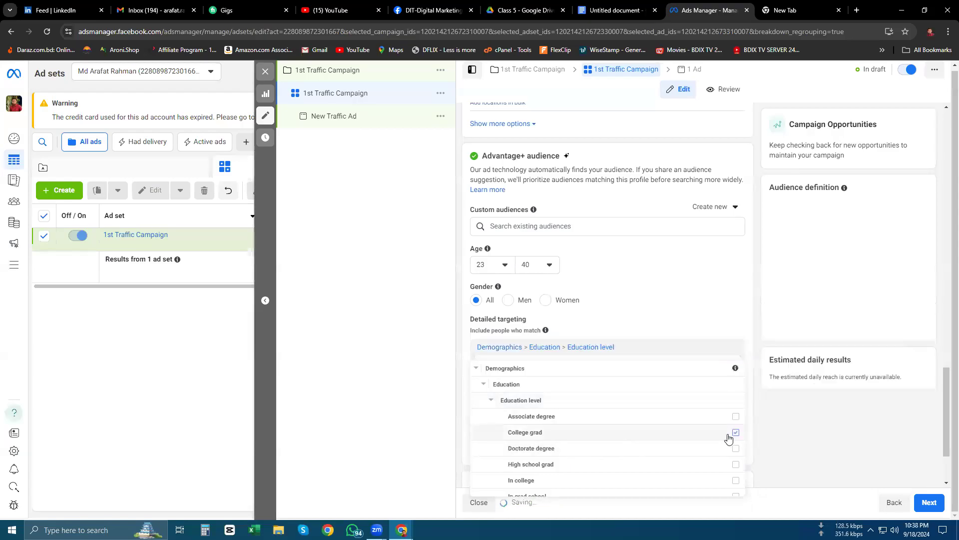
Add the seven work industries from Large business-to-business enterprise employees (500+ employees) through Business decision maker titles and interests to the detailed targeting
{"action": "scroll", "coordinate": [632, 428], "scroll_direction": "down", "scroll_amount": 1}
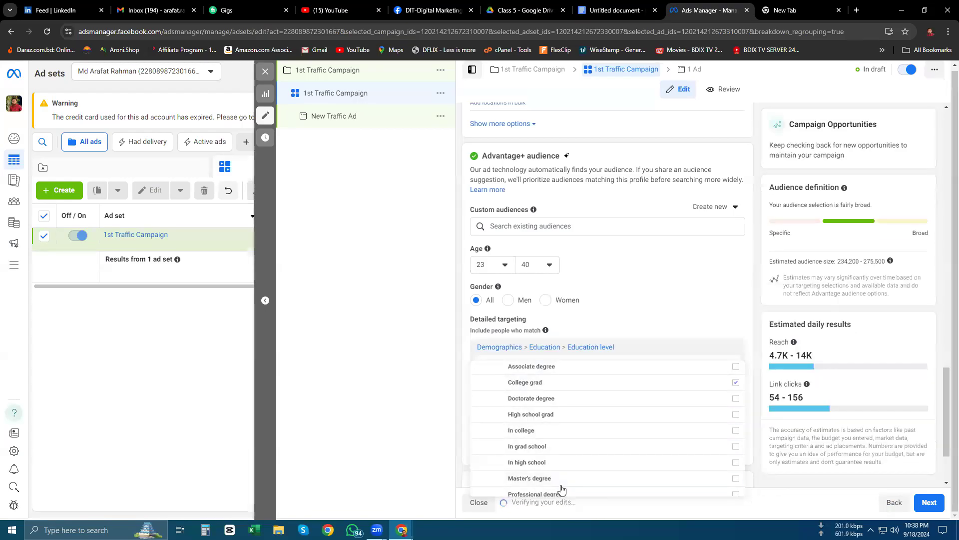
{"action": "scroll", "coordinate": [643, 469], "scroll_direction": "down", "scroll_amount": 1}
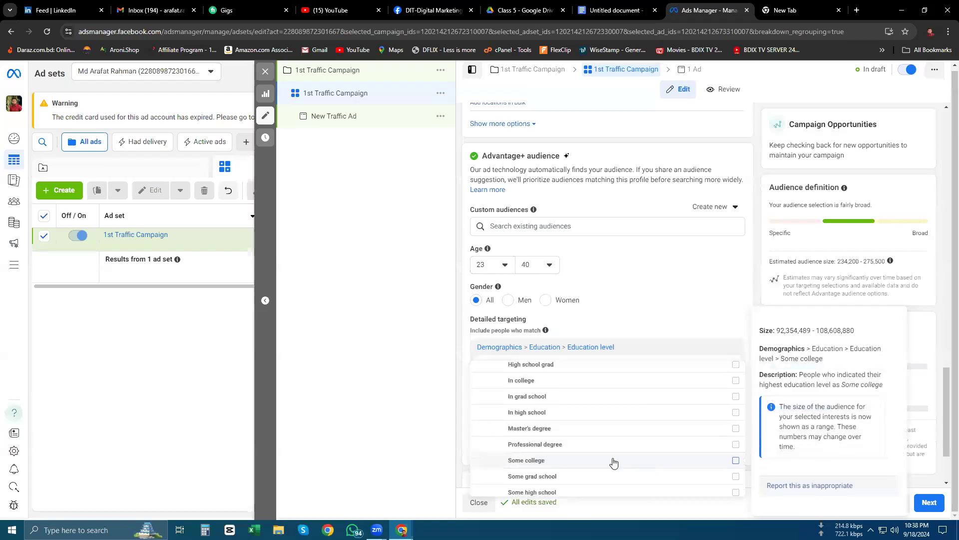
{"action": "scroll", "coordinate": [610, 463], "scroll_direction": "down", "scroll_amount": 3}
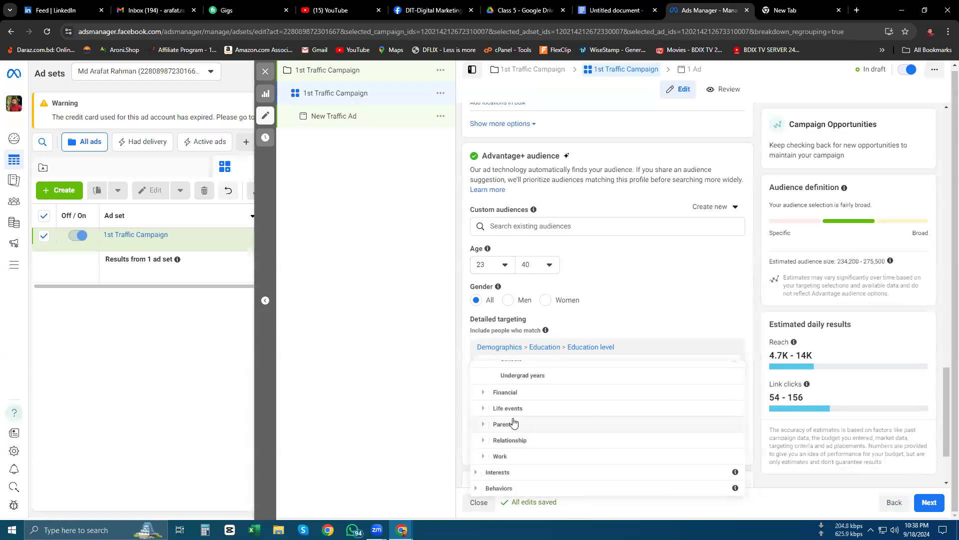
{"action": "left_click", "coordinate": [483, 456]}
{"action": "scroll", "coordinate": [483, 460], "scroll_direction": "down", "scroll_amount": 1}
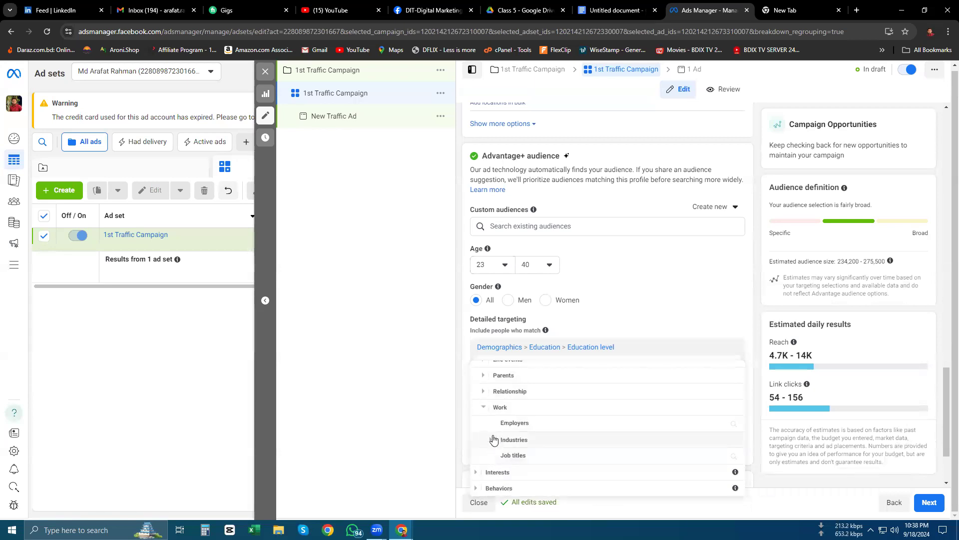
{"action": "left_click", "coordinate": [508, 426]}
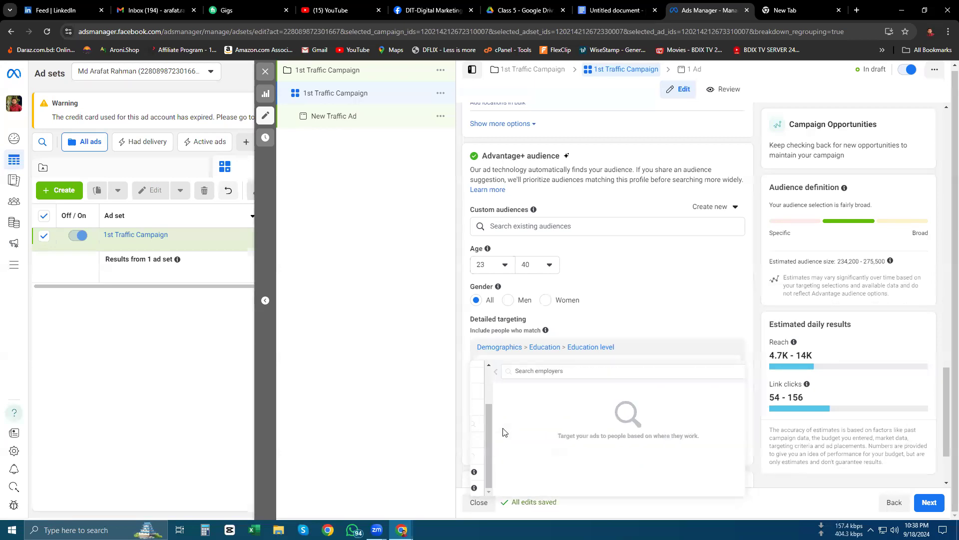
{"action": "left_click", "coordinate": [475, 371]}
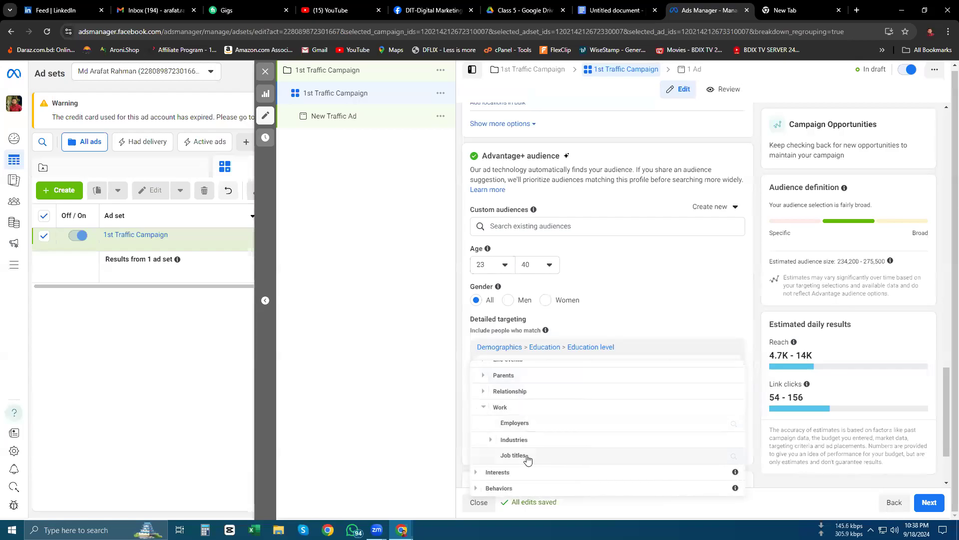
{"action": "left_click", "coordinate": [490, 439]}
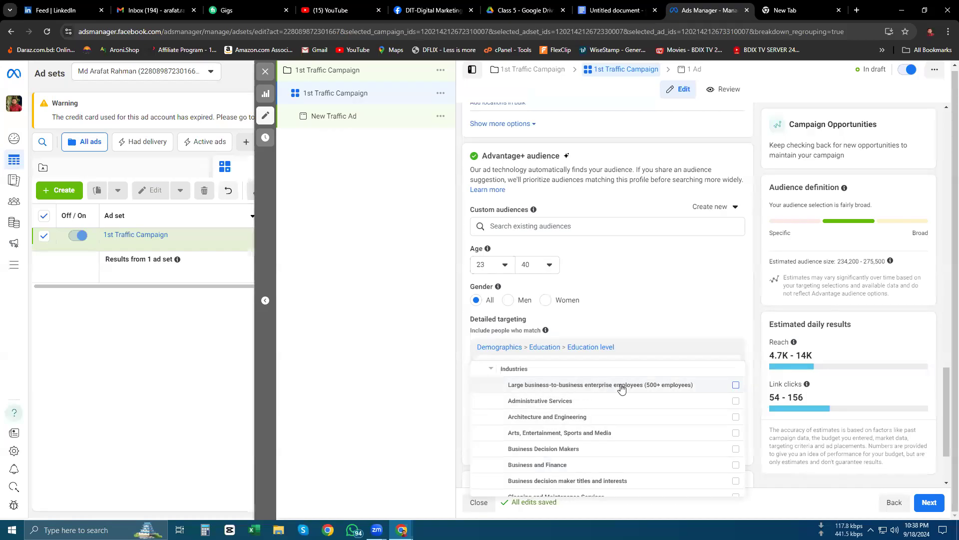
{"action": "left_click", "coordinate": [736, 385]}
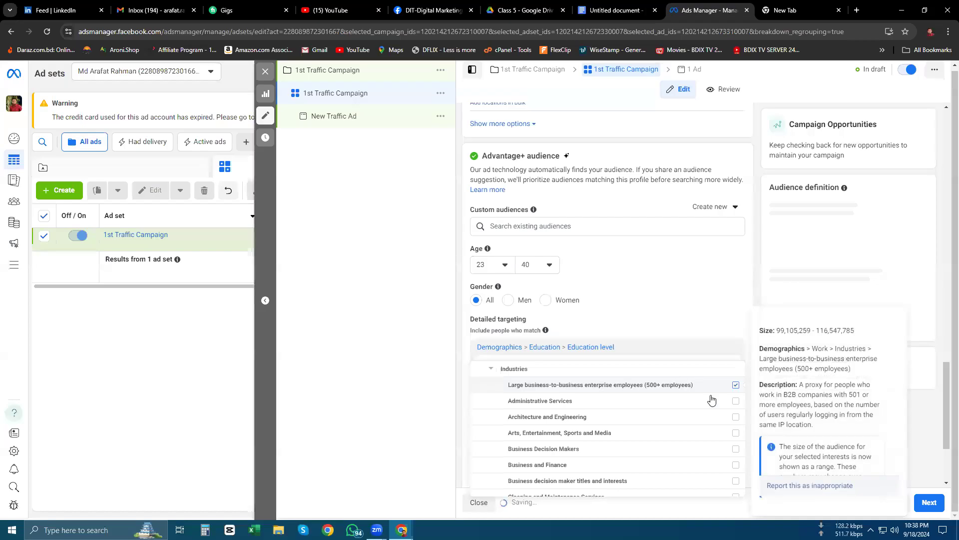
{"action": "left_click", "coordinate": [736, 433]}
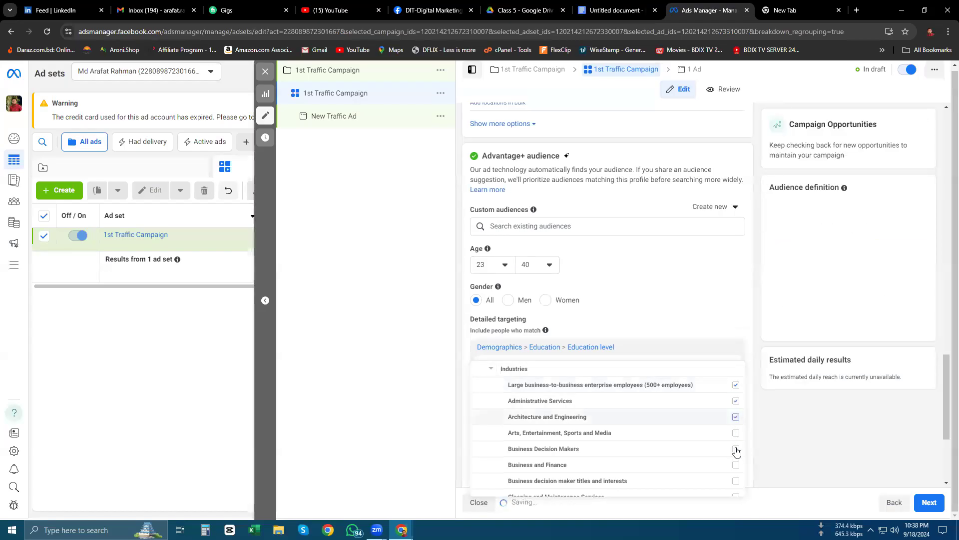
{"action": "left_click", "coordinate": [739, 456]}
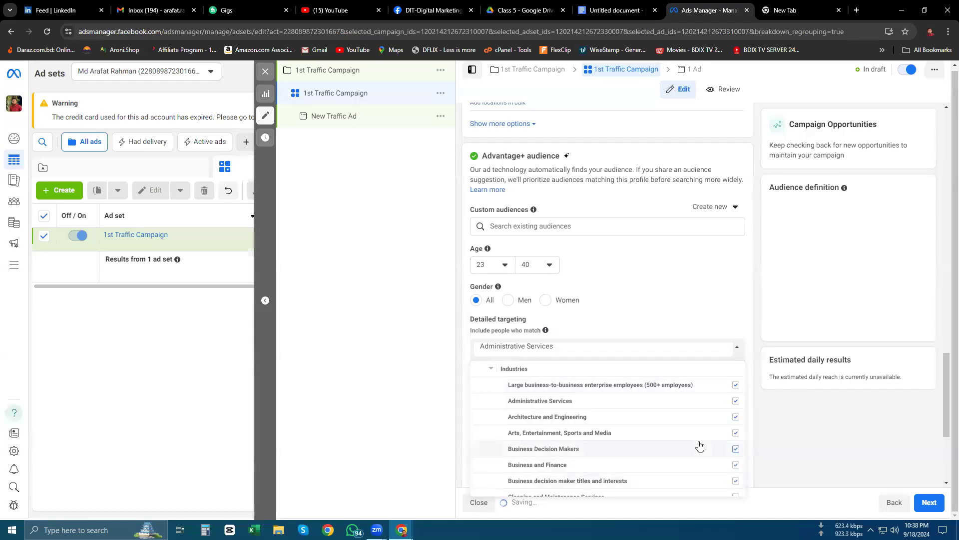
Add the industries "Company revenue: $1M to $10M" and "Companies founded between 2010 and now" to the detailed targeting
{"action": "scroll", "coordinate": [698, 445], "scroll_direction": "down", "scroll_amount": 3}
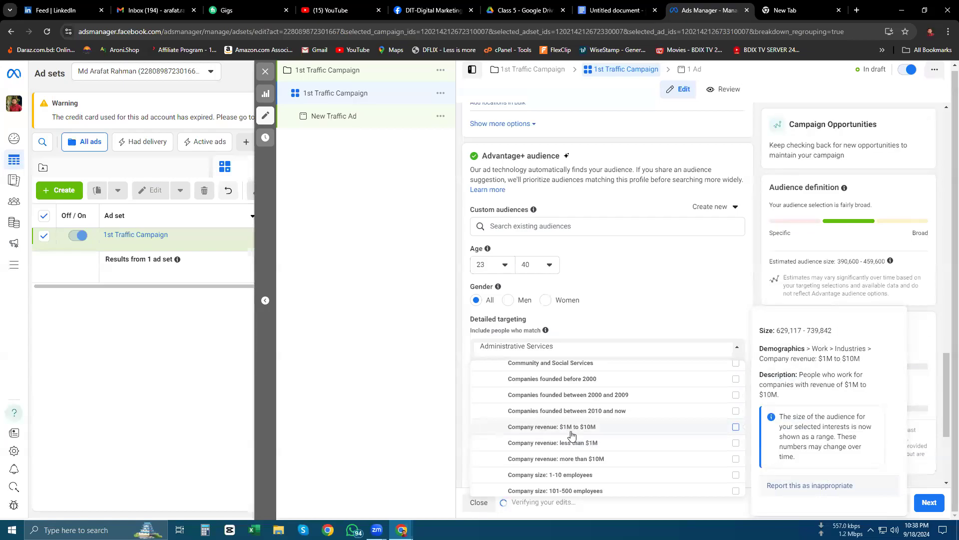
{"action": "left_click", "coordinate": [736, 427]}
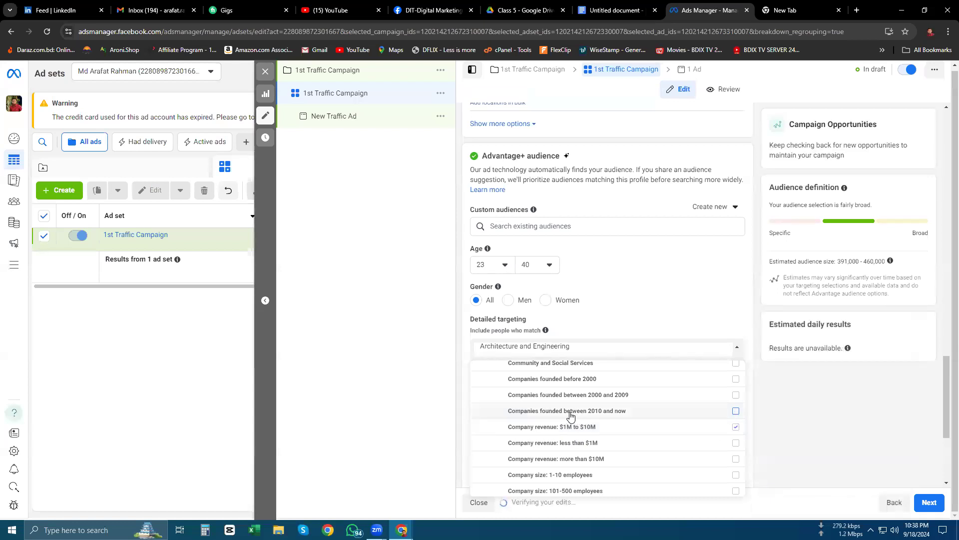
{"action": "left_click_drag", "start_coordinate": [593, 411], "coordinate": [615, 413]}
{"action": "left_click", "coordinate": [735, 412]}
{"action": "scroll", "coordinate": [518, 432], "scroll_direction": "down", "scroll_amount": 2}
{"action": "scroll", "coordinate": [518, 431], "scroll_direction": "down", "scroll_amount": 5}
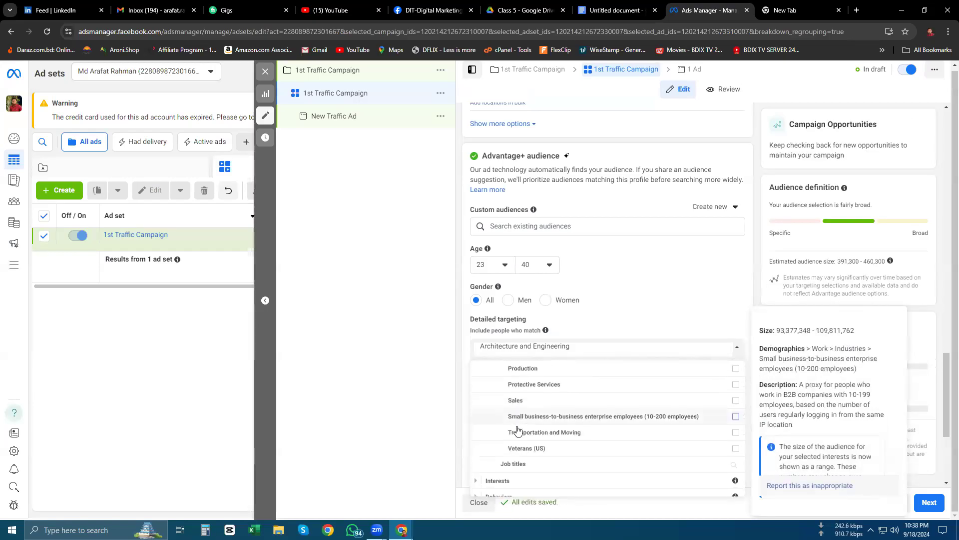
Add all six Fitness and wellness interests, from Bodybuilding (sport) through Yoga (fitness), to the detailed targeting
{"action": "left_click", "coordinate": [476, 473]}
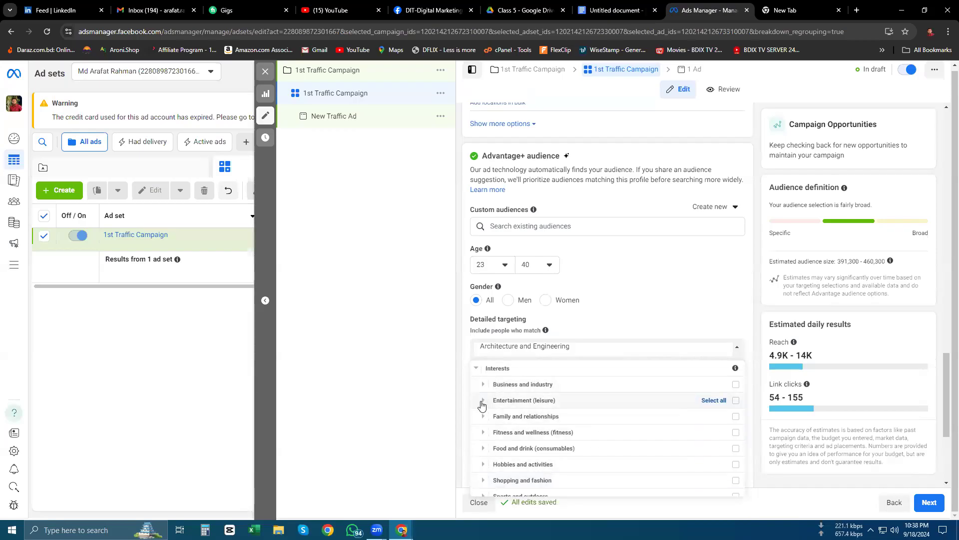
{"action": "left_click", "coordinate": [483, 434]}
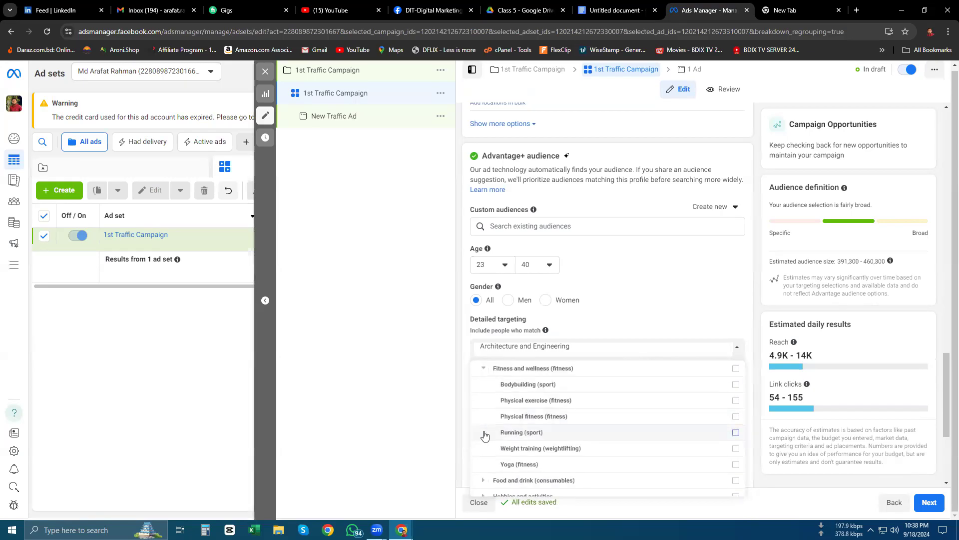
{"action": "mouse_move", "coordinate": [540, 390]}
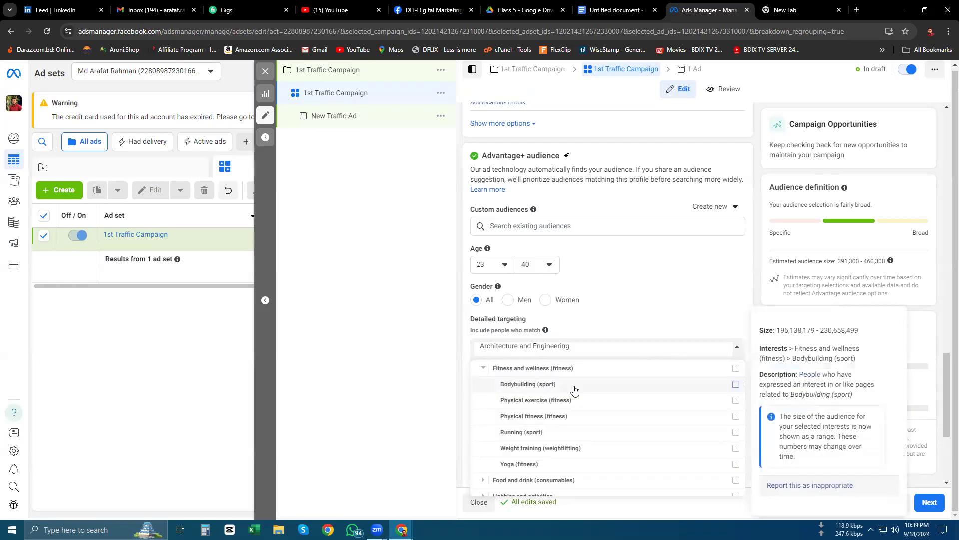
{"action": "mouse_move", "coordinate": [549, 407]}
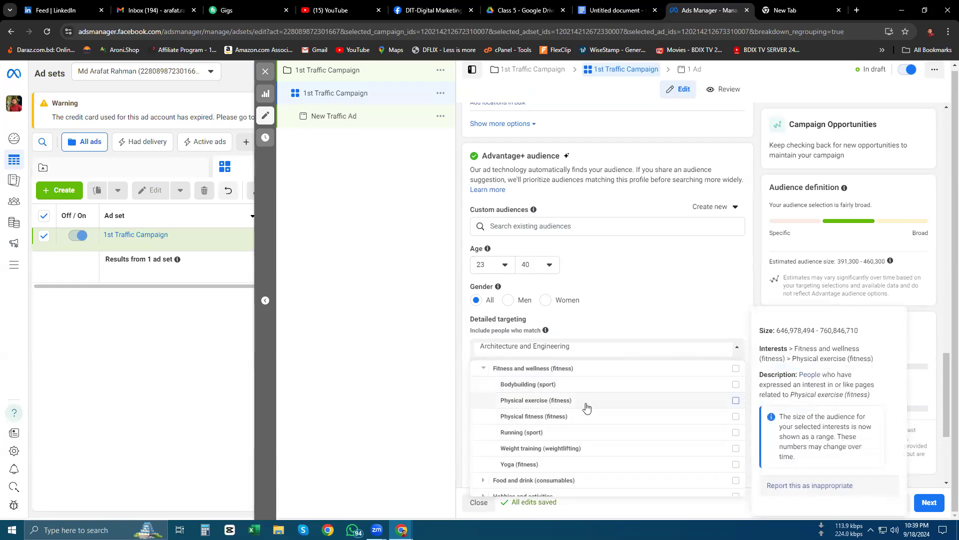
{"action": "left_click", "coordinate": [737, 401]}
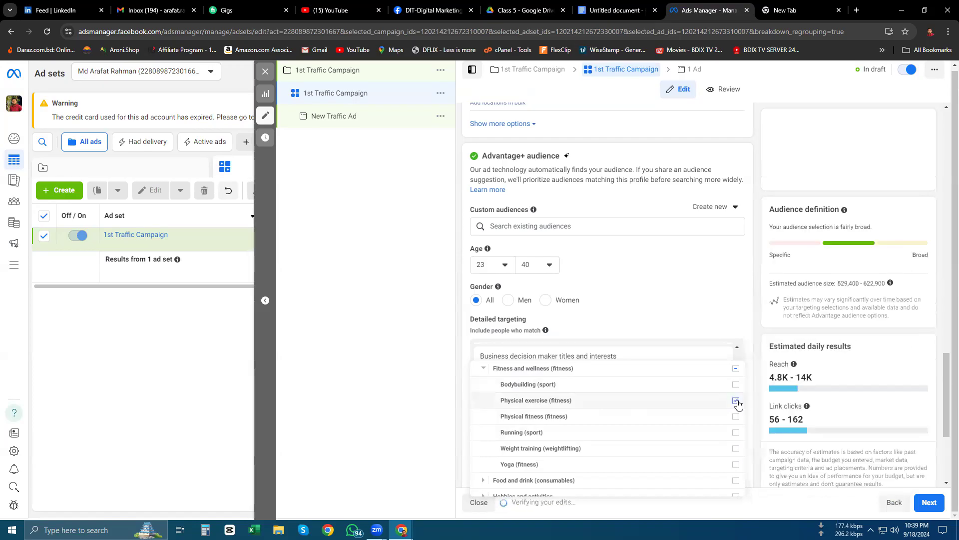
{"action": "left_click", "coordinate": [737, 417]}
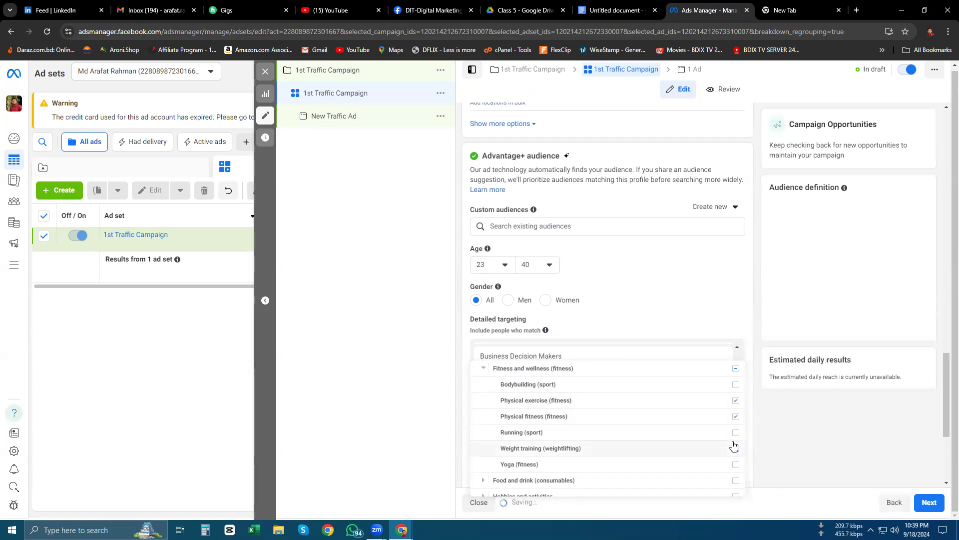
{"action": "left_click", "coordinate": [737, 434]}
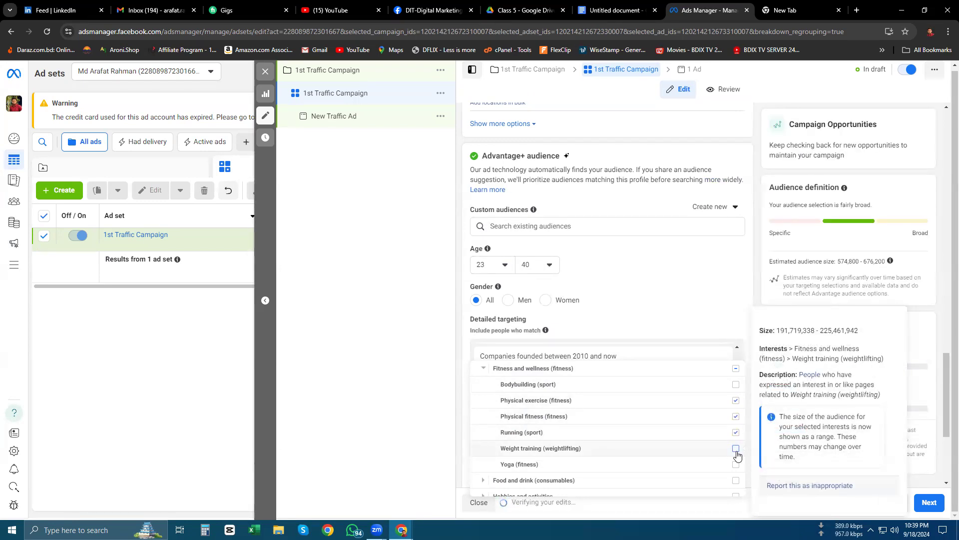
{"action": "left_click", "coordinate": [736, 450]}
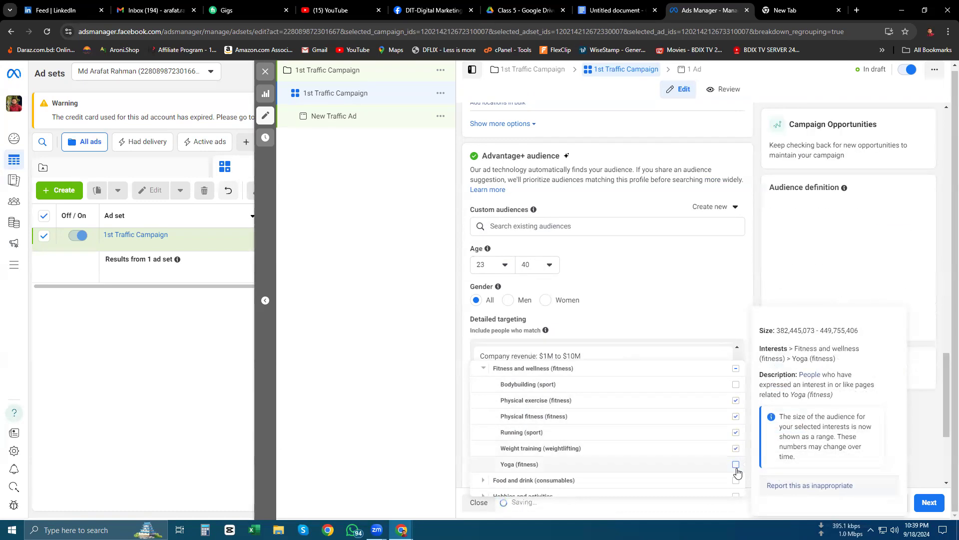
{"action": "left_click", "coordinate": [735, 386]}
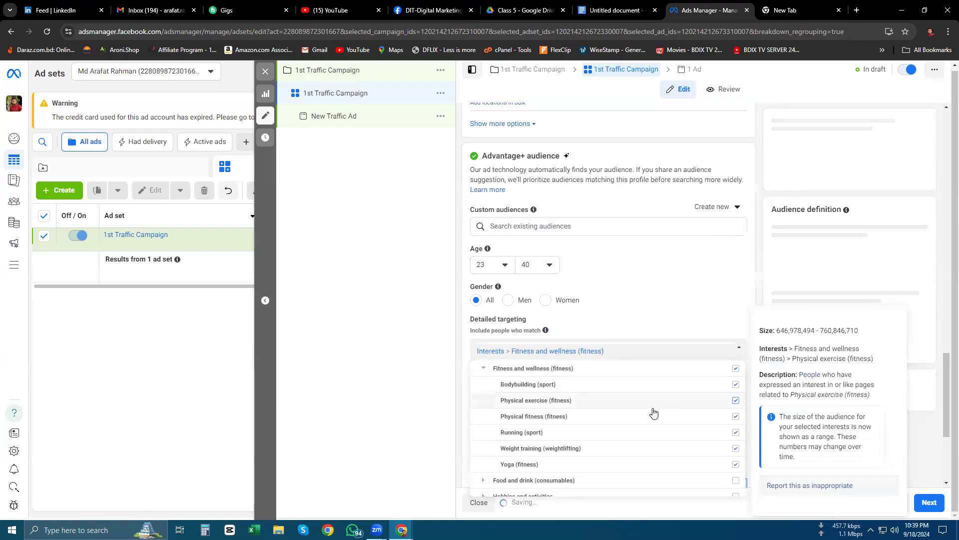
Add the interest Sunglasses (eyewear) from Shopping and fashion > Fashion accessories to the detailed targeting
{"action": "scroll", "coordinate": [653, 413], "scroll_direction": "down", "scroll_amount": 2}
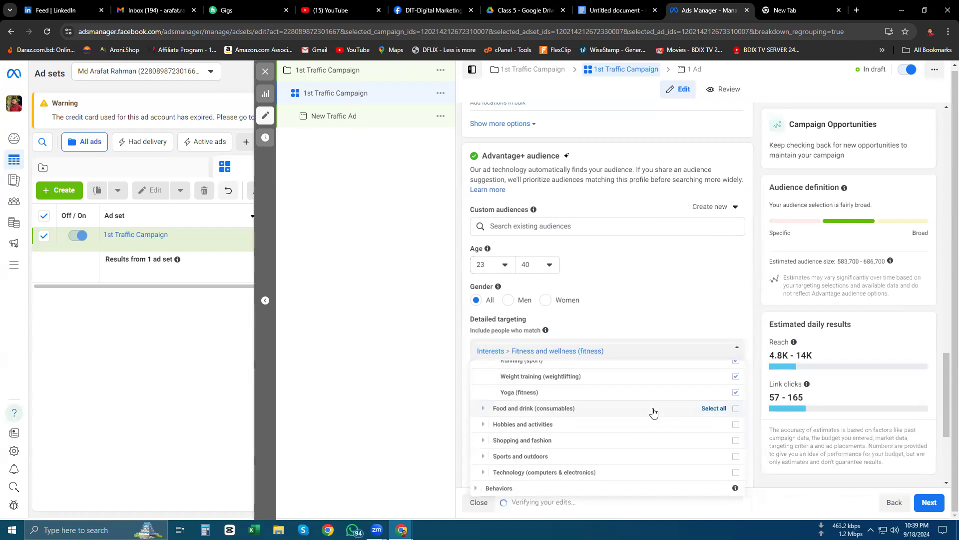
{"action": "left_click", "coordinate": [484, 440]}
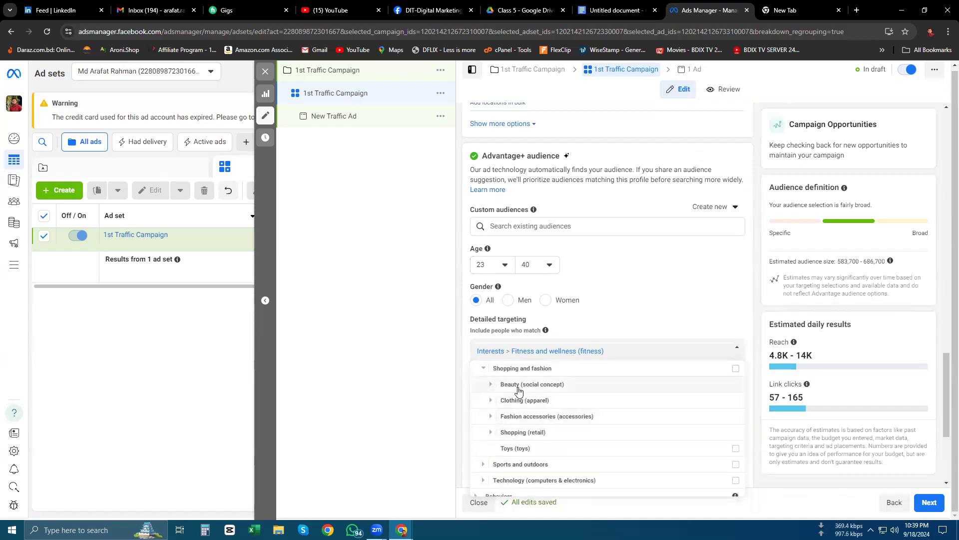
{"action": "left_click", "coordinate": [488, 418]}
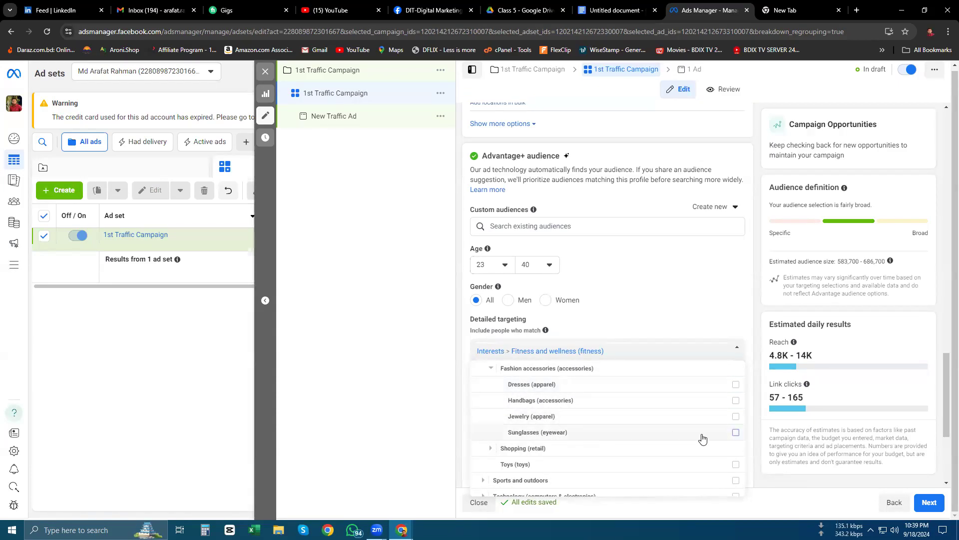
{"action": "left_click", "coordinate": [736, 432]}
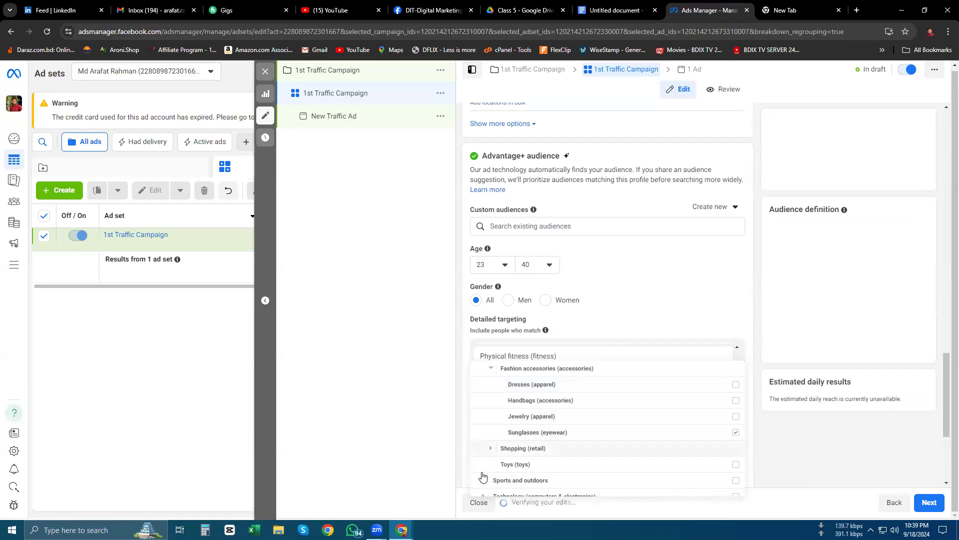
Add the Shopping (retail) interests Discount stores (retail) and Online shopping (retail) to the detailed targeting
{"action": "left_click", "coordinate": [490, 449]}
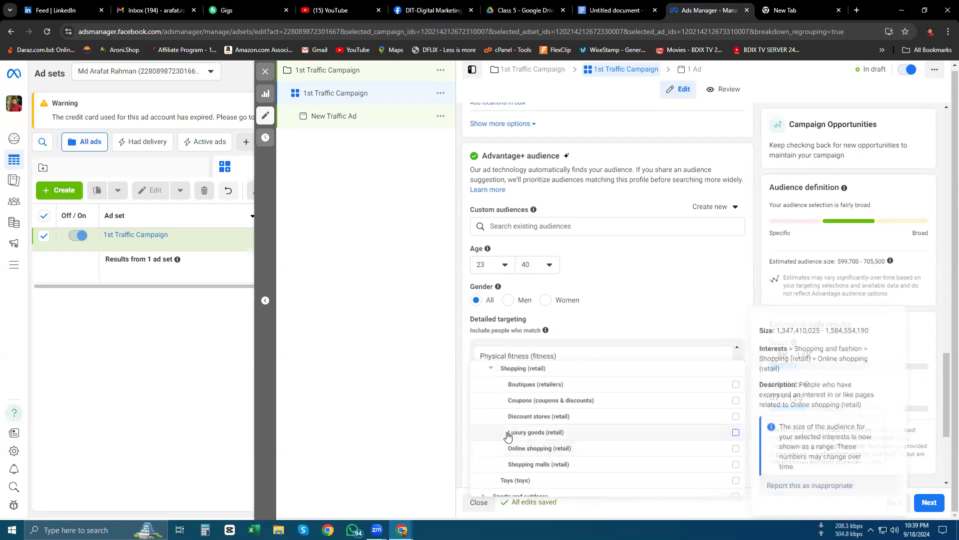
{"action": "left_click", "coordinate": [730, 417]}
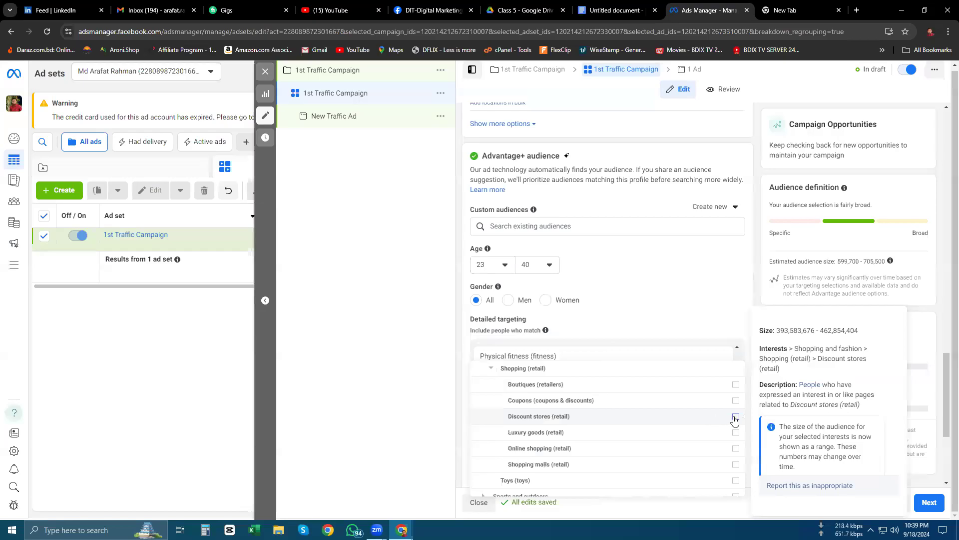
{"action": "left_click", "coordinate": [736, 448]}
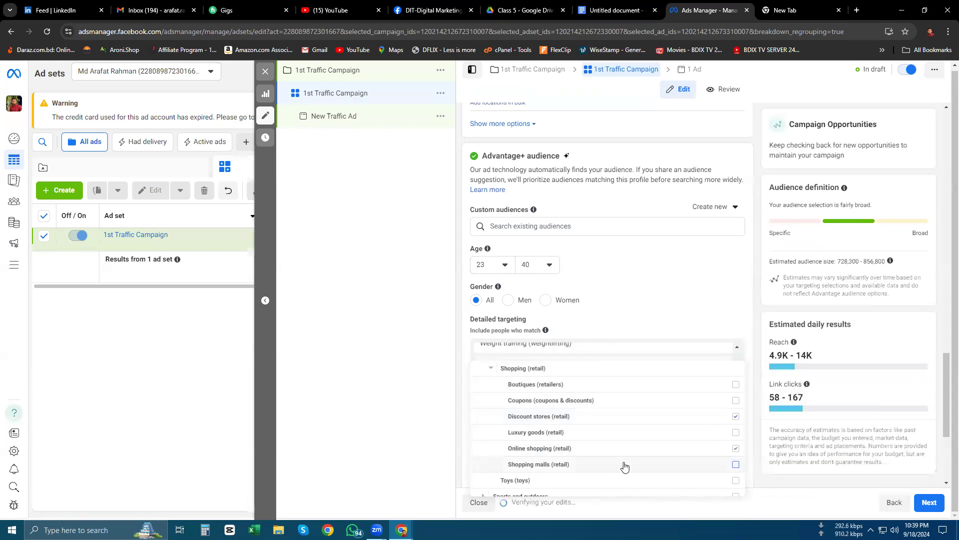
Expand Sports and outdoors, look over the remaining interest categories, and collapse the Interests group
{"action": "scroll", "coordinate": [624, 465], "scroll_direction": "down", "scroll_amount": 1}
{"action": "left_click", "coordinate": [483, 456]}
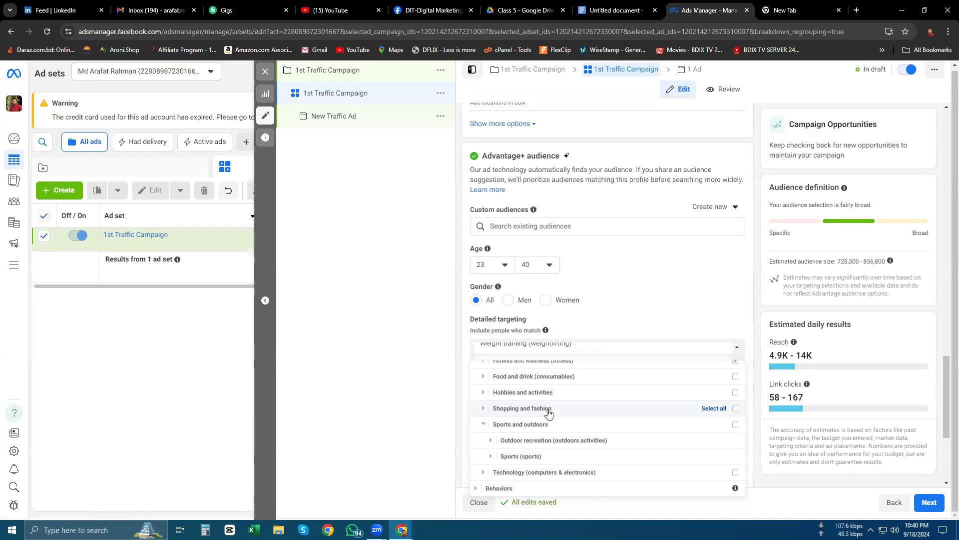
{"action": "scroll", "coordinate": [616, 462], "scroll_direction": "up", "scroll_amount": 1}
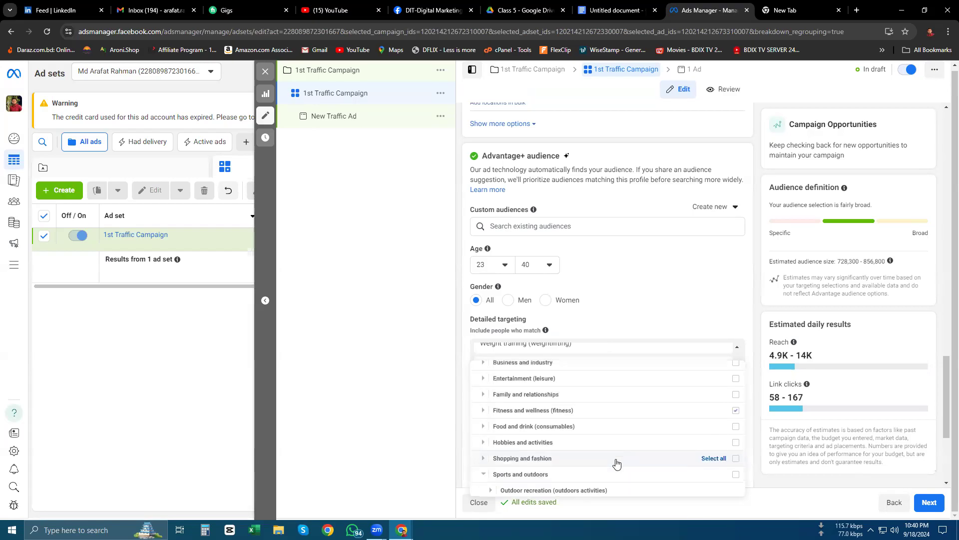
{"action": "scroll", "coordinate": [618, 464], "scroll_direction": "up", "scroll_amount": 1}
{"action": "scroll", "coordinate": [672, 418], "scroll_direction": "down", "scroll_amount": 1}
{"action": "scroll", "coordinate": [675, 418], "scroll_direction": "up", "scroll_amount": 1}
{"action": "scroll", "coordinate": [759, 452], "scroll_direction": "up", "scroll_amount": 3}
{"action": "scroll", "coordinate": [754, 450], "scroll_direction": "down", "scroll_amount": 4}
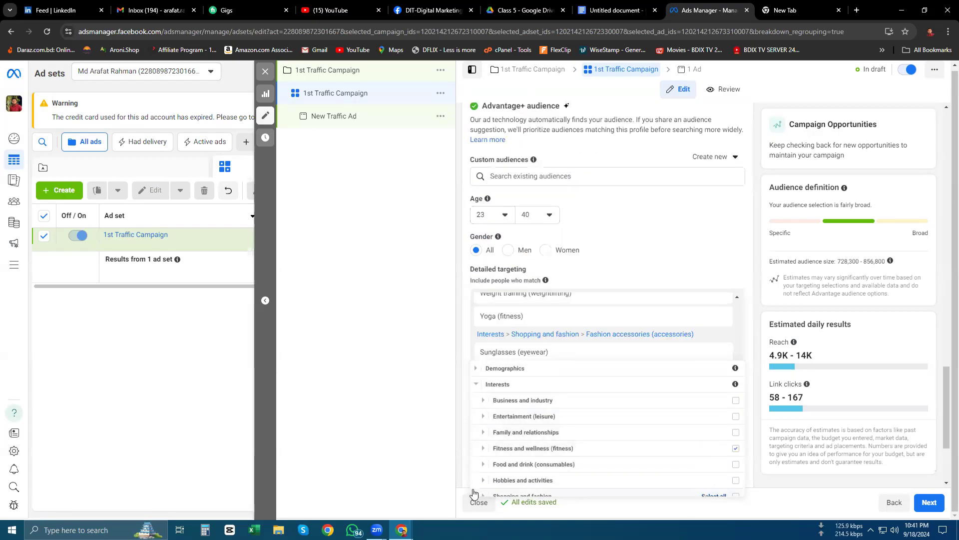
{"action": "left_click", "coordinate": [478, 386]}
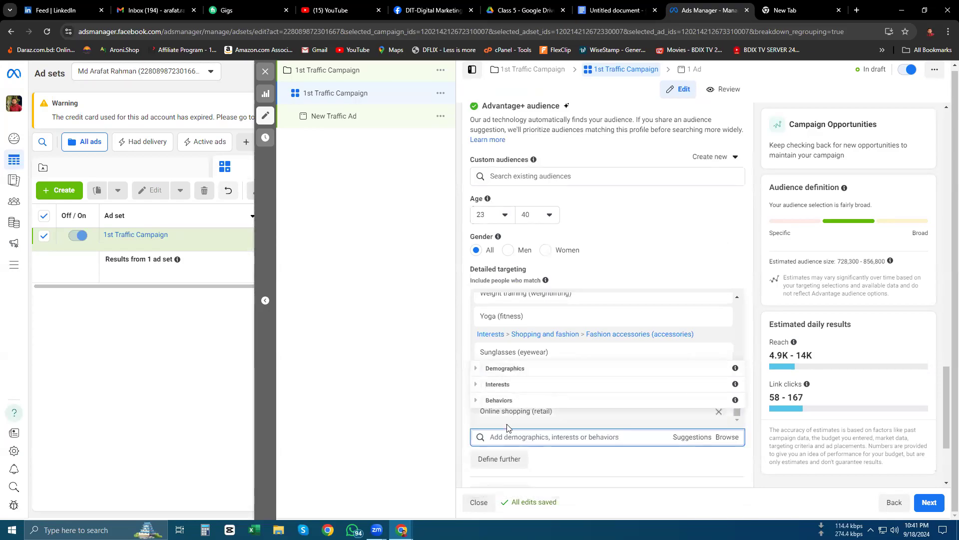
{"action": "scroll", "coordinate": [507, 427], "scroll_direction": "up", "scroll_amount": 2}
{"action": "scroll", "coordinate": [519, 430], "scroll_direction": "down", "scroll_amount": 3}
{"action": "scroll", "coordinate": [539, 439], "scroll_direction": "up", "scroll_amount": 1}
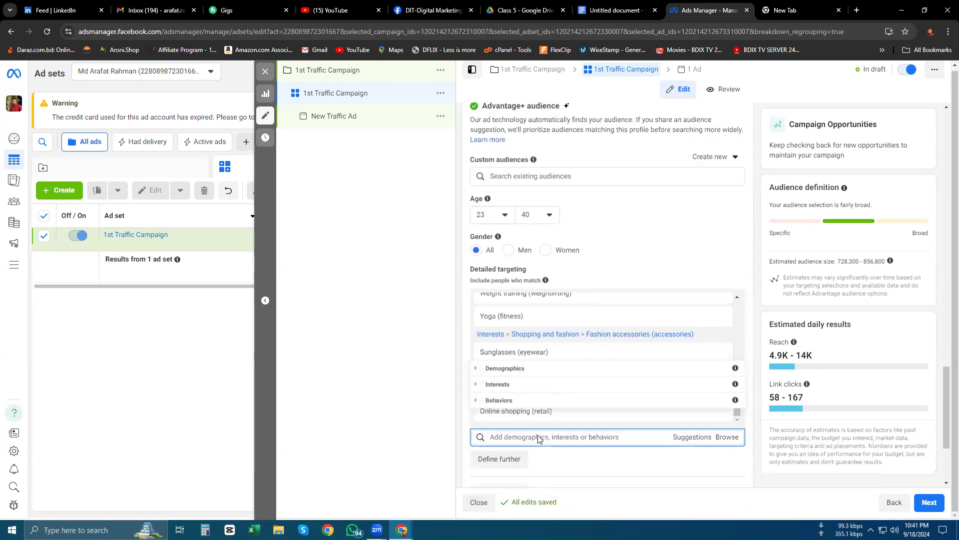
Search the detailed targeting for "car" and for "car owner", and look through the suggestions
{"action": "left_click", "coordinate": [556, 437]}
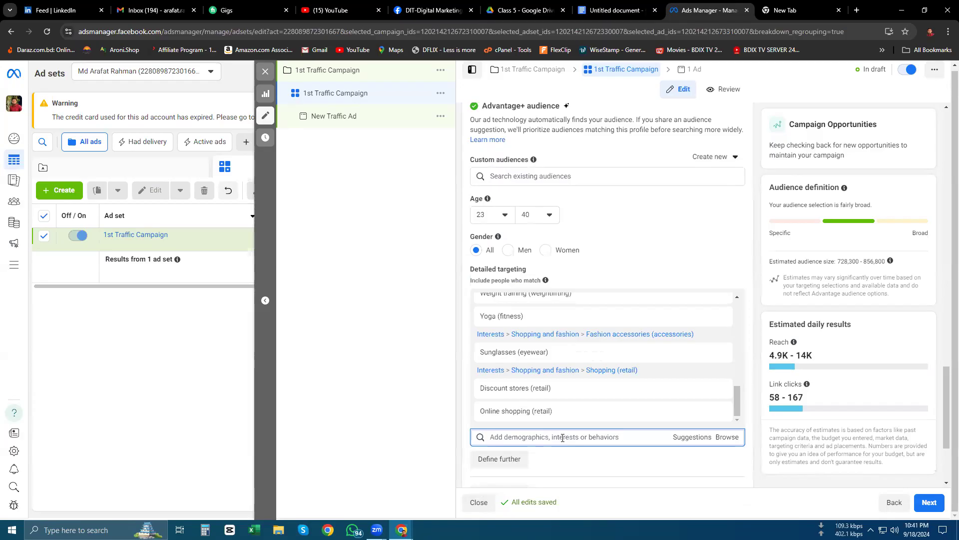
{"action": "type", "text": "car"}
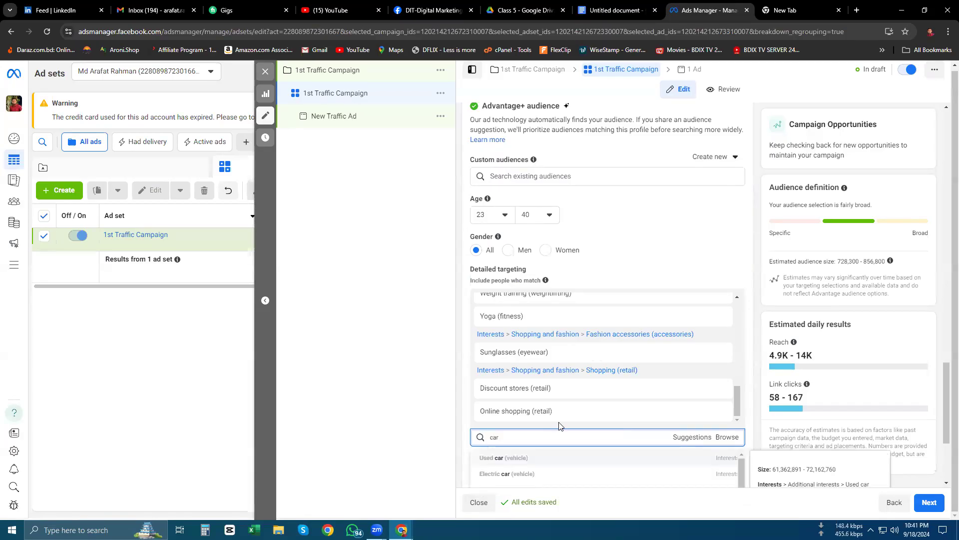
{"action": "scroll", "coordinate": [500, 409], "scroll_direction": "down", "scroll_amount": 2}
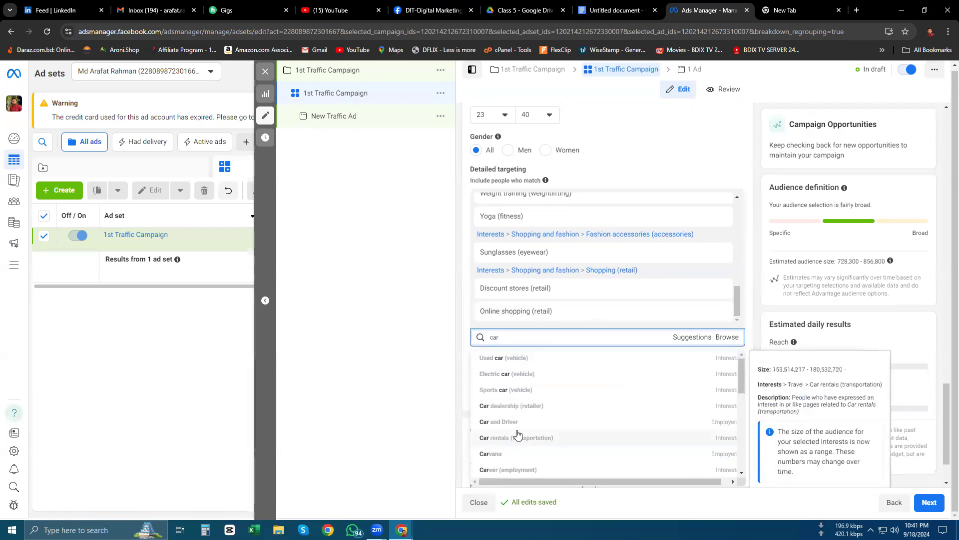
{"action": "scroll", "coordinate": [535, 422], "scroll_direction": "down", "scroll_amount": 2}
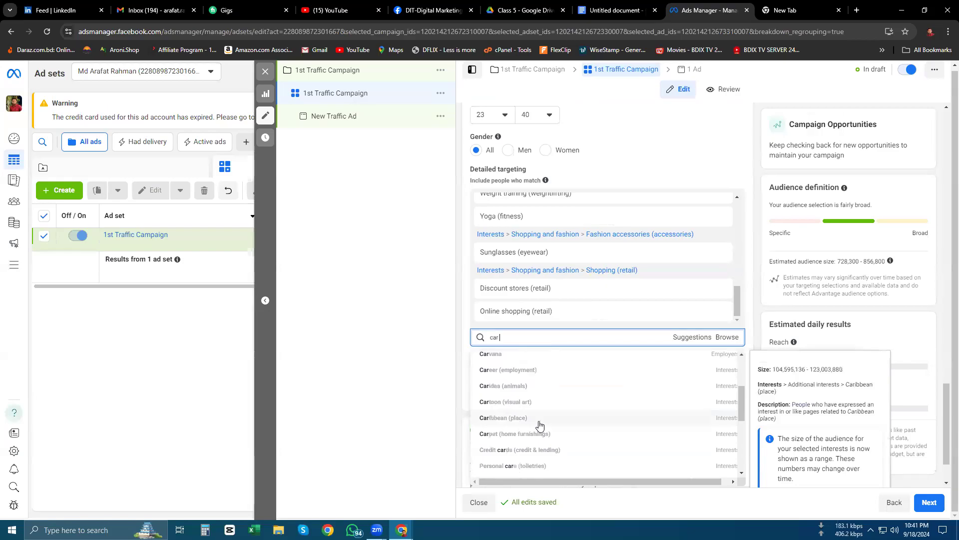
{"action": "scroll", "coordinate": [542, 423], "scroll_direction": "down", "scroll_amount": 2}
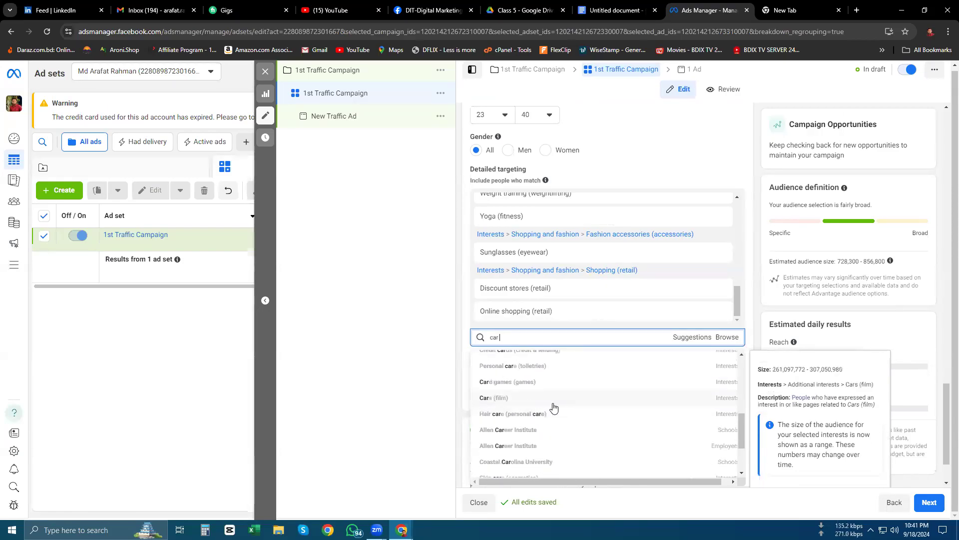
{"action": "scroll", "coordinate": [553, 408], "scroll_direction": "up", "scroll_amount": 3}
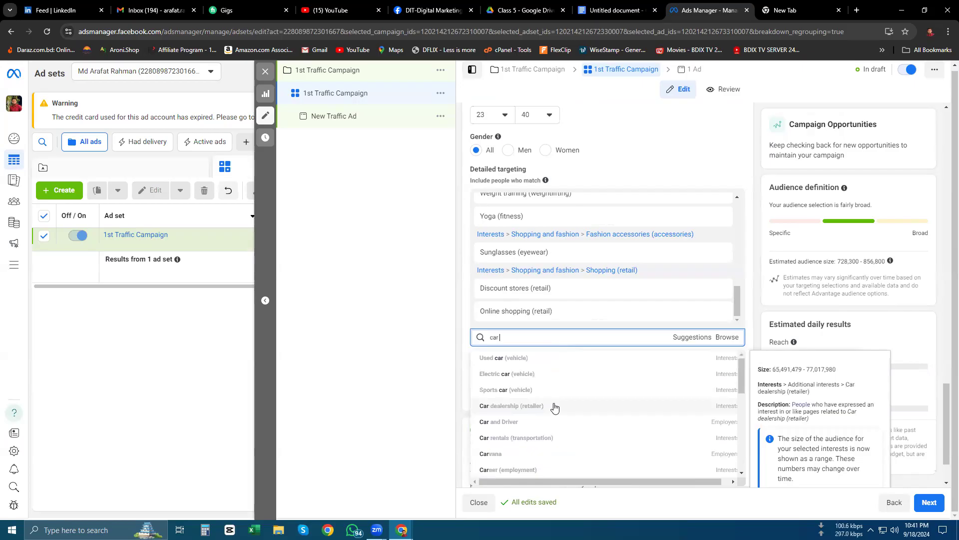
{"action": "type", "text": "er"}
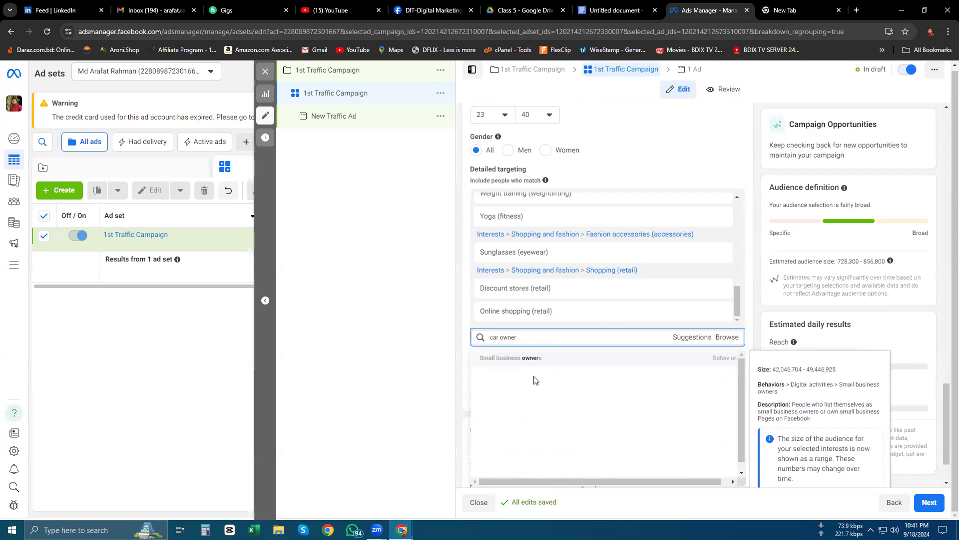
{"action": "mouse_move", "coordinate": [535, 366]}
Shorten the targeting search to "car", review its suggestions again, and clear the search text
{"action": "triple_click", "coordinate": [531, 338]}
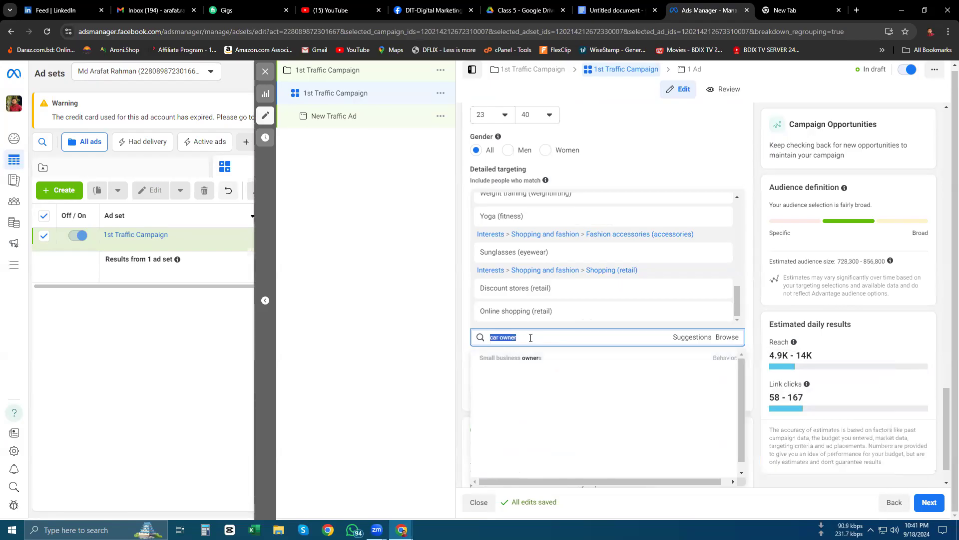
{"action": "left_click", "coordinate": [530, 338]}
{"action": "key", "text": "BackSpace"}
{"action": "key", "text": "BackSpace"}
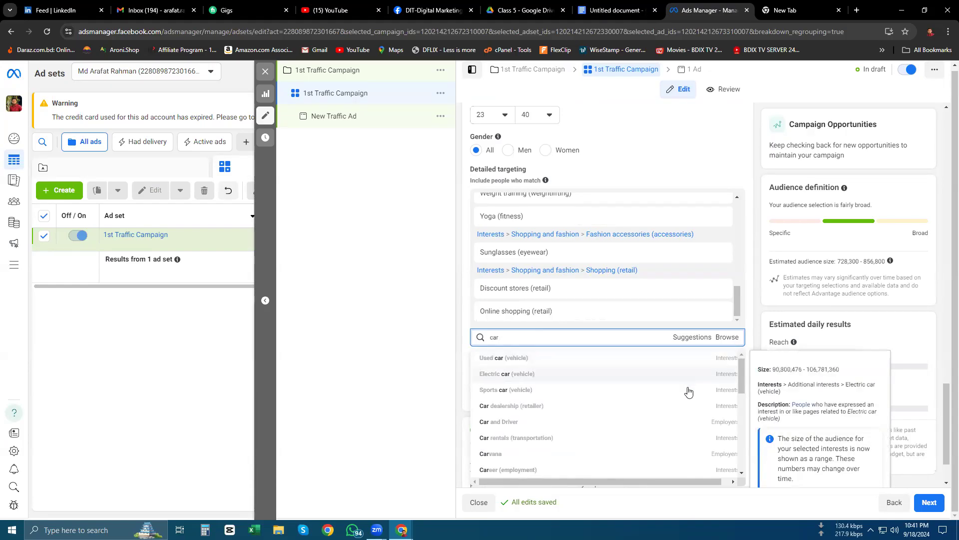
{"action": "scroll", "coordinate": [677, 399], "scroll_direction": "down", "scroll_amount": 1}
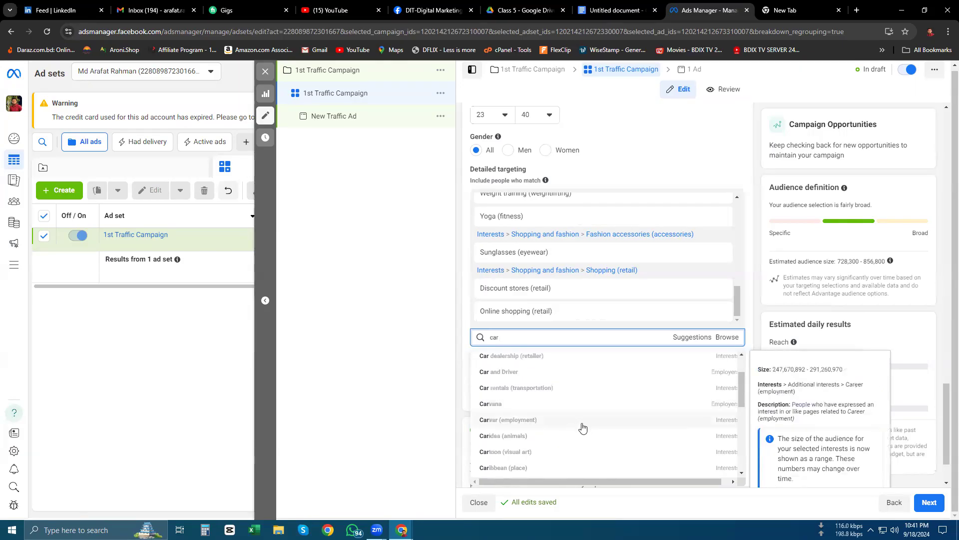
{"action": "scroll", "coordinate": [580, 424], "scroll_direction": "down", "scroll_amount": 1}
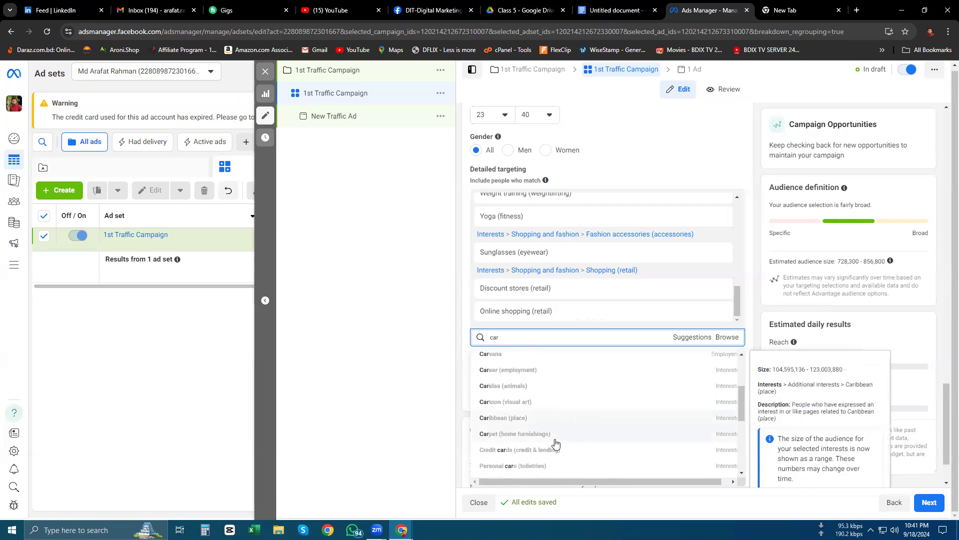
{"action": "scroll", "coordinate": [583, 436], "scroll_direction": "down", "scroll_amount": 3}
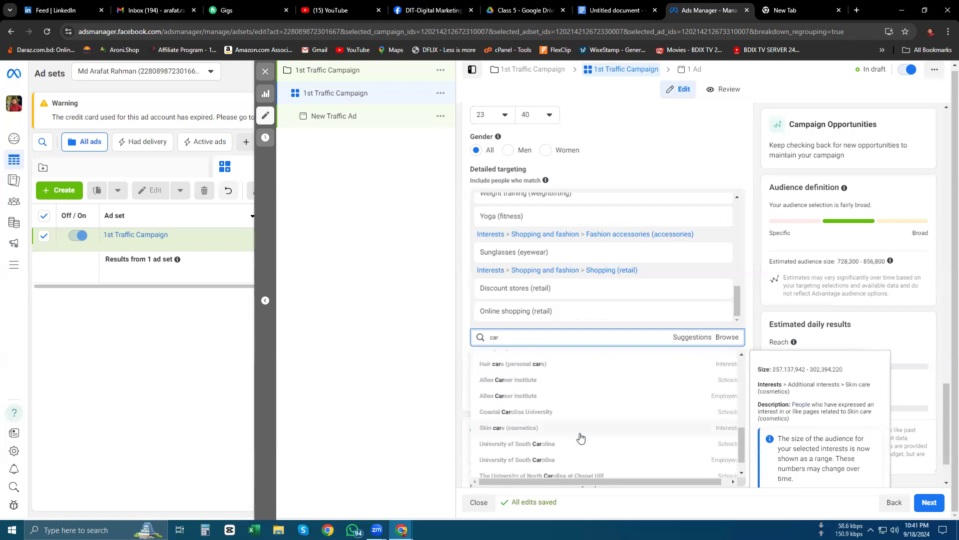
{"action": "scroll", "coordinate": [514, 362], "scroll_direction": "up", "scroll_amount": 1}
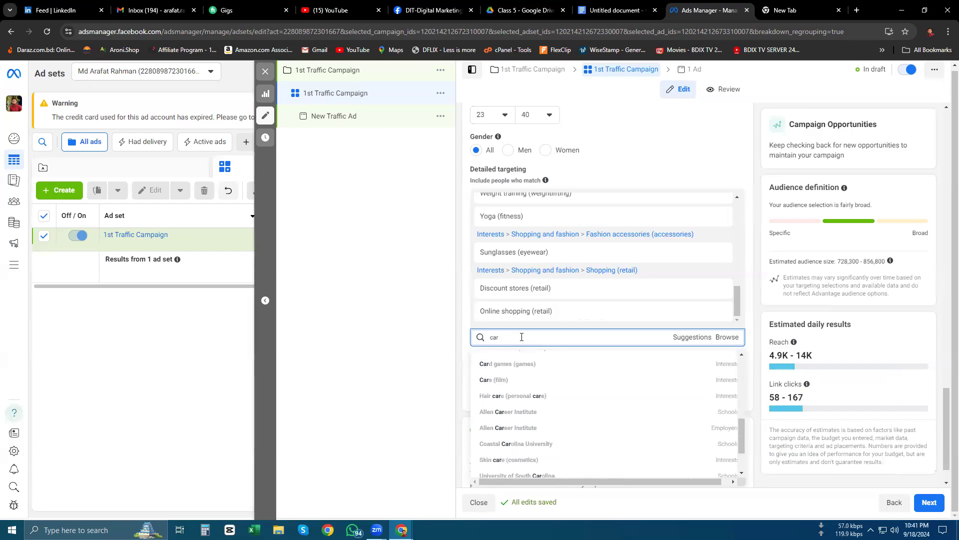
{"action": "key", "text": "BackSpace"}
{"action": "key", "text": "BackSpace"}
{"action": "key", "text": "BackSpace"}
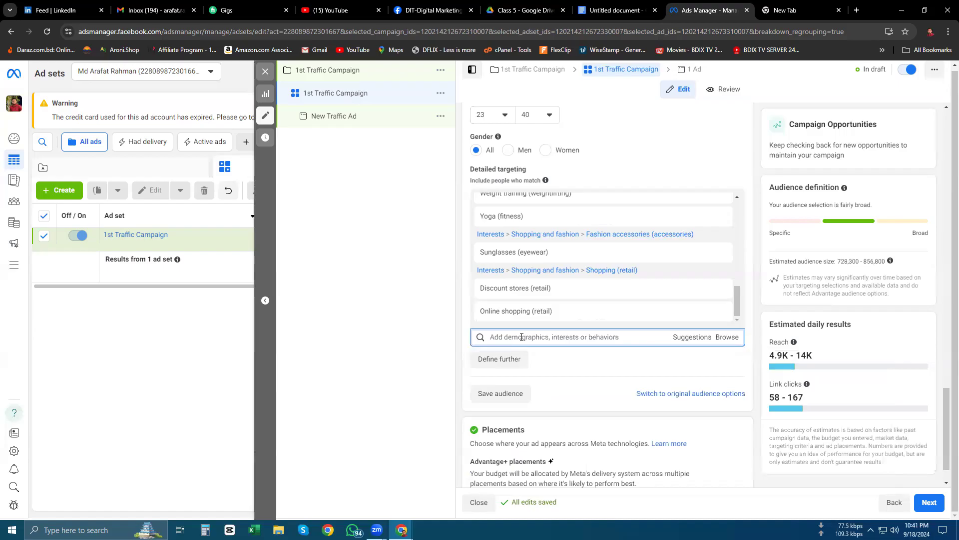
Search the detailed targeting for "Allion", clear the search text, and search for "private car"
{"action": "type", "text": "Allion"}
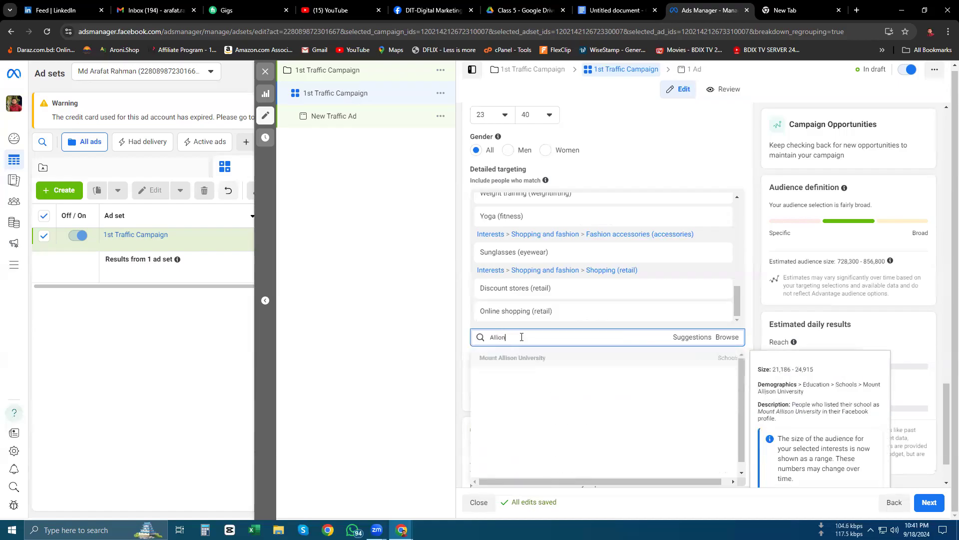
{"action": "key", "text": "BackSpace"}
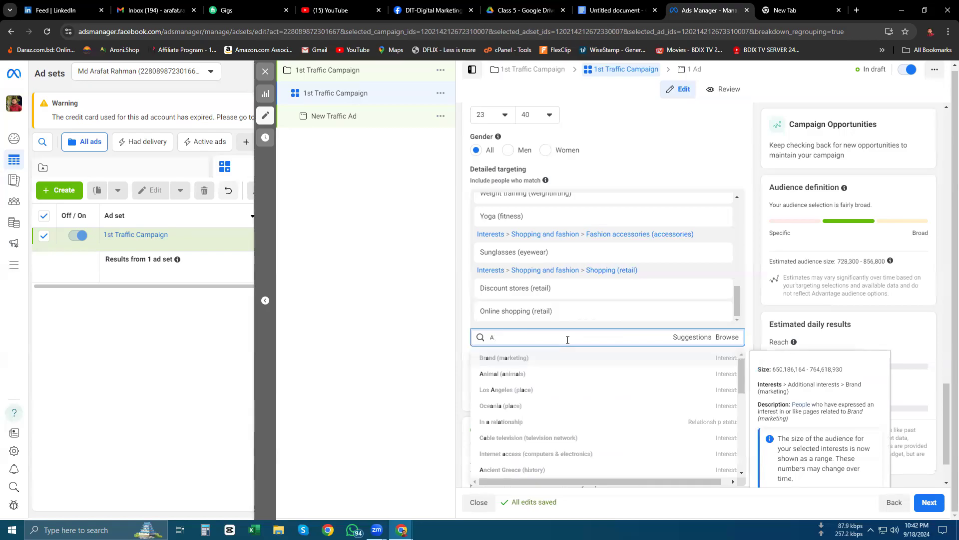
{"action": "key", "text": "BackSpace"}
{"action": "key", "text": "BackSpace"}
{"action": "key", "text": "BackSpace"}
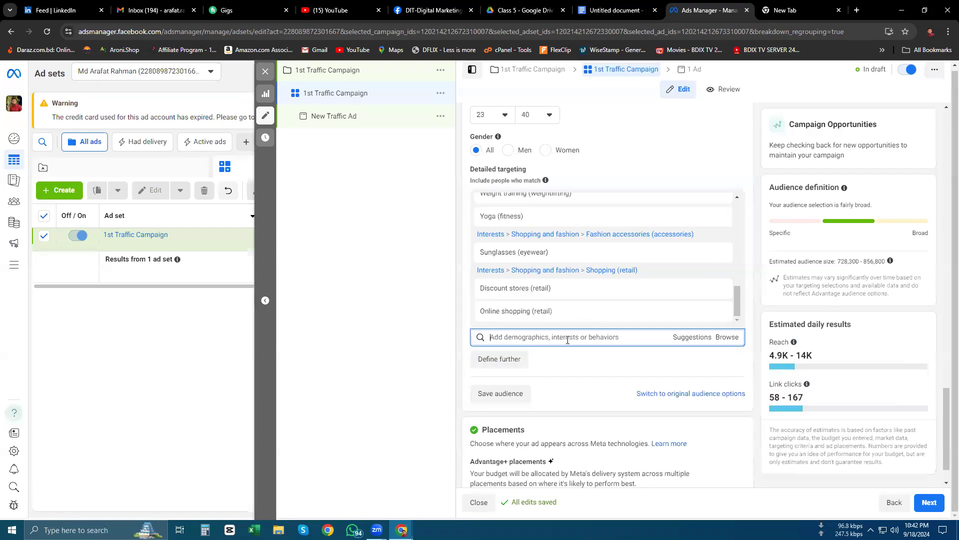
{"action": "type", "text": "priva"}
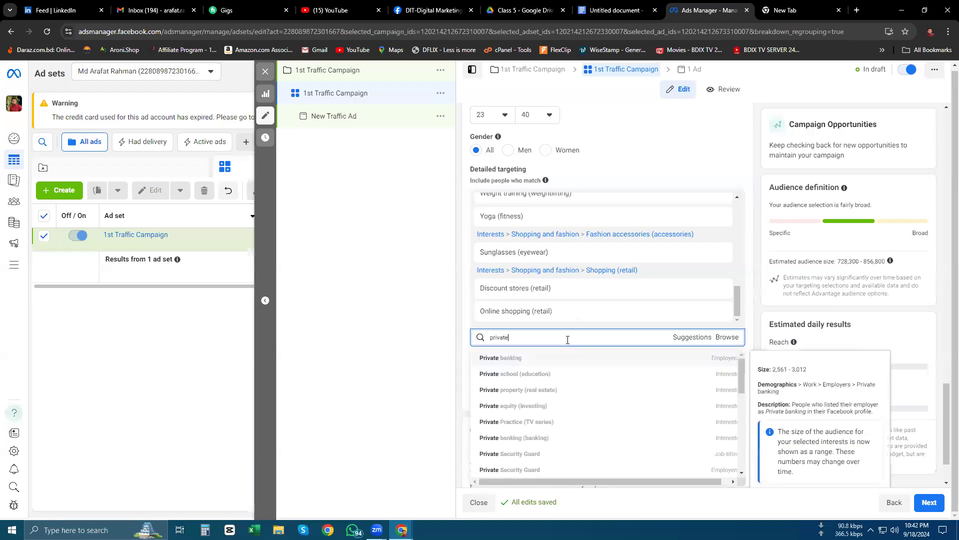
{"action": "type", "text": "te car"}
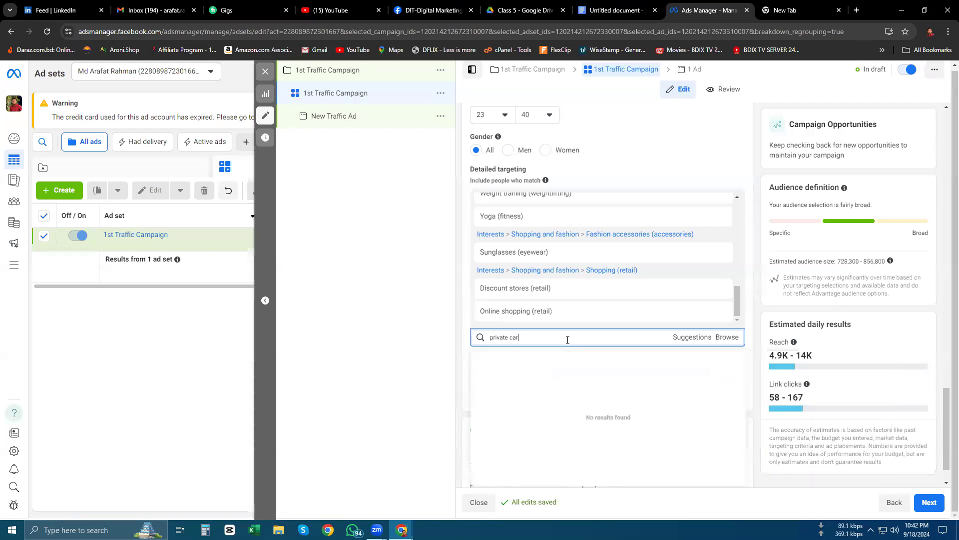
Open the detailed targeting suggestions and look through the proposed interests and behaviors
{"action": "left_click", "coordinate": [692, 337]}
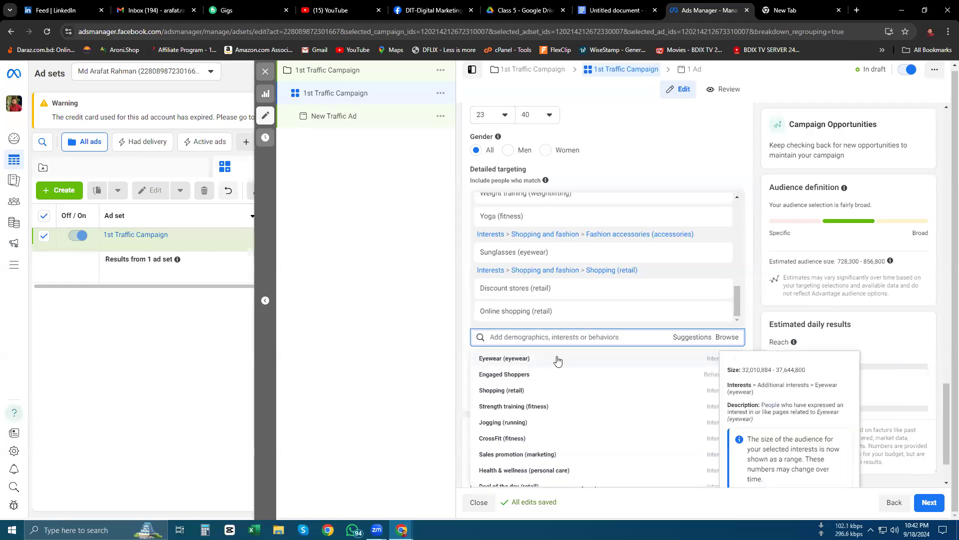
{"action": "scroll", "coordinate": [540, 405], "scroll_direction": "down", "scroll_amount": 1}
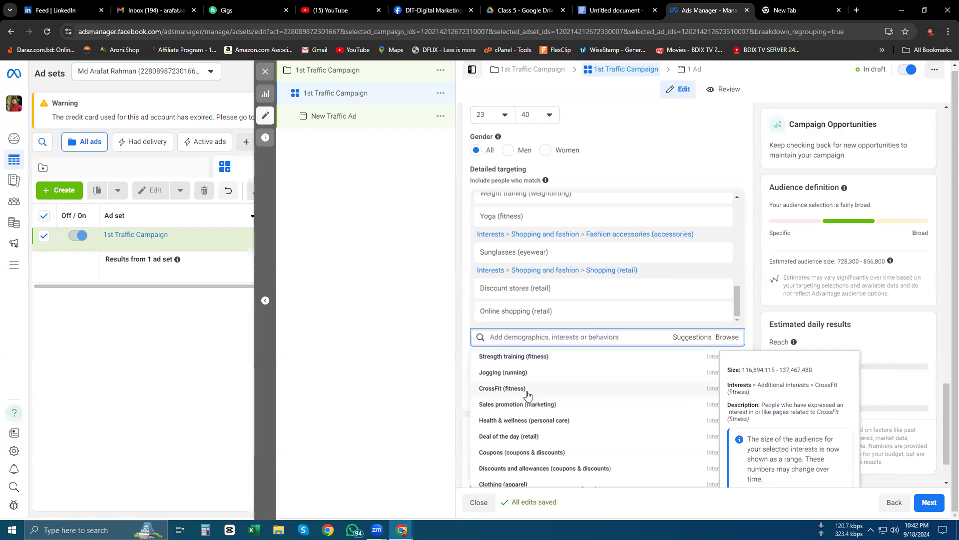
{"action": "scroll", "coordinate": [527, 397], "scroll_direction": "down", "scroll_amount": 2}
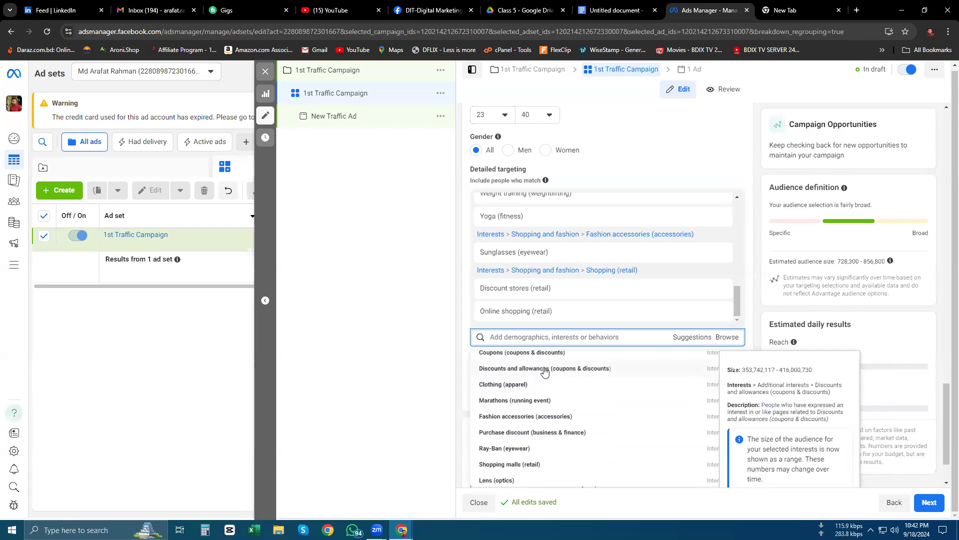
{"action": "scroll", "coordinate": [533, 372], "scroll_direction": "down", "scroll_amount": 1}
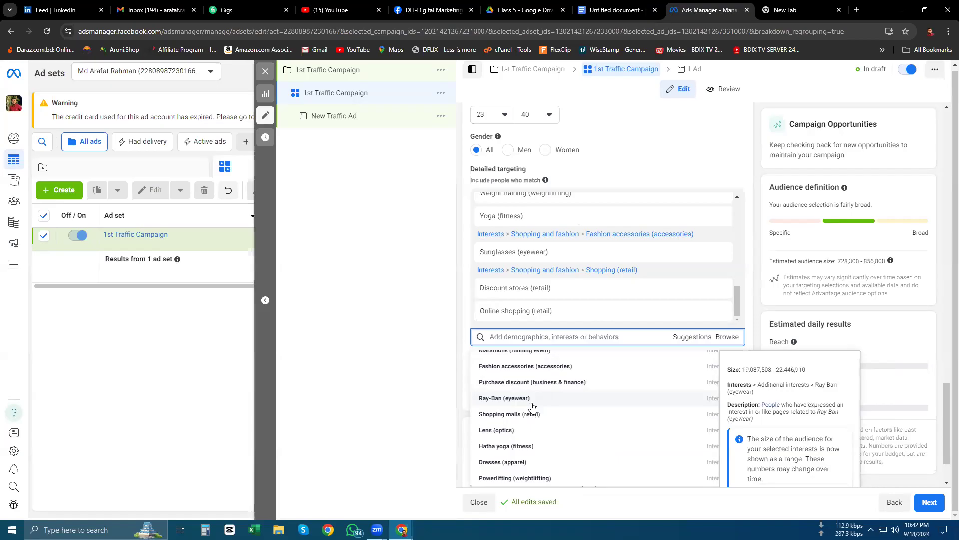
{"action": "scroll", "coordinate": [536, 437], "scroll_direction": "down", "scroll_amount": 2}
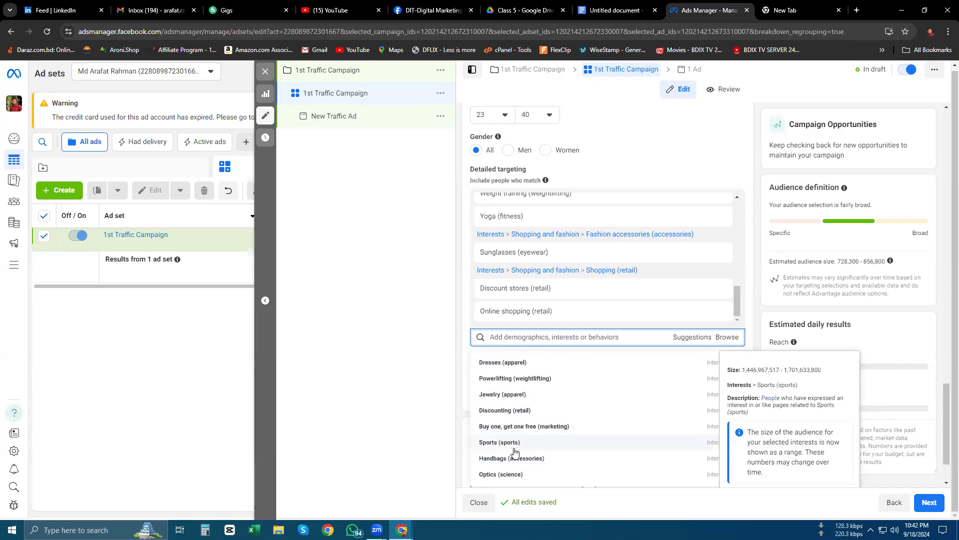
{"action": "scroll", "coordinate": [573, 455], "scroll_direction": "down", "scroll_amount": 1}
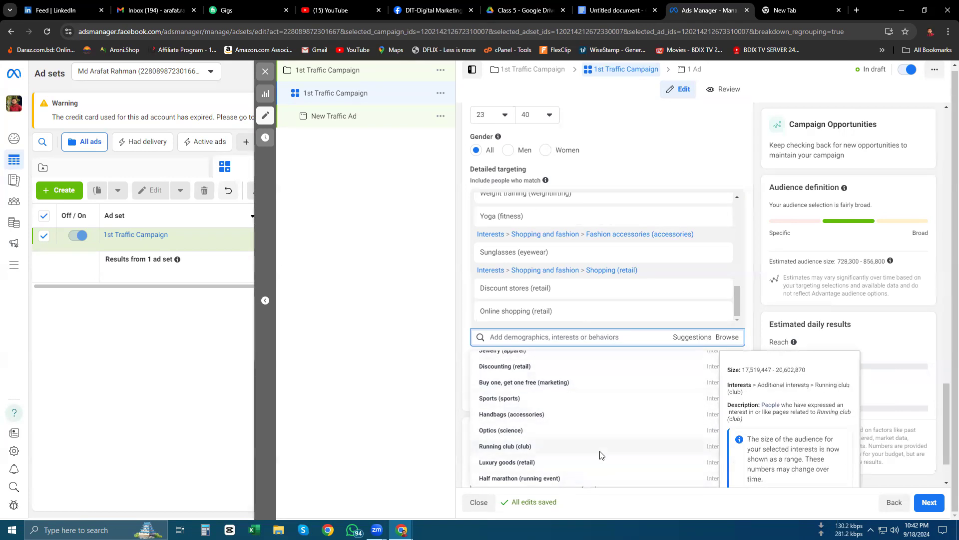
Search the detailed targeting for "car", look through the matching options, and close the search without adding any
{"action": "left_click", "coordinate": [544, 338]}
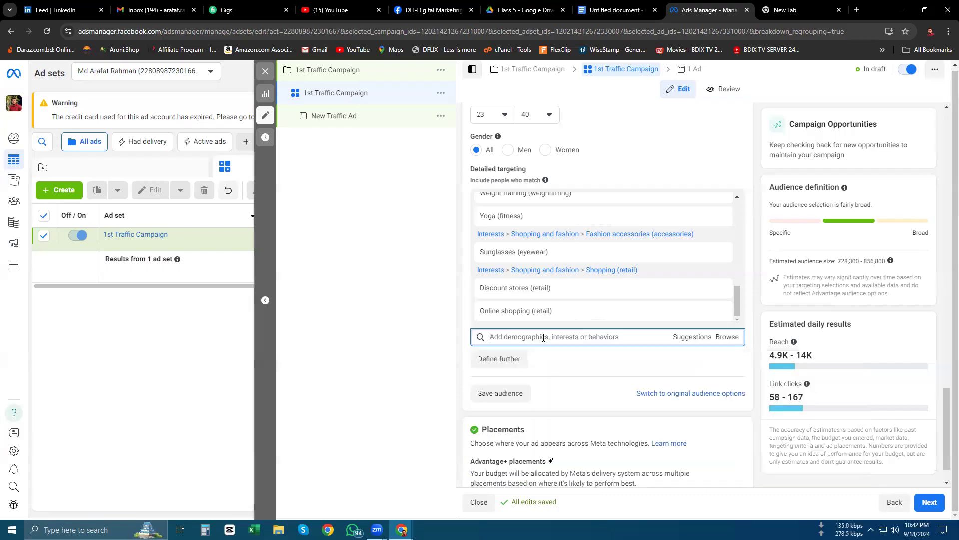
{"action": "type", "text": "car"}
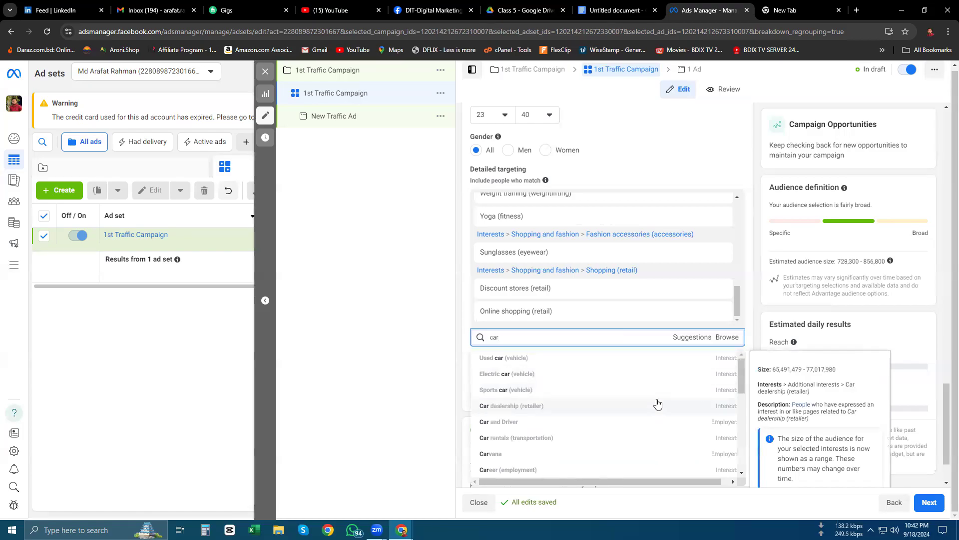
{"action": "left_click", "coordinate": [657, 405]}
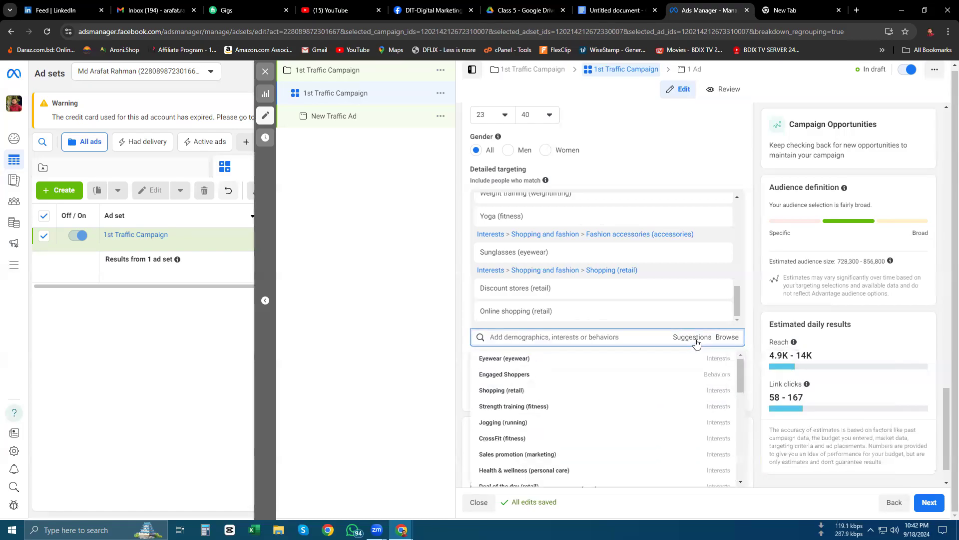
{"action": "left_click", "coordinate": [567, 337]}
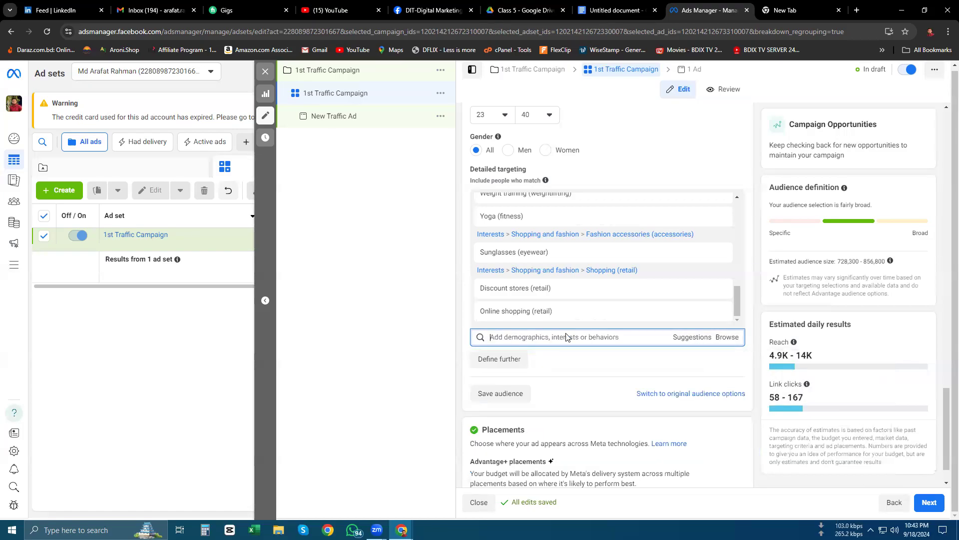
{"action": "type", "text": "car"}
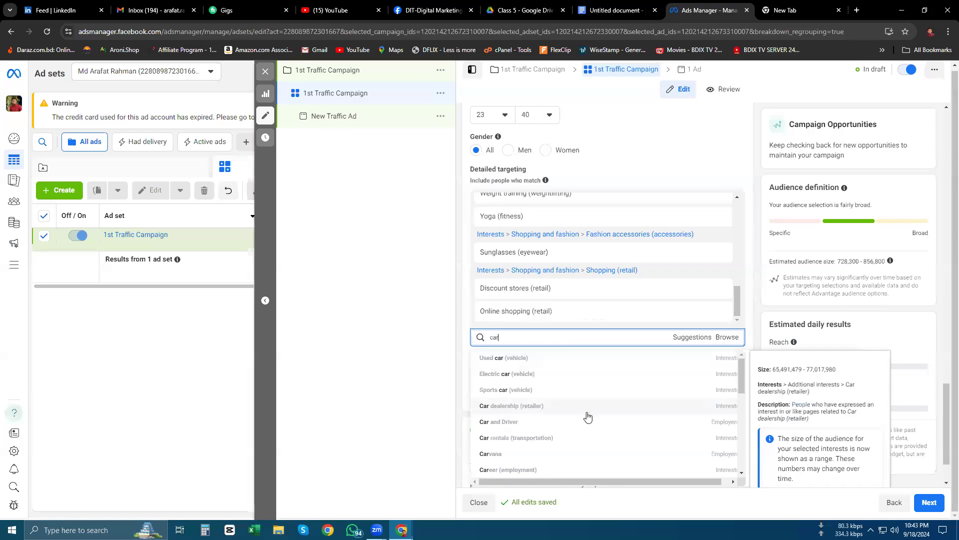
{"action": "scroll", "coordinate": [588, 416], "scroll_direction": "down", "scroll_amount": 2}
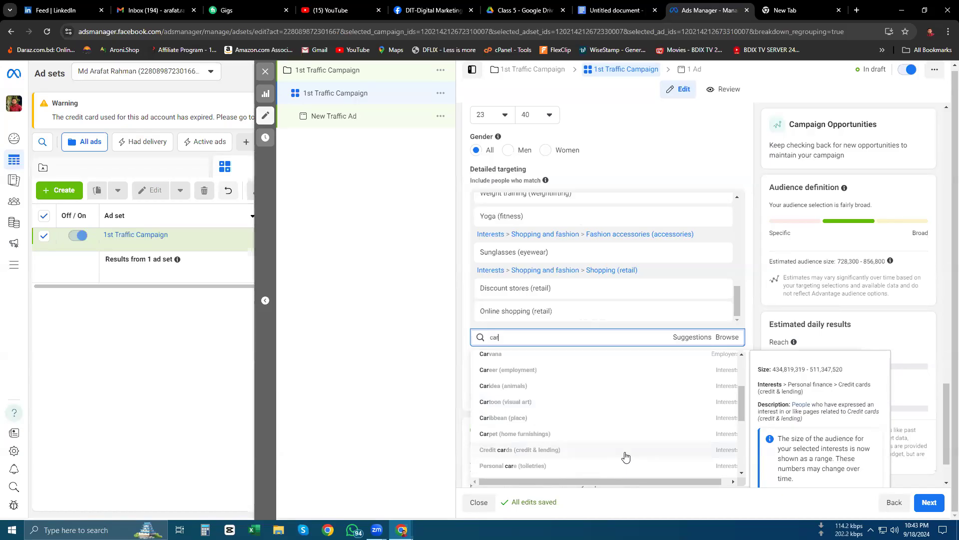
{"action": "scroll", "coordinate": [764, 283], "scroll_direction": "up", "scroll_amount": 1}
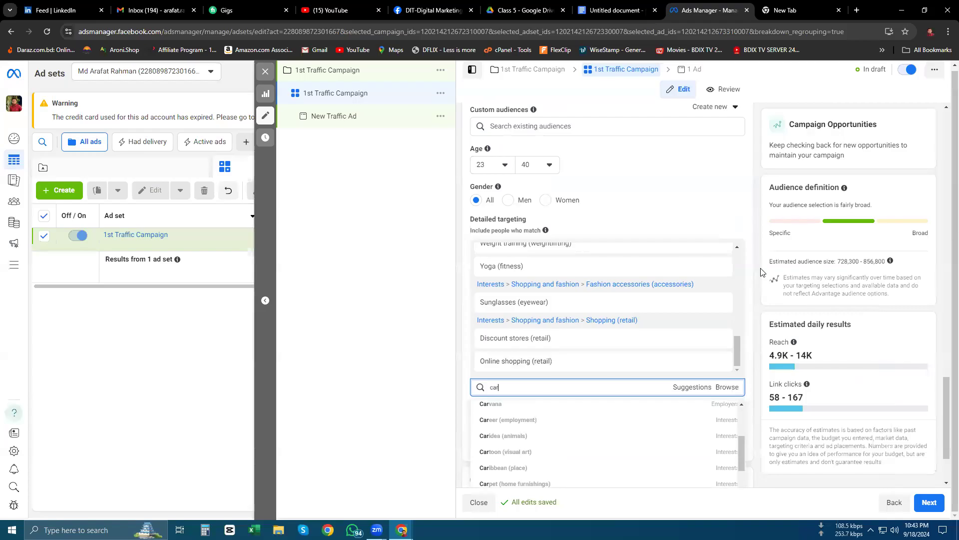
{"action": "left_click", "coordinate": [762, 271]}
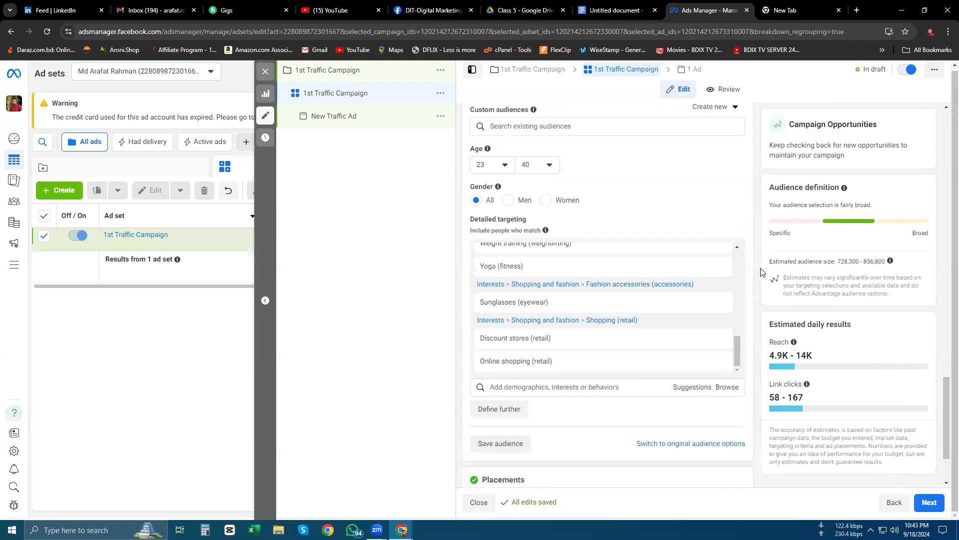
Switch the ad set to Manual placements and enable the 4-day A/B test comparing manual against Advantage+ placements
{"action": "scroll", "coordinate": [760, 270], "scroll_direction": "down", "scroll_amount": 2}
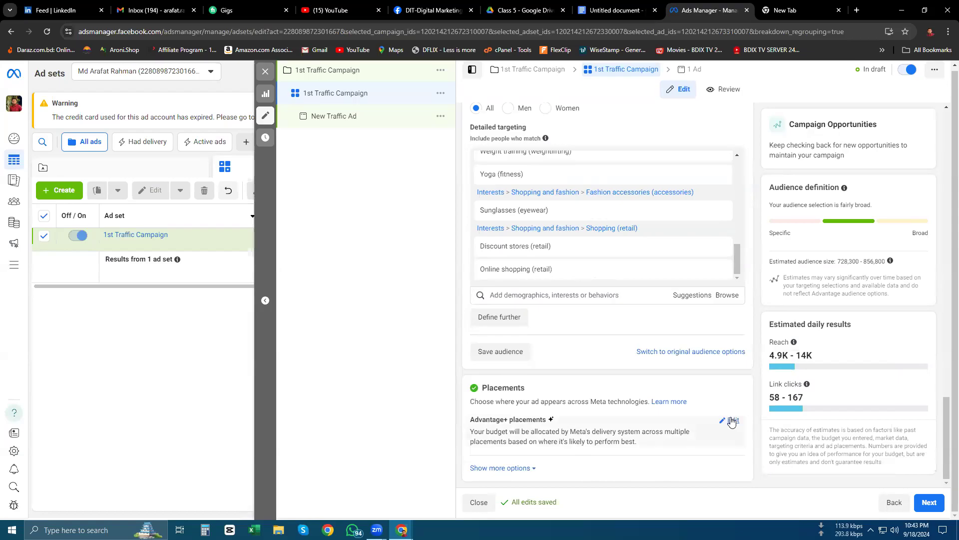
{"action": "left_click", "coordinate": [732, 420]}
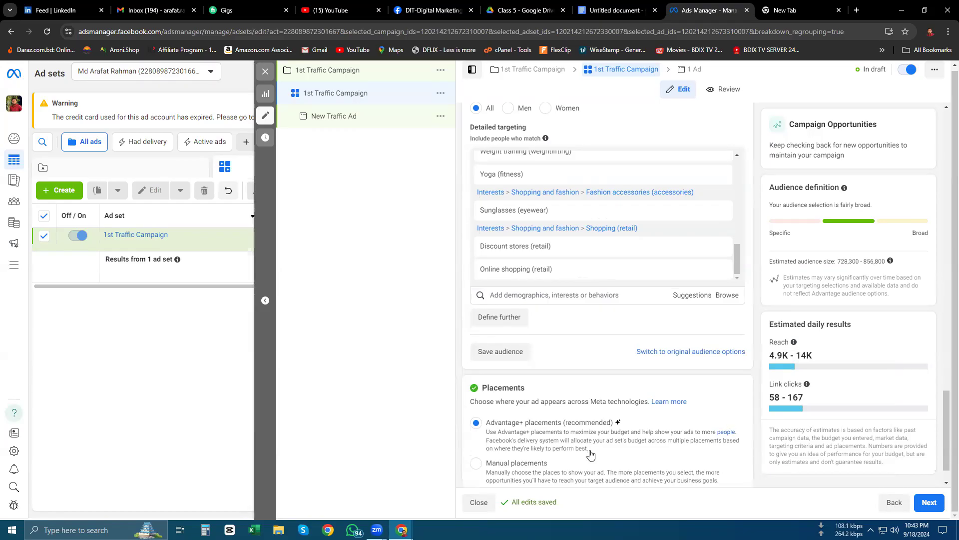
{"action": "scroll", "coordinate": [696, 471], "scroll_direction": "down", "scroll_amount": 1}
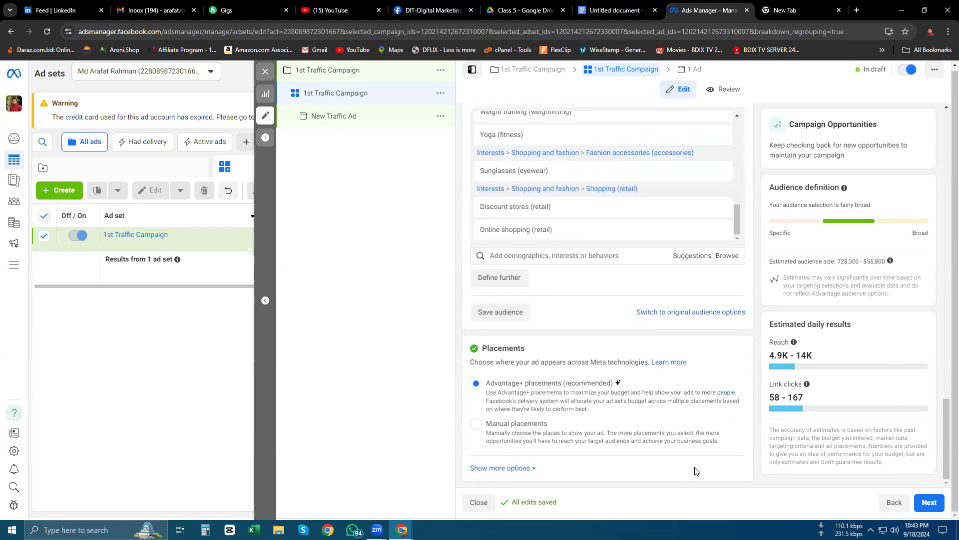
{"action": "left_click", "coordinate": [498, 426]}
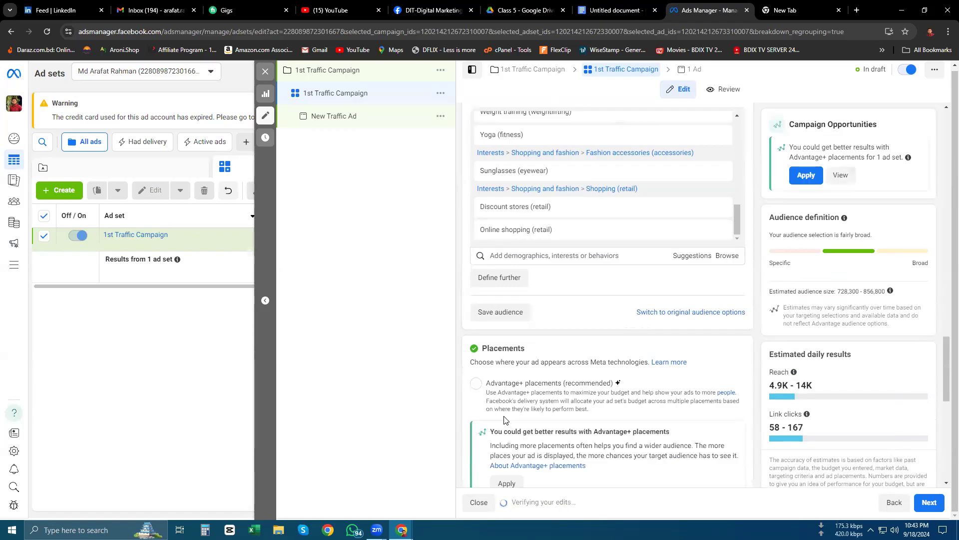
{"action": "scroll", "coordinate": [550, 412], "scroll_direction": "down", "scroll_amount": 5}
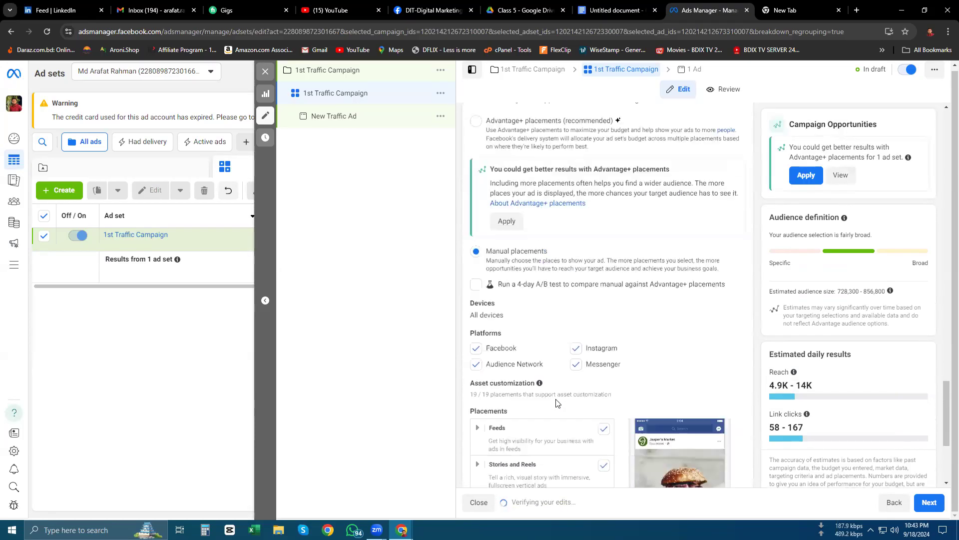
{"action": "scroll", "coordinate": [557, 403], "scroll_direction": "down", "scroll_amount": 1}
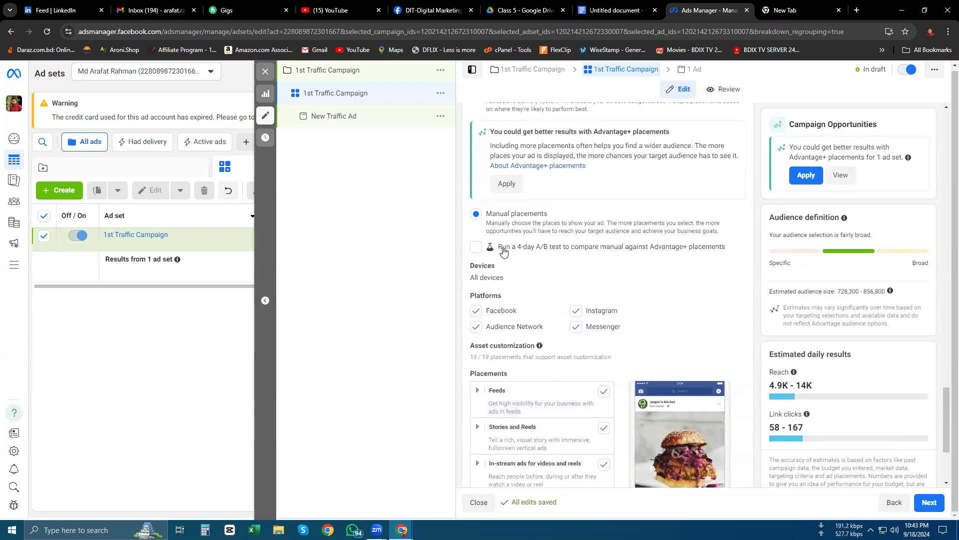
{"action": "left_click", "coordinate": [477, 248]}
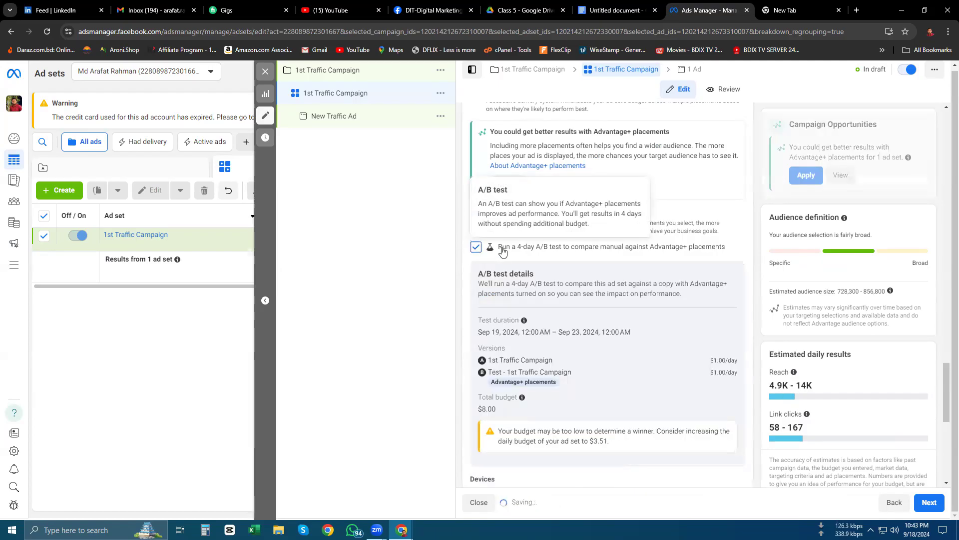
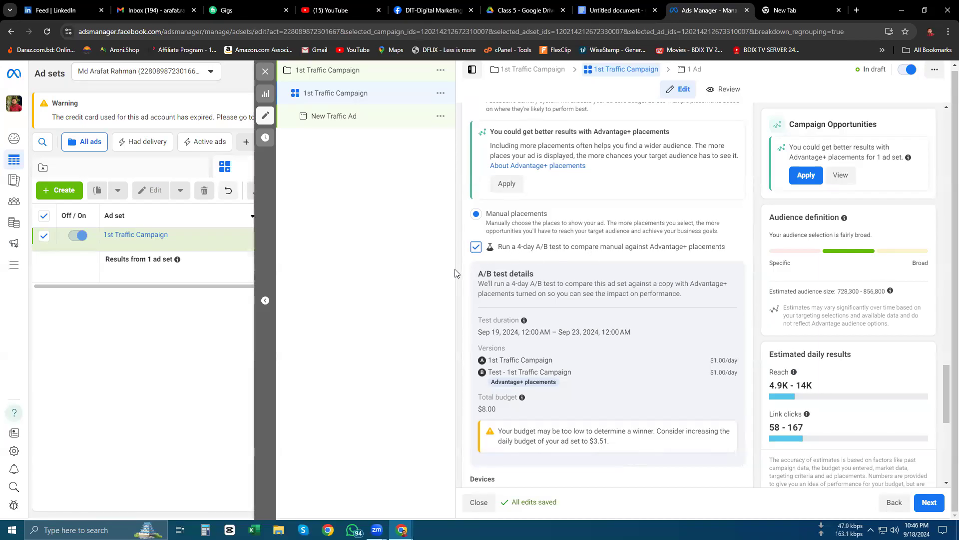
Exclude the Audience Network, Messenger and Instagram platforms from the manual placements, leaving only Facebook
{"action": "scroll", "coordinate": [459, 278], "scroll_direction": "down", "scroll_amount": 4}
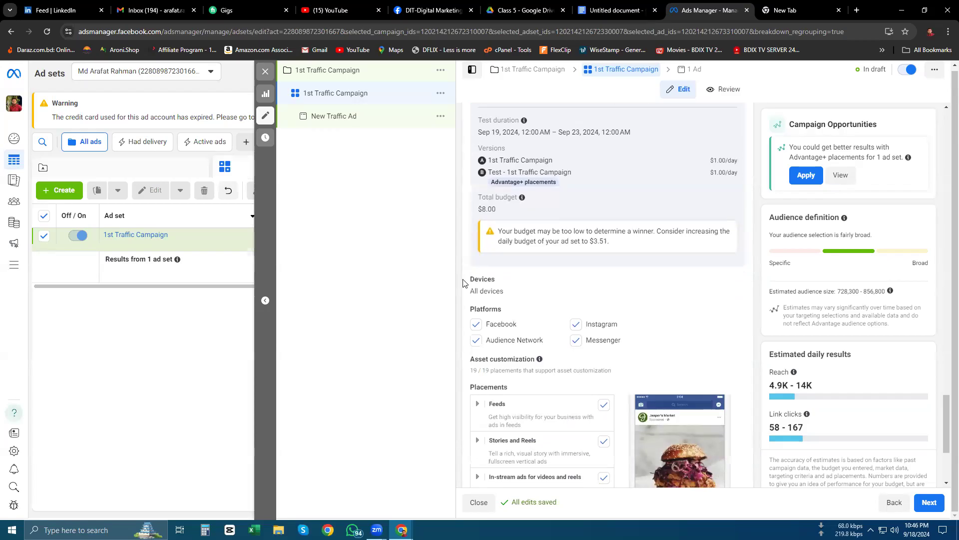
{"action": "left_click", "coordinate": [506, 344]}
{"action": "left_click", "coordinate": [592, 342]}
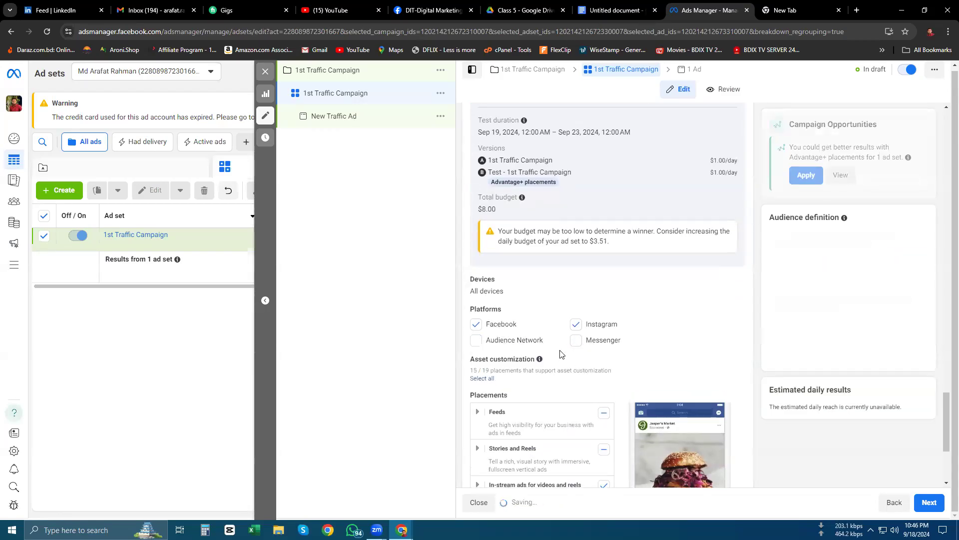
{"action": "left_click", "coordinate": [577, 328]}
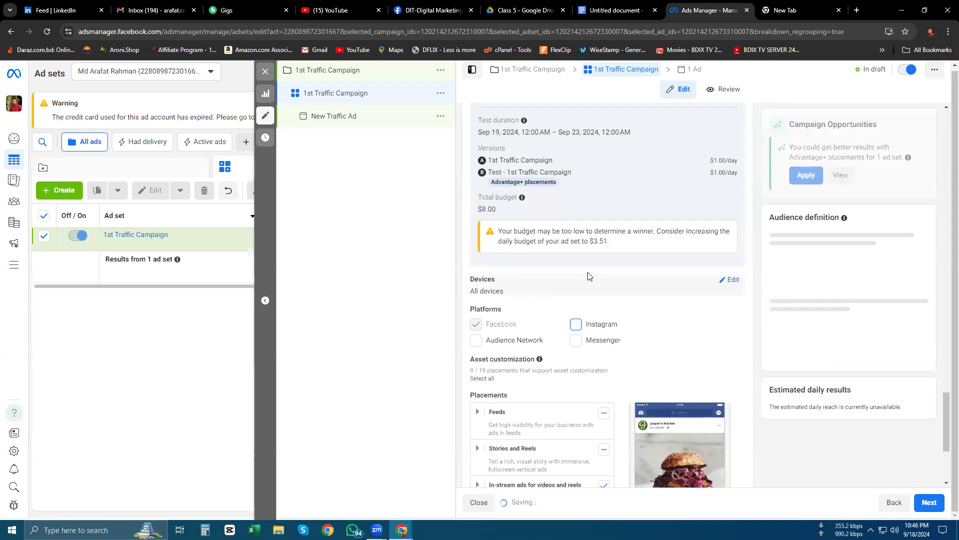
Review the device options, keeping All devices (recommended), and expand the Feeds placements to see its individual placements
{"action": "scroll", "coordinate": [589, 276], "scroll_direction": "down", "scroll_amount": 2}
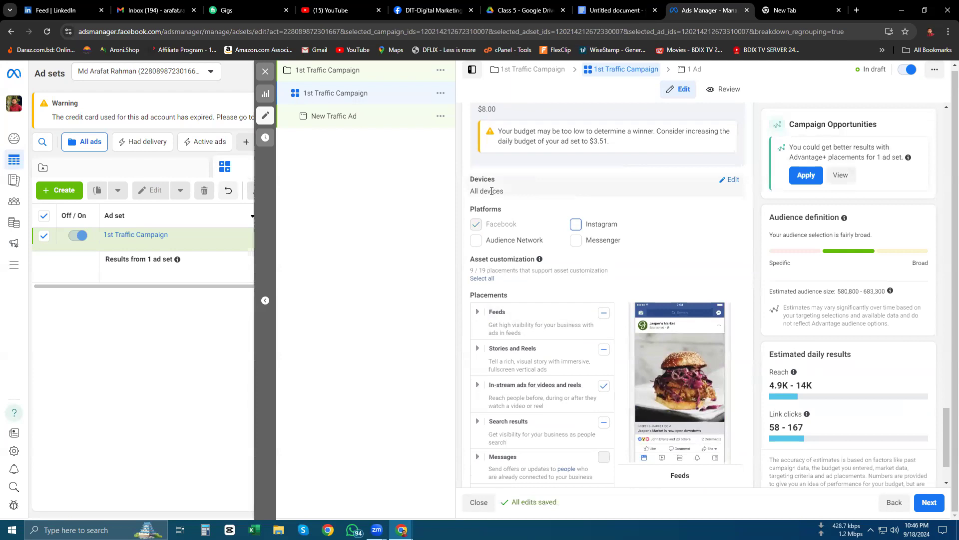
{"action": "left_click", "coordinate": [730, 181]}
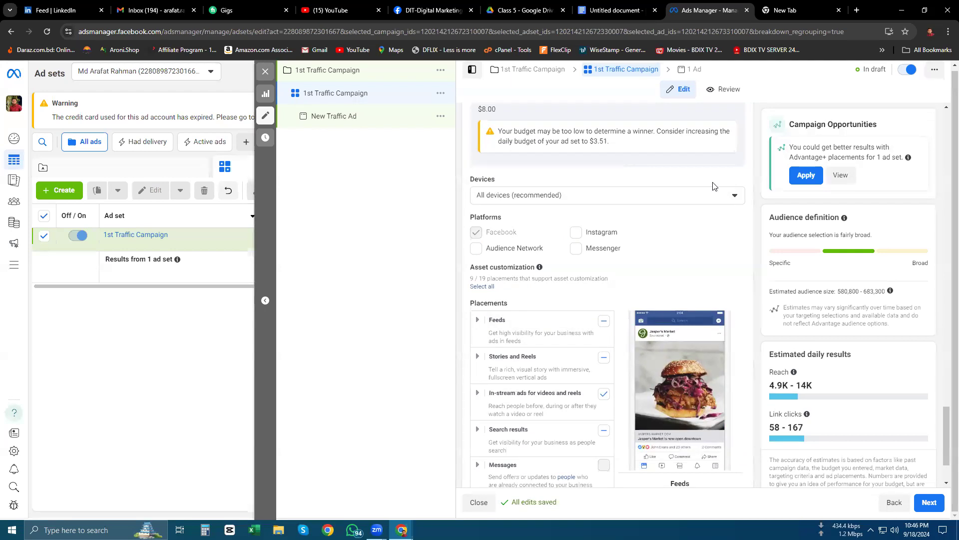
{"action": "left_click", "coordinate": [581, 197]}
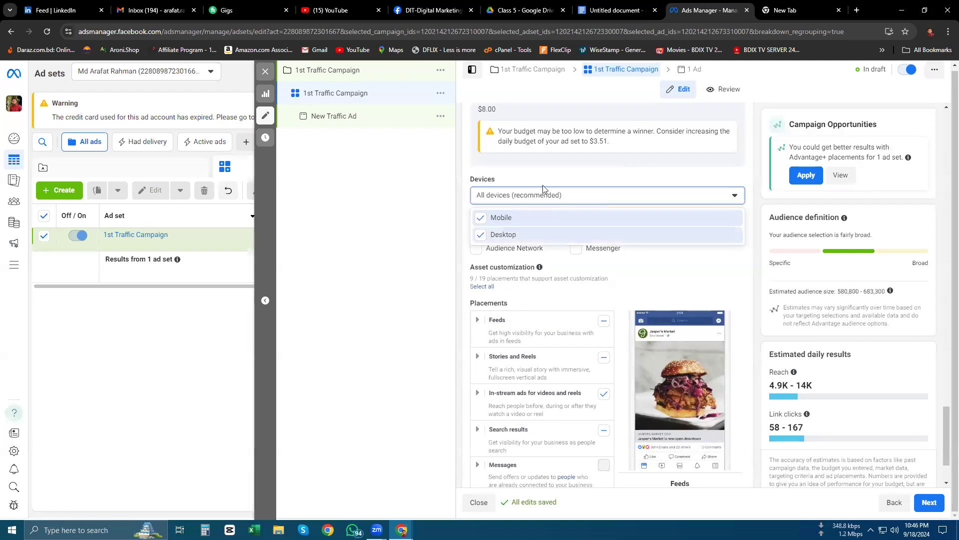
{"action": "left_click", "coordinate": [574, 166]}
{"action": "scroll", "coordinate": [578, 307], "scroll_direction": "down", "scroll_amount": 1}
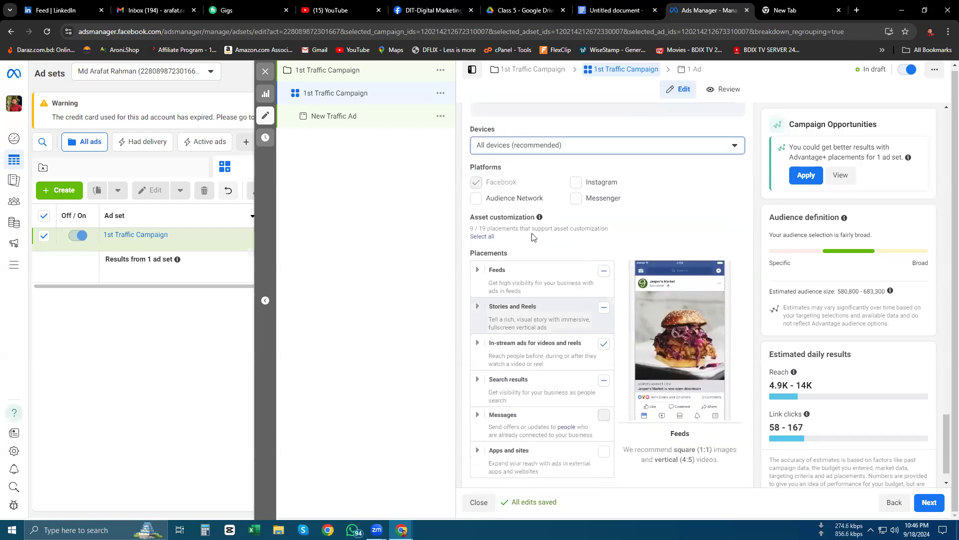
{"action": "left_click", "coordinate": [478, 270]}
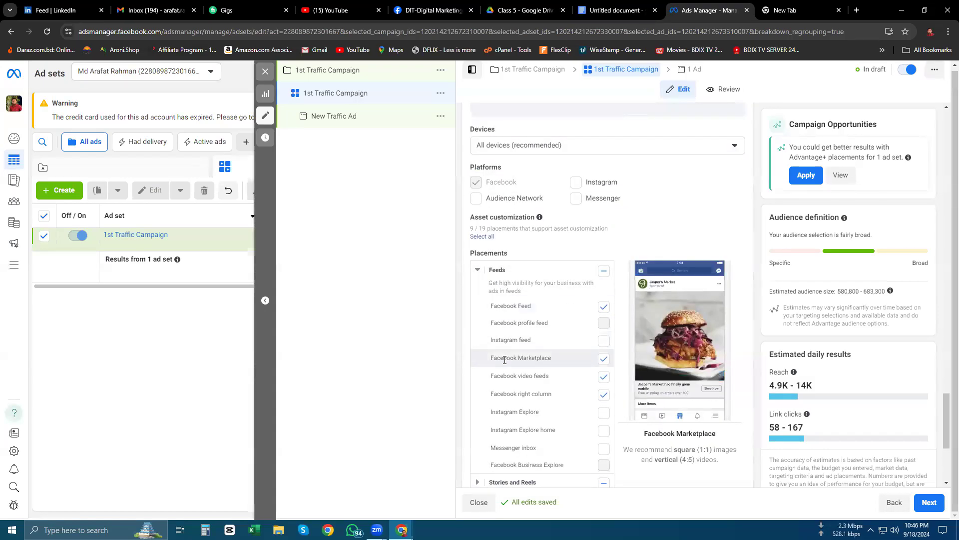
Exclude Facebook Marketplace from the Feeds placements and expand the remaining placement groups, from Stories and Reels down to Apps and sites
{"action": "left_click", "coordinate": [604, 359]}
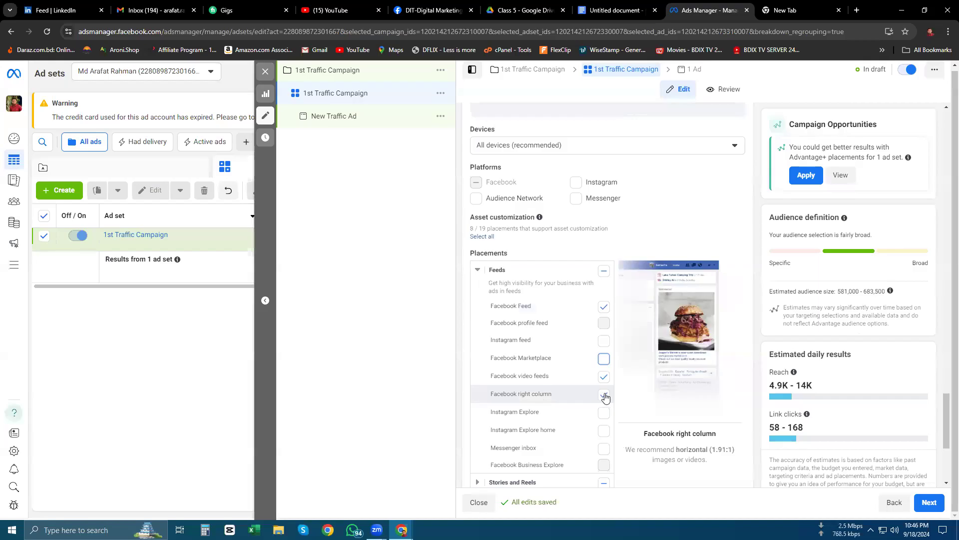
{"action": "scroll", "coordinate": [605, 397], "scroll_direction": "down", "scroll_amount": 2}
{"action": "left_click", "coordinate": [477, 382]}
{"action": "scroll", "coordinate": [500, 324], "scroll_direction": "down", "scroll_amount": 3}
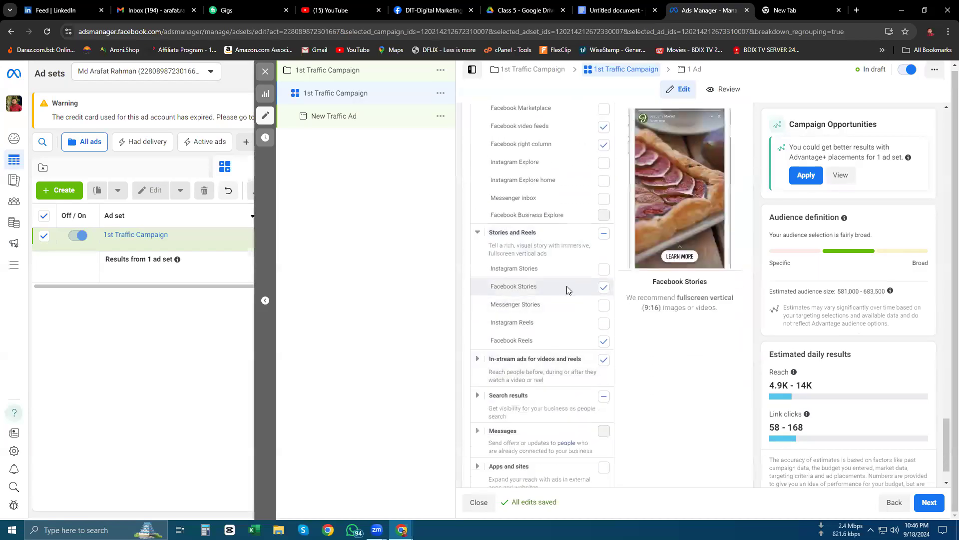
{"action": "left_click", "coordinate": [478, 359]}
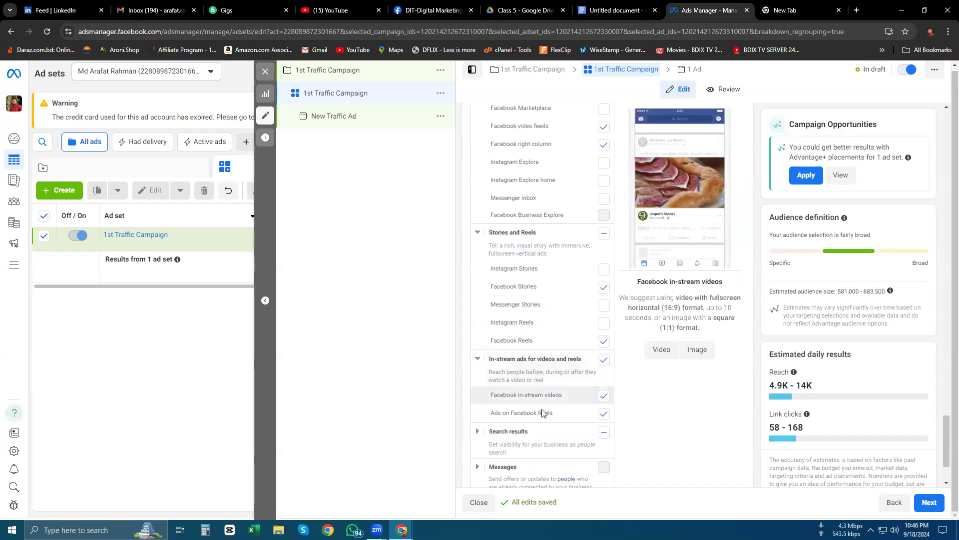
{"action": "scroll", "coordinate": [600, 410], "scroll_direction": "down", "scroll_amount": 3}
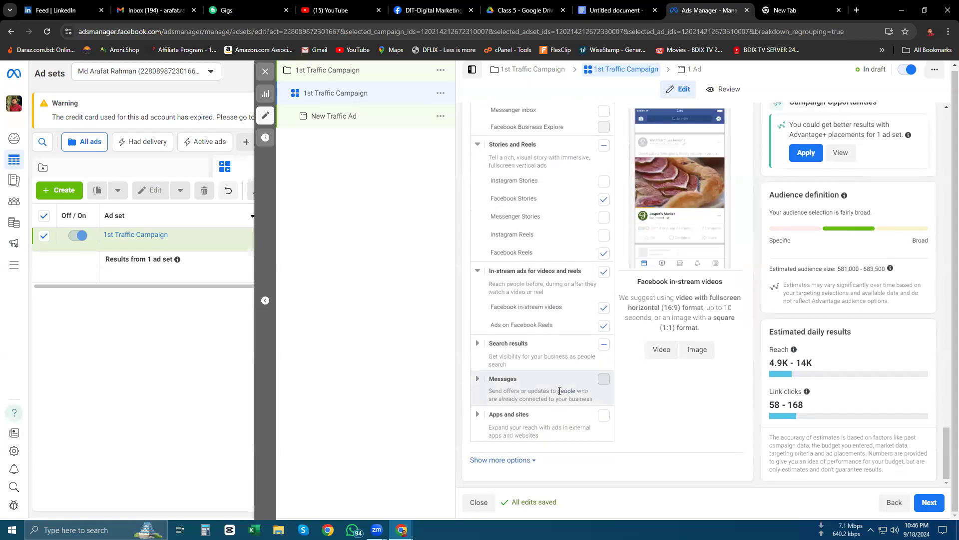
{"action": "left_click", "coordinate": [477, 345]}
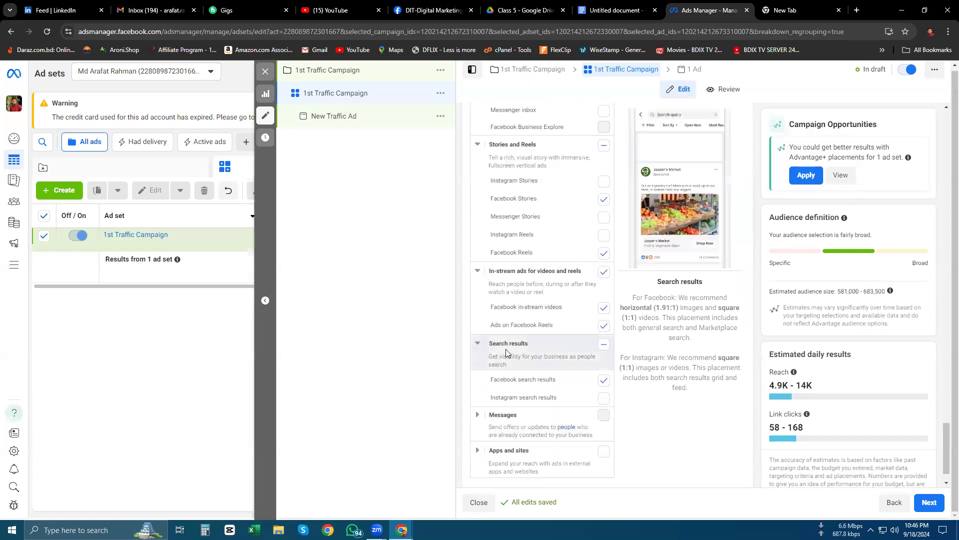
{"action": "scroll", "coordinate": [590, 390], "scroll_direction": "down", "scroll_amount": 2}
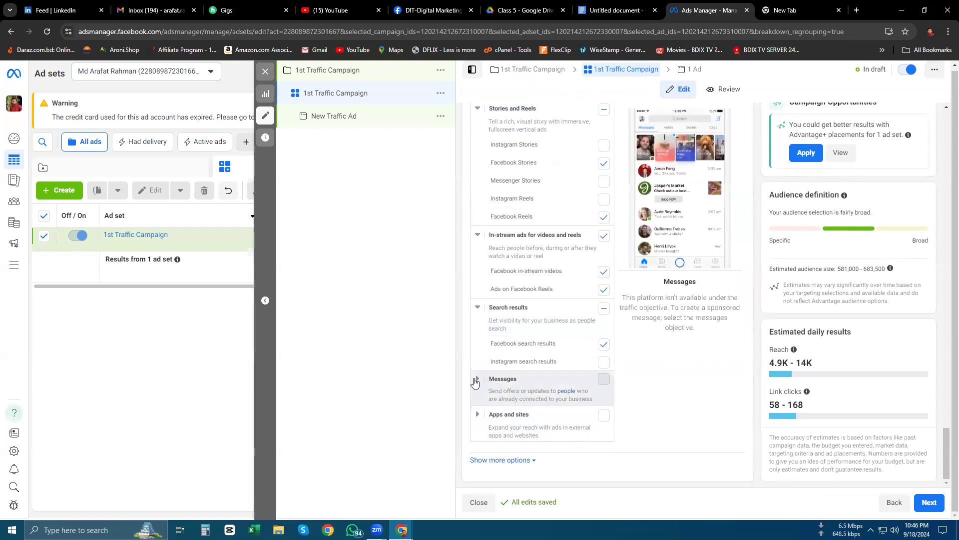
{"action": "left_click", "coordinate": [476, 379]}
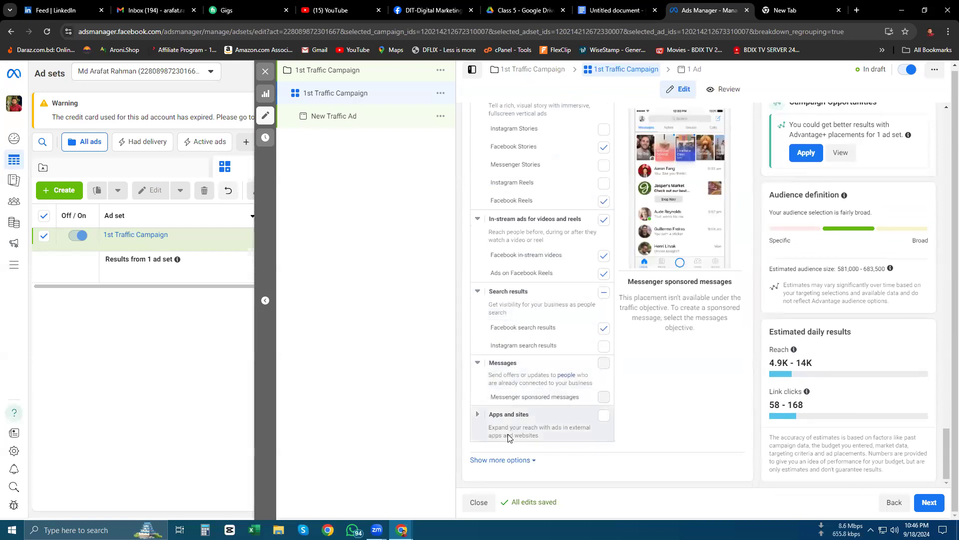
{"action": "left_click", "coordinate": [478, 414]}
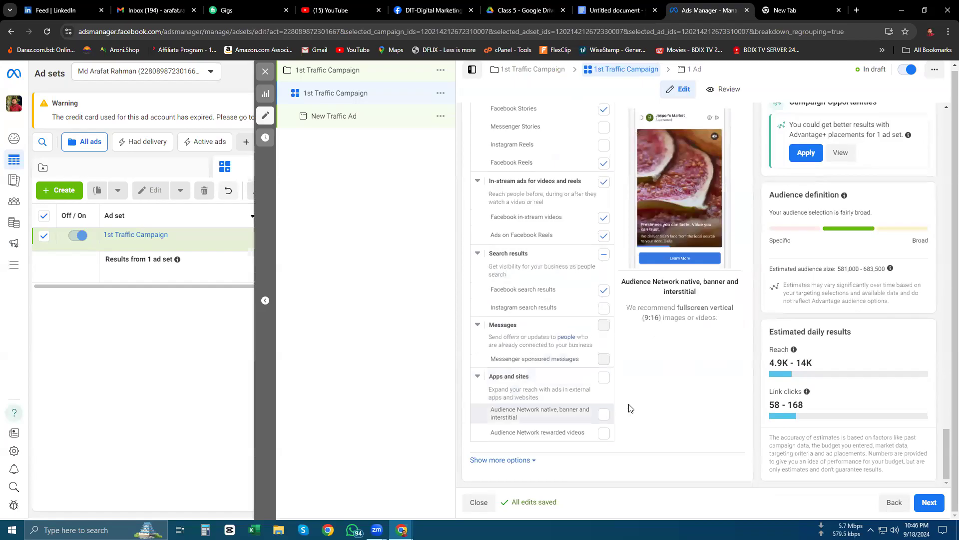
Review the ad set's placement, A/B test, audience, location and schedule settings
{"action": "scroll", "coordinate": [620, 330], "scroll_direction": "up", "scroll_amount": 5}
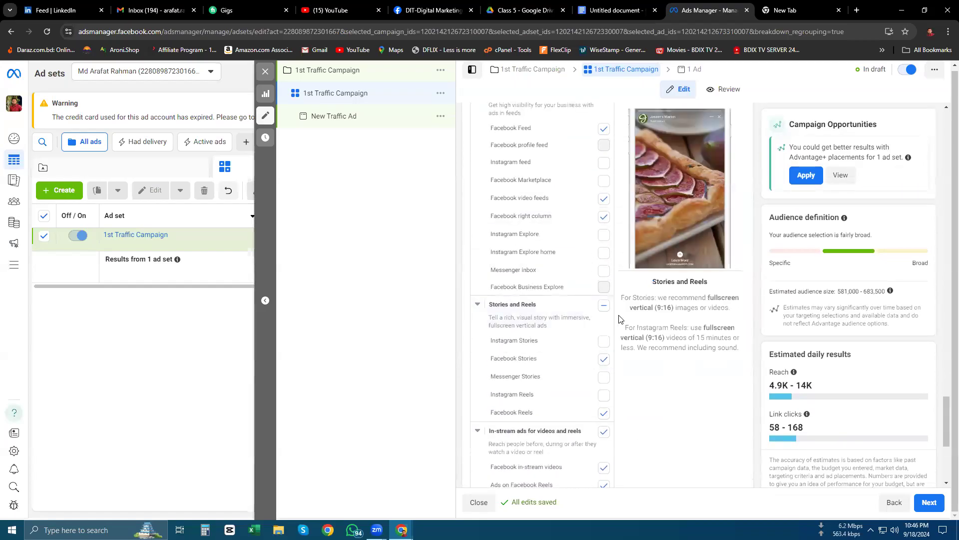
{"action": "scroll", "coordinate": [620, 319], "scroll_direction": "up", "scroll_amount": 10}
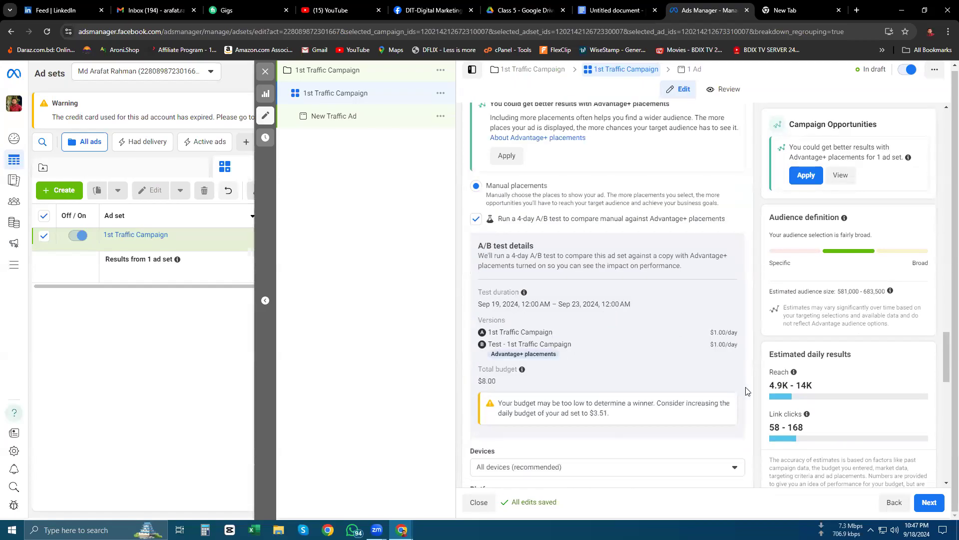
{"action": "scroll", "coordinate": [747, 391], "scroll_direction": "up", "scroll_amount": 10}
{"action": "scroll", "coordinate": [749, 332], "scroll_direction": "up", "scroll_amount": 4}
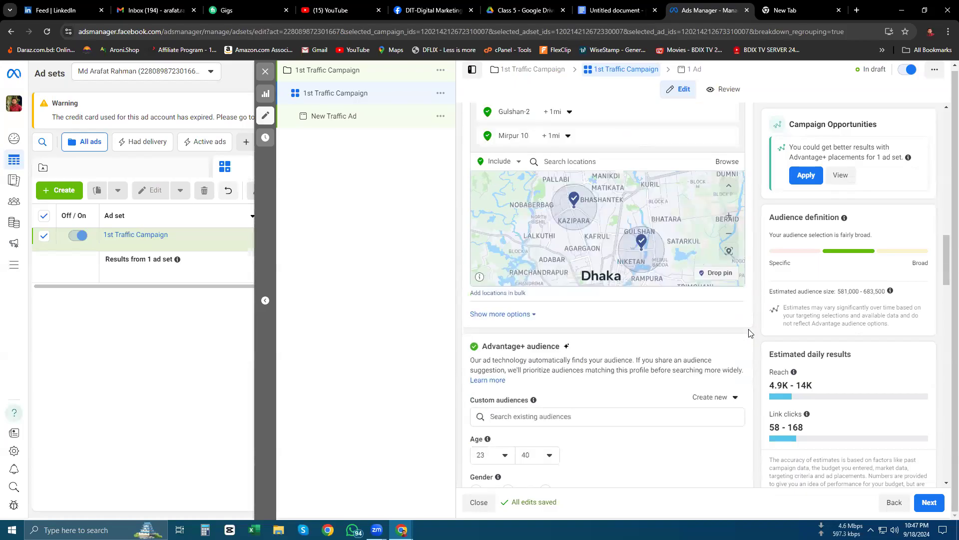
{"action": "scroll", "coordinate": [748, 332], "scroll_direction": "up", "scroll_amount": 5}
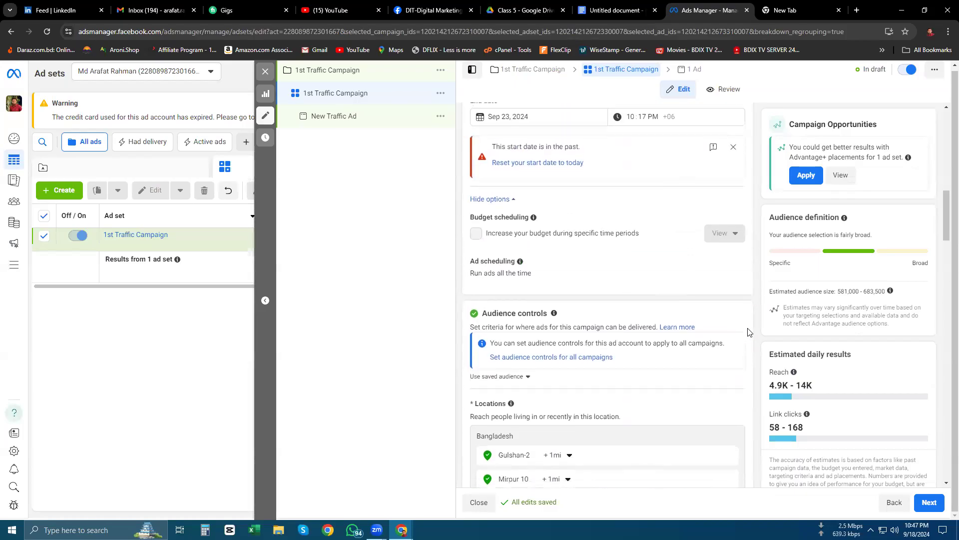
{"action": "scroll", "coordinate": [747, 332], "scroll_direction": "down", "scroll_amount": 12}
{"action": "scroll", "coordinate": [740, 355], "scroll_direction": "down", "scroll_amount": 10}
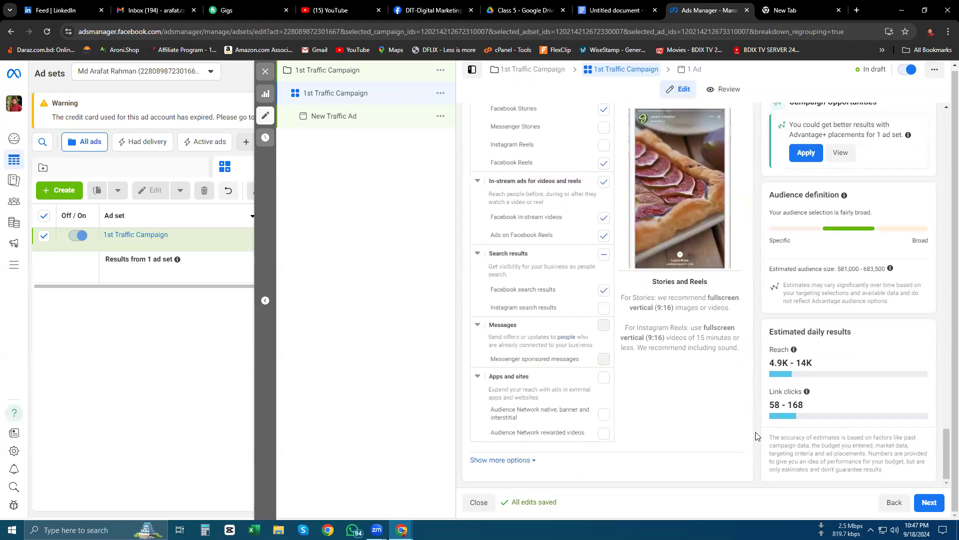
Continue to the ad level and rename the ad "1st Traffic Campaign"
{"action": "left_click", "coordinate": [941, 508]}
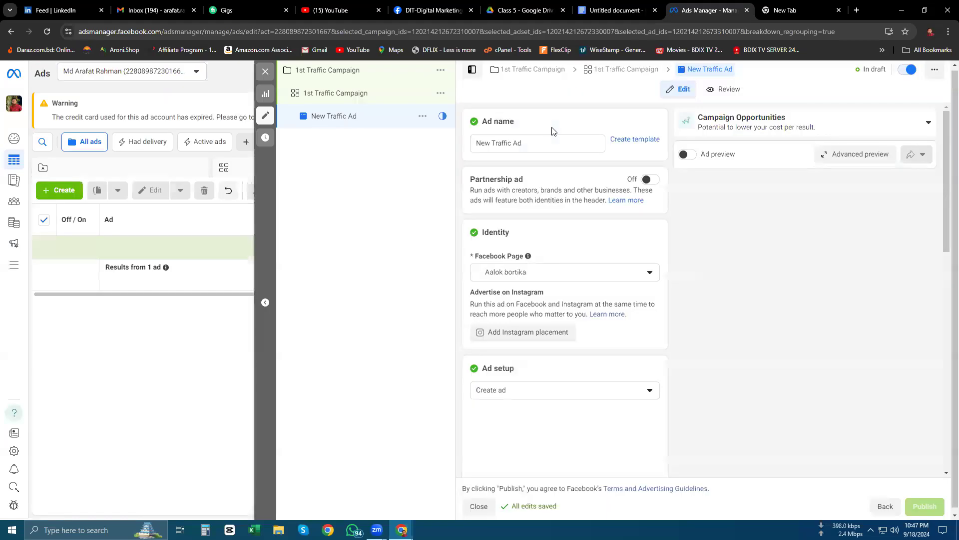
{"action": "left_click", "coordinate": [532, 147]}
{"action": "key", "text": "ctrl+a"}
{"action": "type", "text": "1st Traffic Campaign"}
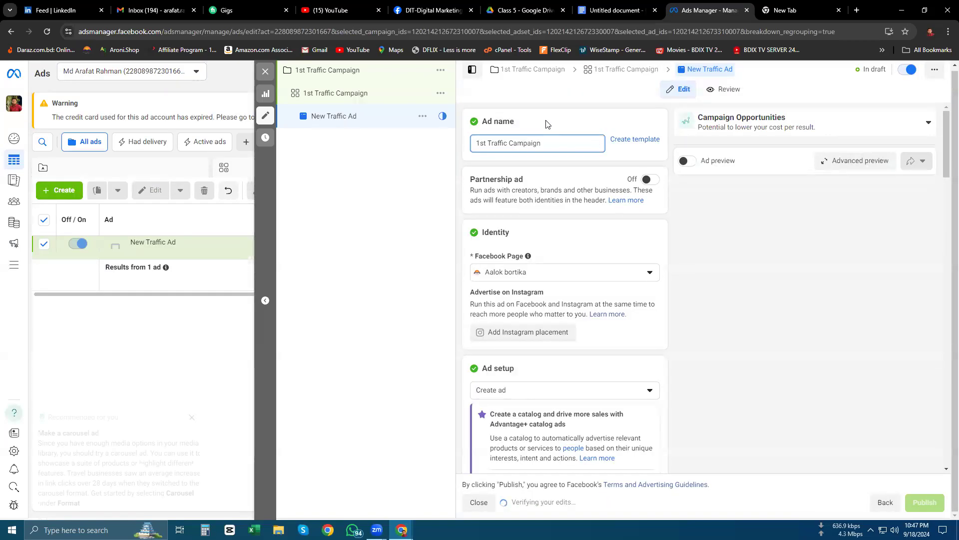
{"action": "left_click", "coordinate": [544, 120]}
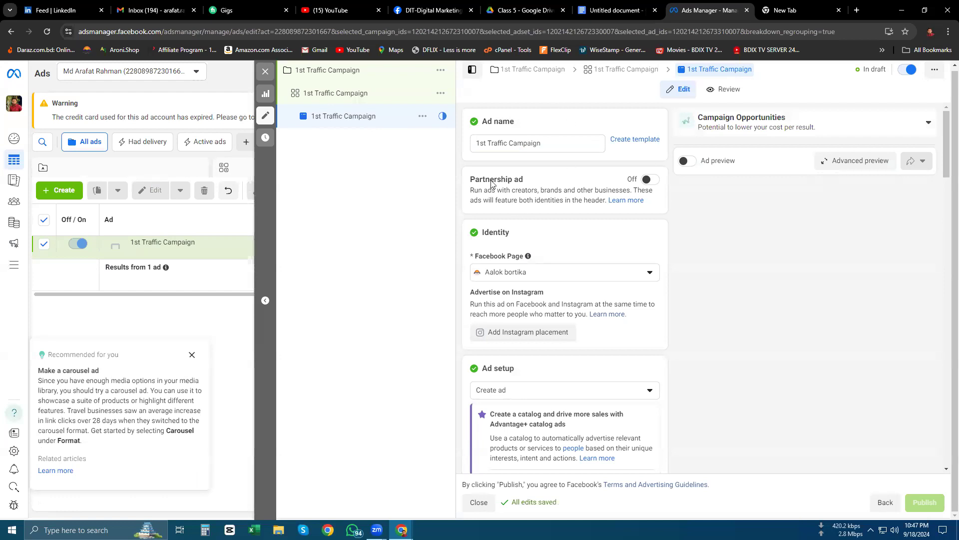
Look at the Facebook Page choices for the ad's identity, keeping the Aalok bortika Page
{"action": "scroll", "coordinate": [605, 232], "scroll_direction": "down", "scroll_amount": 1}
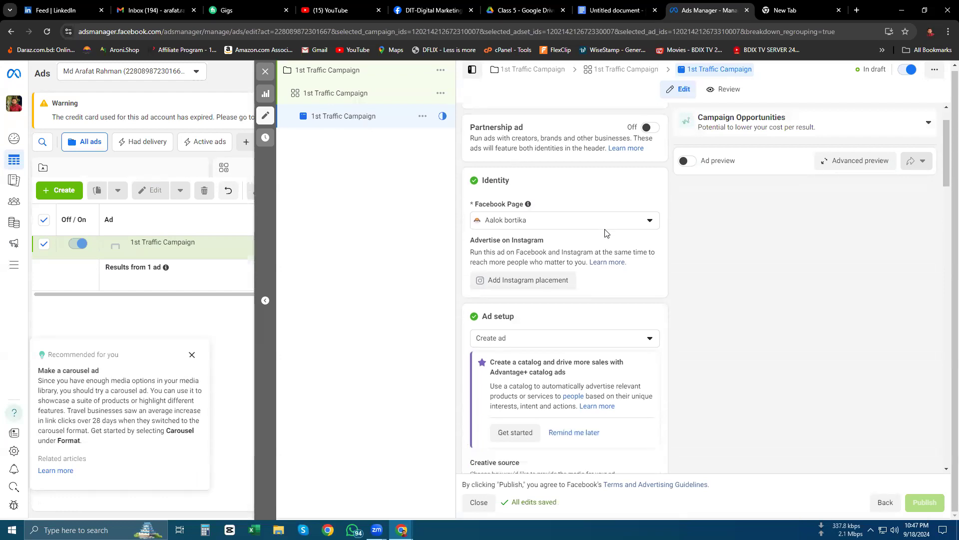
{"action": "scroll", "coordinate": [605, 232], "scroll_direction": "down", "scroll_amount": 1}
{"action": "left_click", "coordinate": [561, 171]}
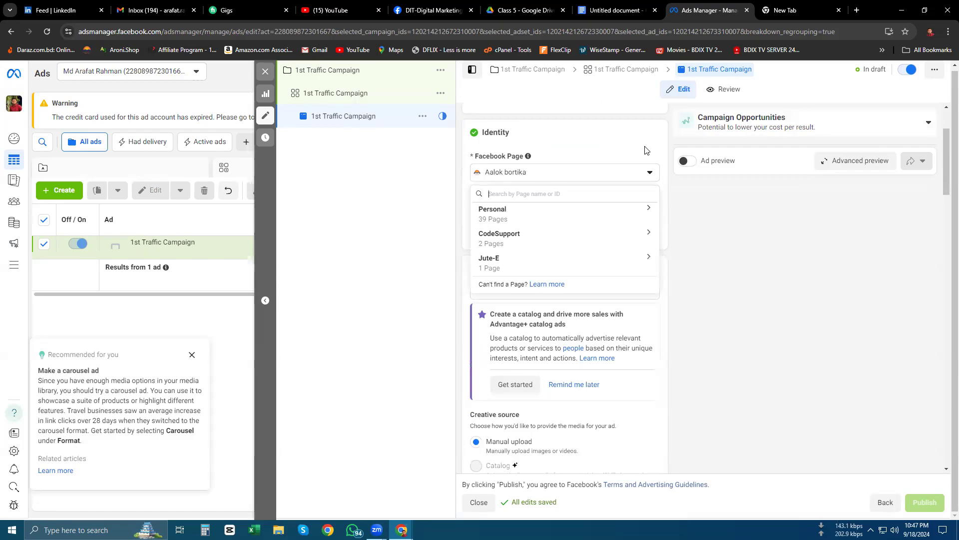
{"action": "left_click", "coordinate": [692, 214]}
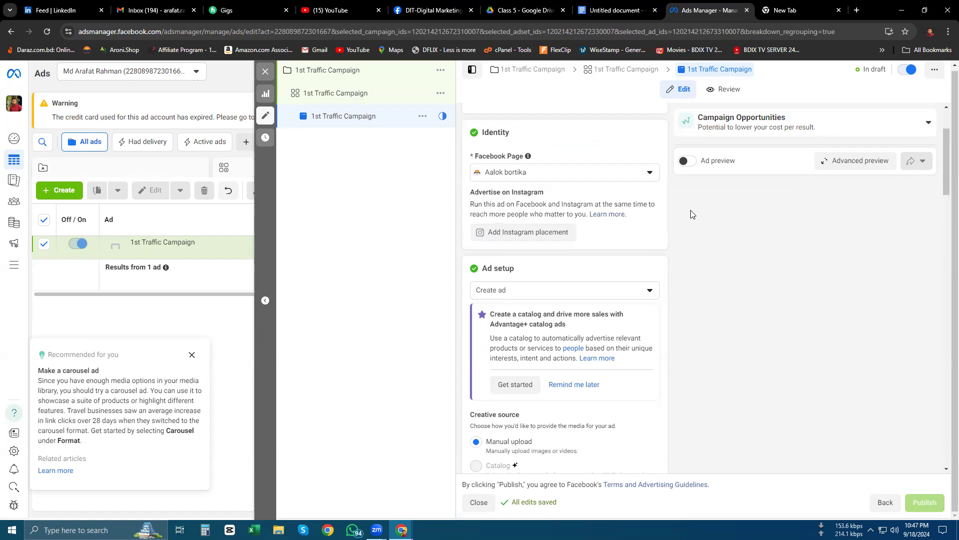
Try the "Use existing post" ad setup, and return the setup to "Create ad"
{"action": "scroll", "coordinate": [629, 213], "scroll_direction": "down", "scroll_amount": 2}
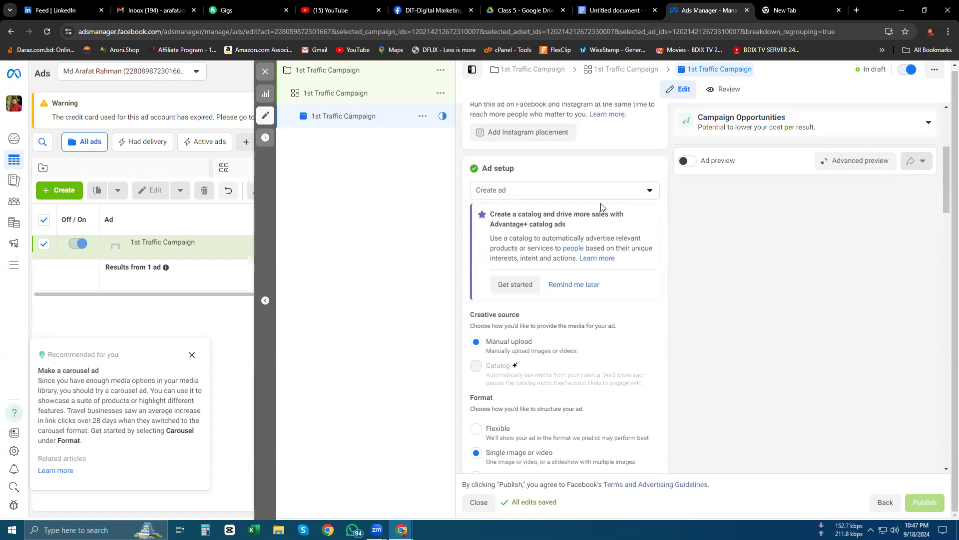
{"action": "left_click", "coordinate": [522, 191]}
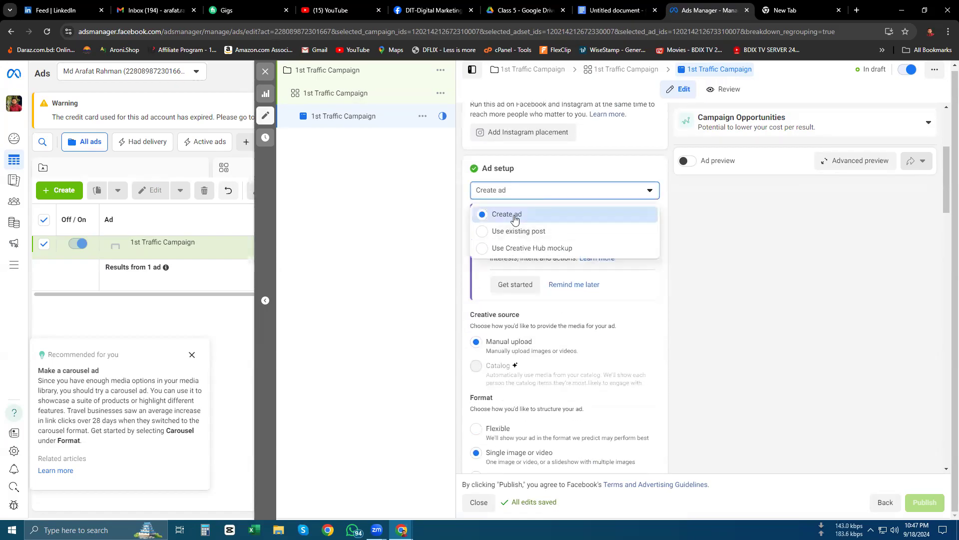
{"action": "left_click", "coordinate": [544, 233]}
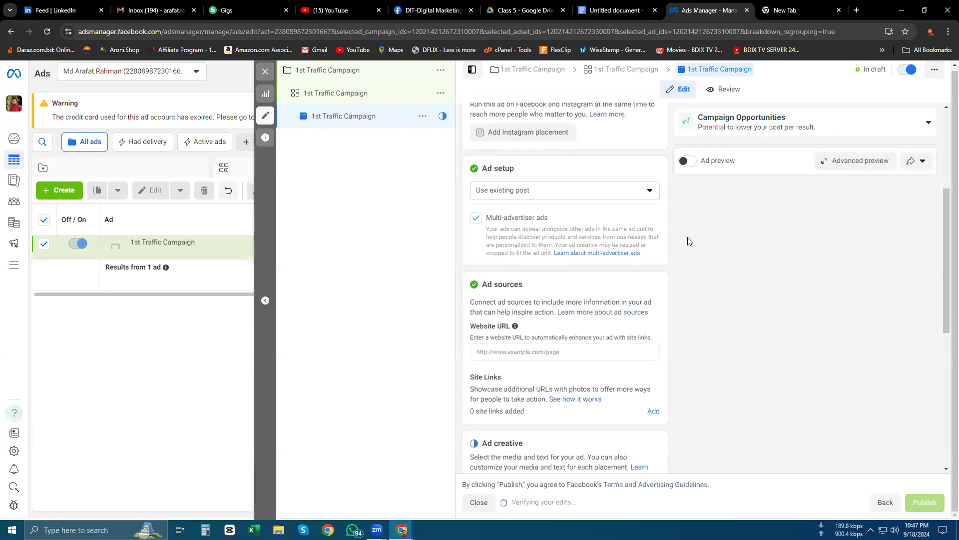
{"action": "left_click", "coordinate": [531, 195]}
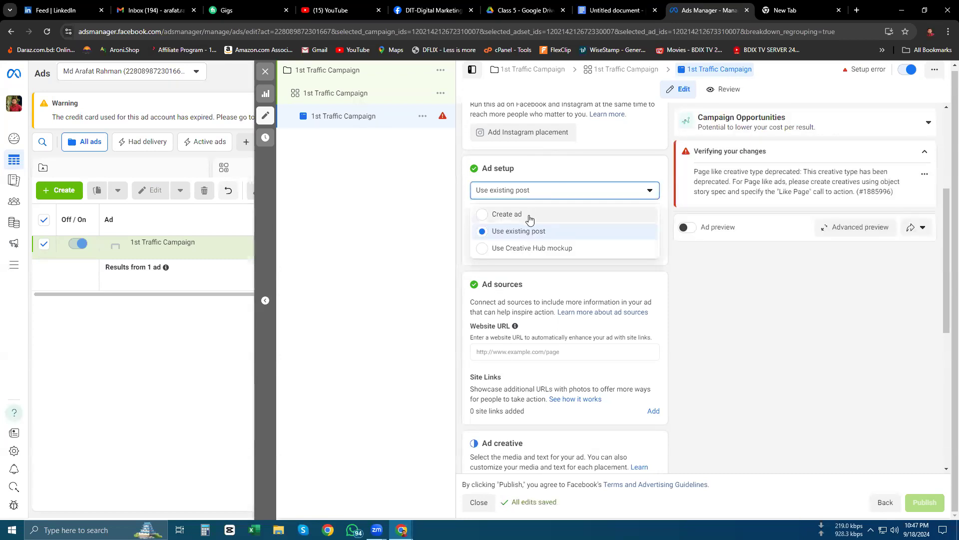
{"action": "left_click", "coordinate": [530, 215]}
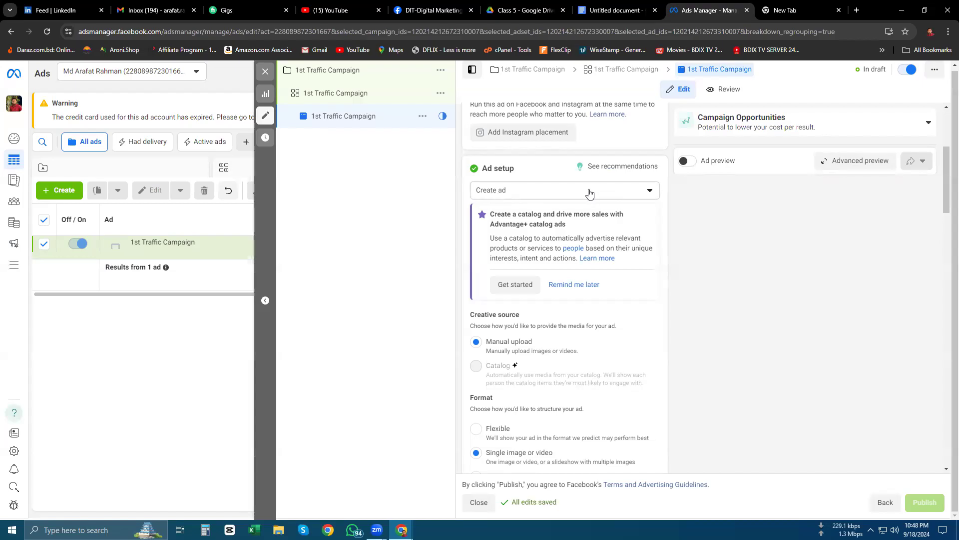
Try the Flexible ad format, and return the format to "Single image or video"
{"action": "scroll", "coordinate": [666, 330], "scroll_direction": "down", "scroll_amount": 2}
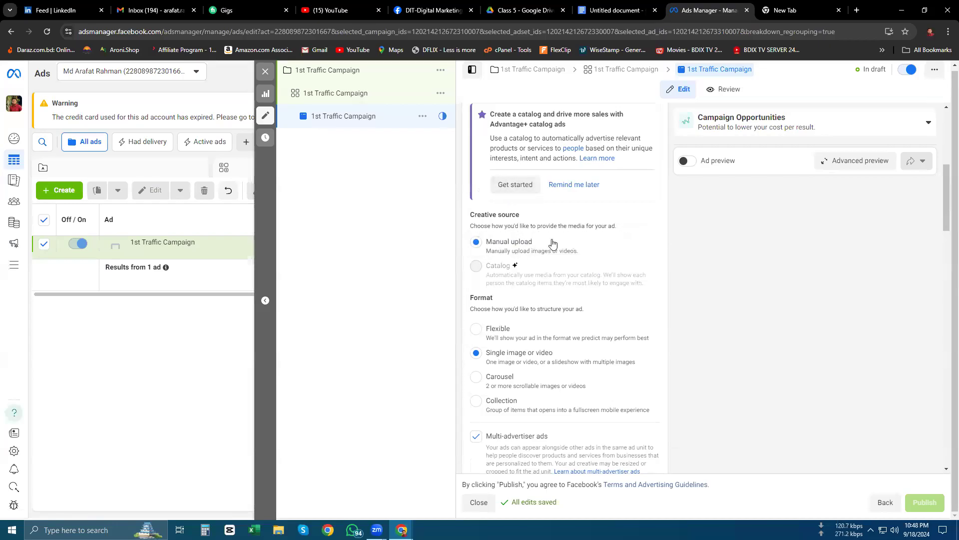
{"action": "scroll", "coordinate": [600, 285], "scroll_direction": "down", "scroll_amount": 2}
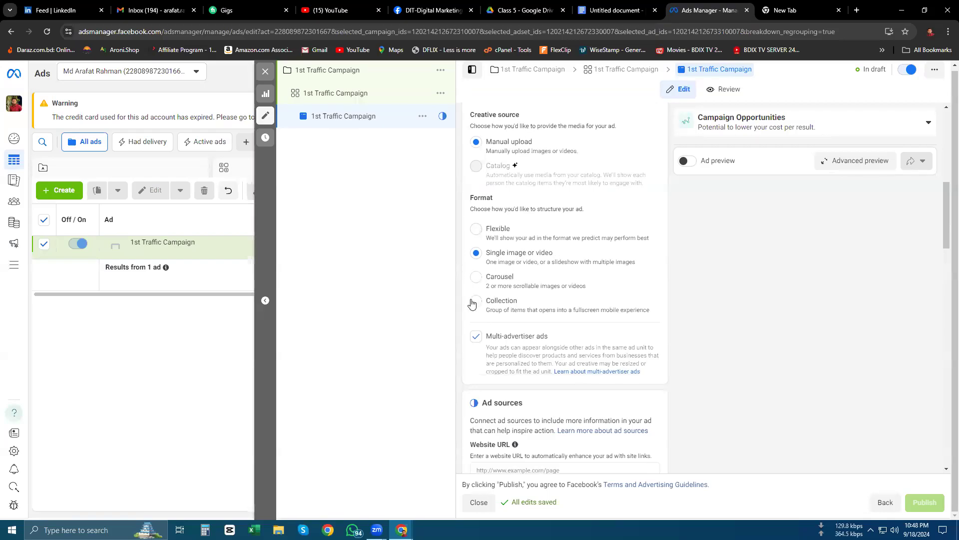
{"action": "left_click", "coordinate": [489, 231]}
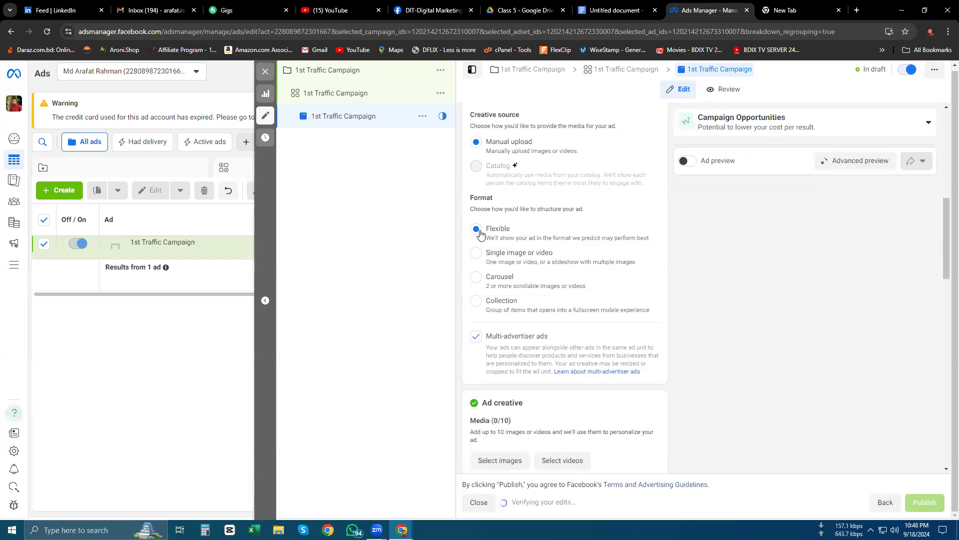
{"action": "left_click", "coordinate": [495, 256]}
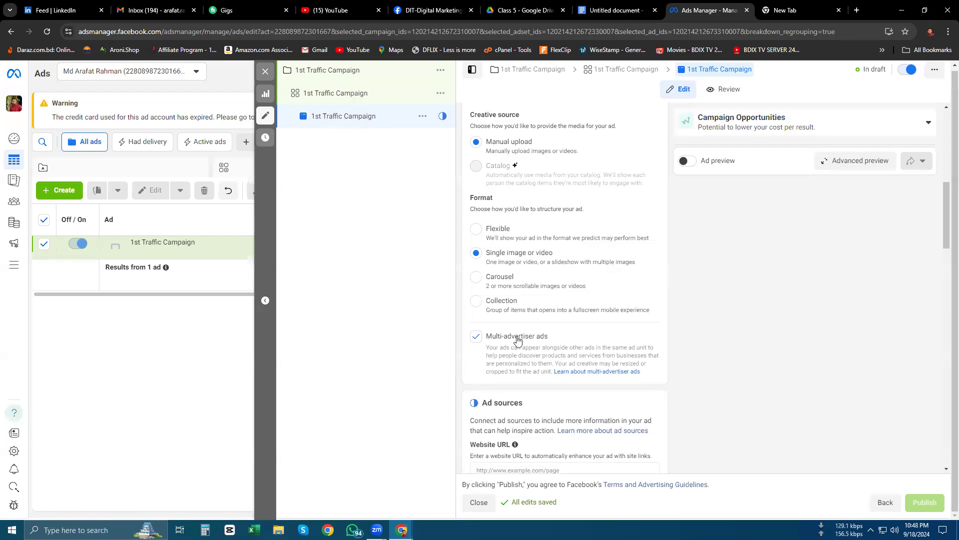
{"action": "scroll", "coordinate": [657, 330], "scroll_direction": "down", "scroll_amount": 3}
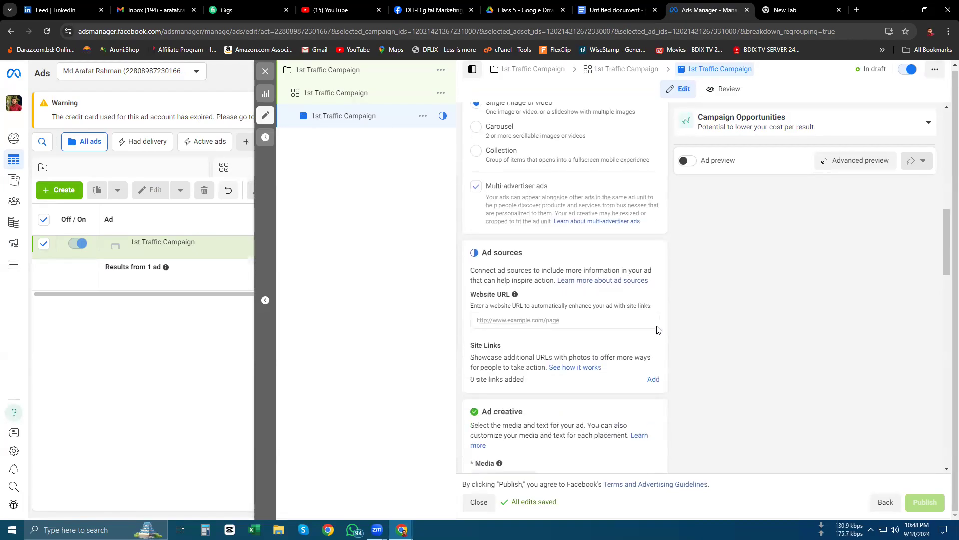
{"action": "left_click", "coordinate": [515, 321]}
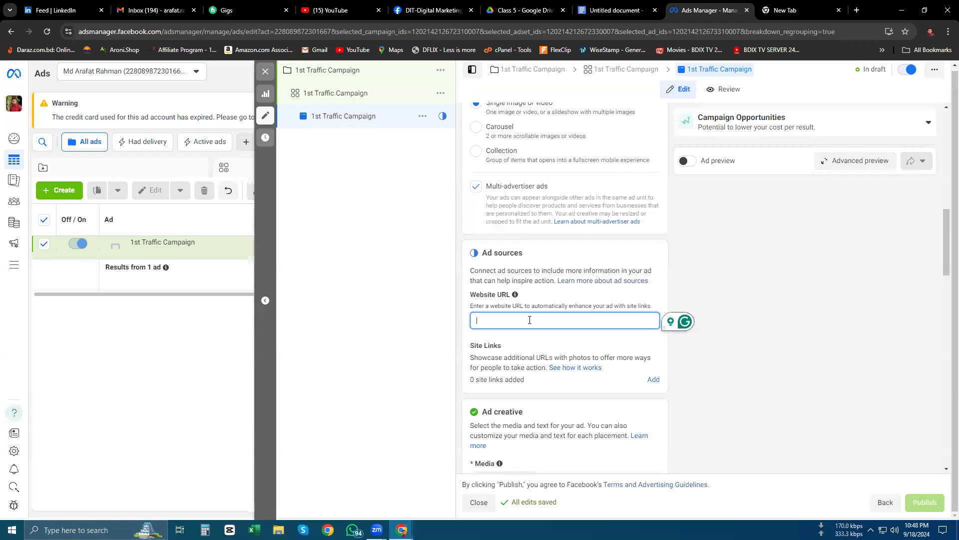
{"action": "left_click", "coordinate": [808, 5]}
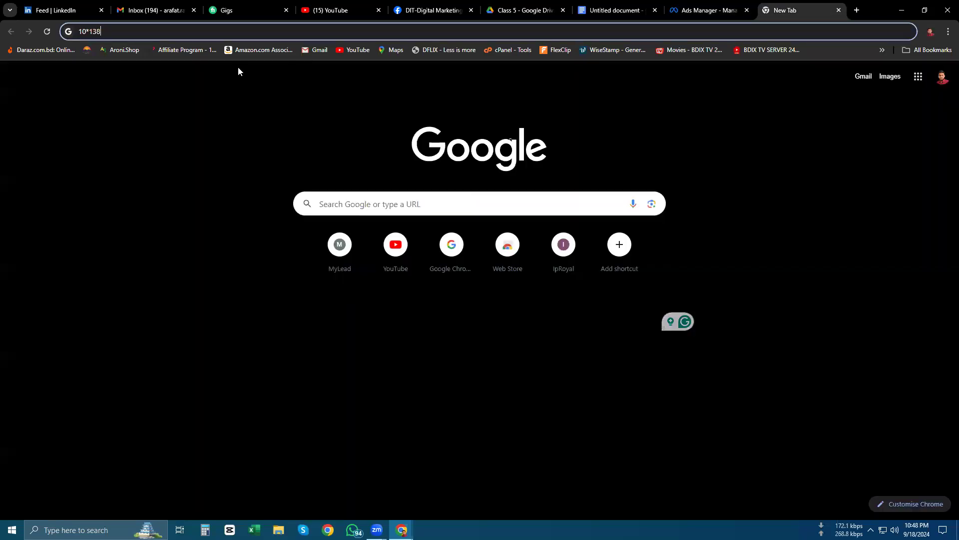
{"action": "left_click", "coordinate": [221, 29]}
{"action": "type", "text": "codesupport.co"}
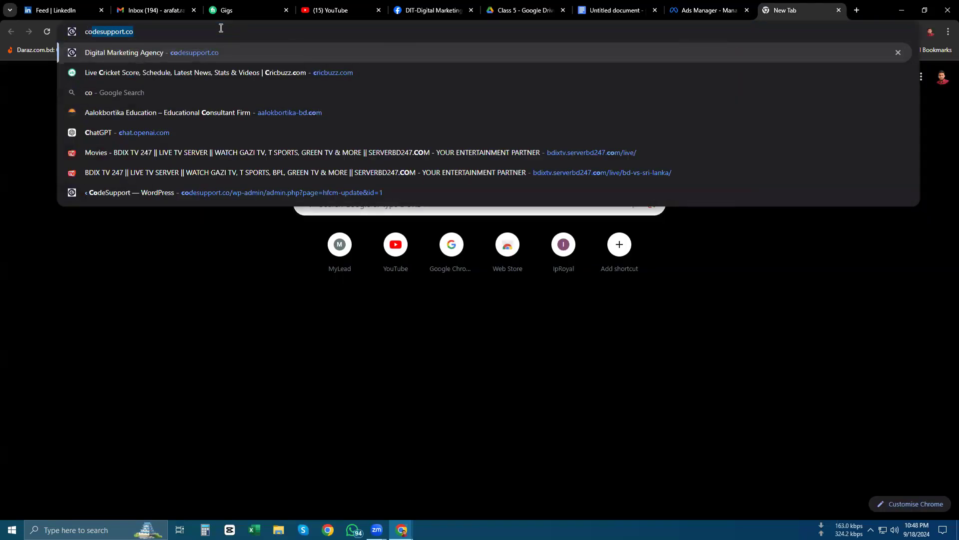
{"action": "key", "text": "Return"}
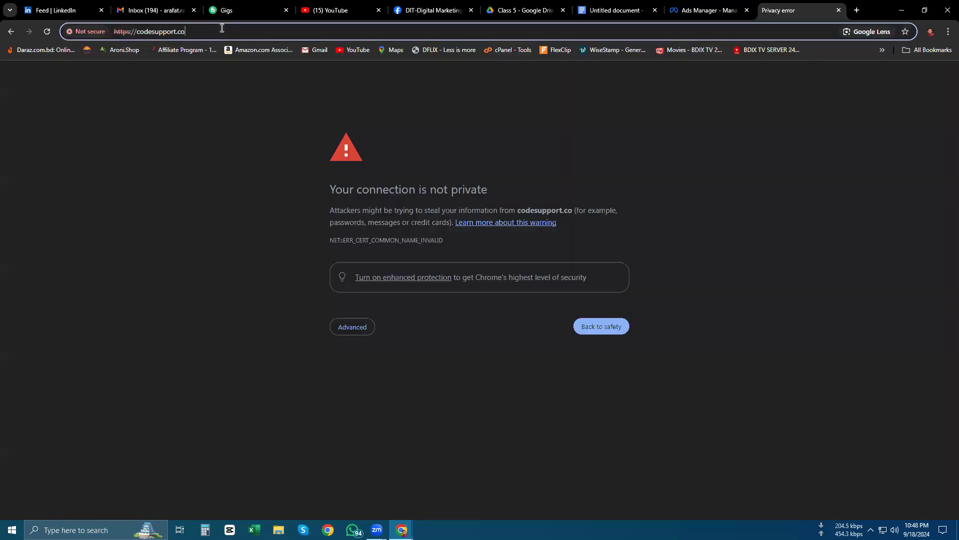
{"action": "left_click", "coordinate": [272, 31]}
{"action": "key", "text": "ctrl+c"}
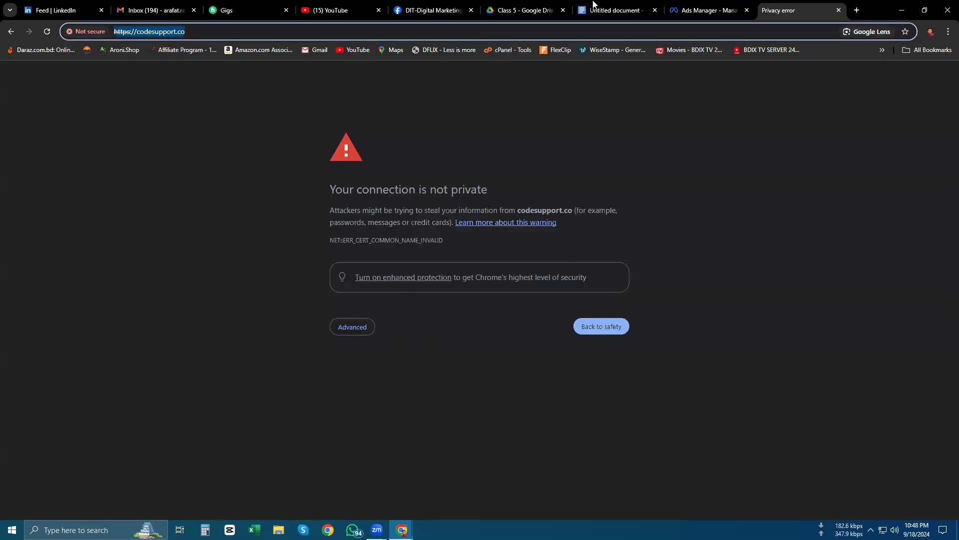
{"action": "left_click", "coordinate": [707, 10]}
{"action": "key", "text": "ctrl+v"}
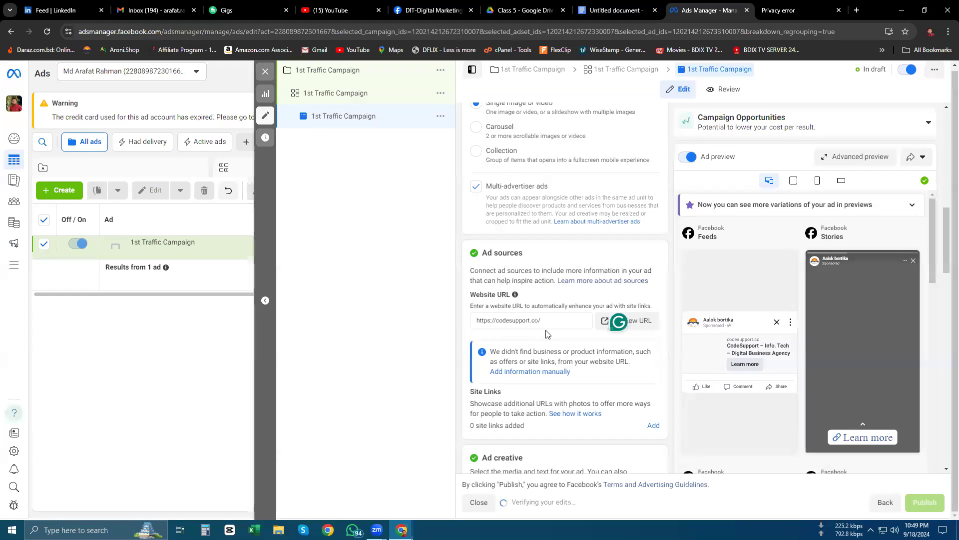
{"action": "left_click", "coordinate": [858, 9]}
{"action": "type", "text": "aal"}
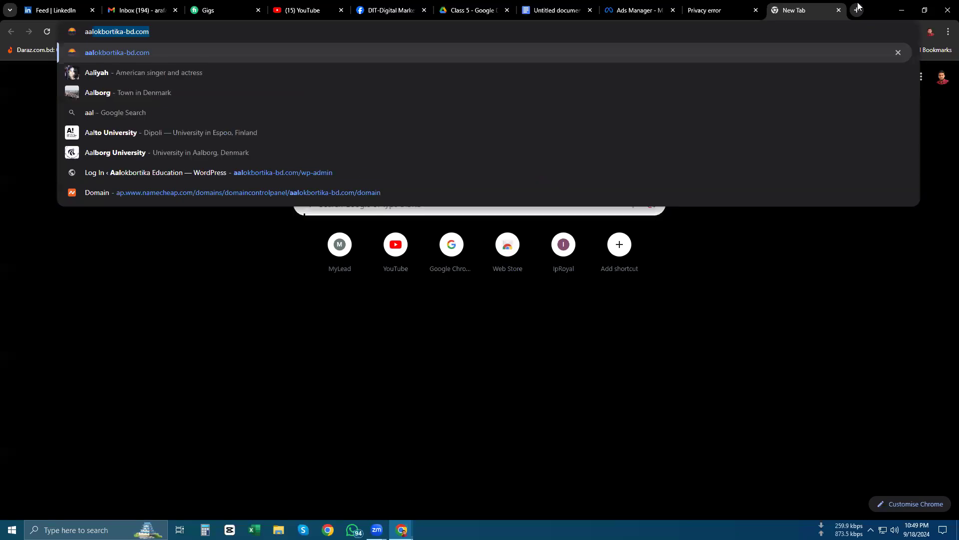
{"action": "key", "text": "Return"}
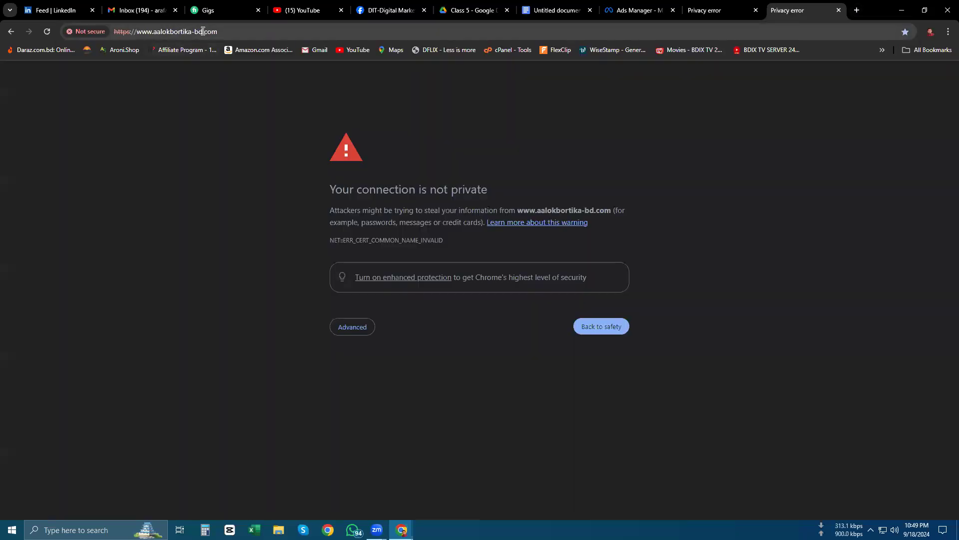
{"action": "left_click", "coordinate": [262, 29]}
{"action": "key", "text": "ctrl+c"}
{"action": "left_click", "coordinate": [628, 6]}
{"action": "left_click", "coordinate": [549, 320]}
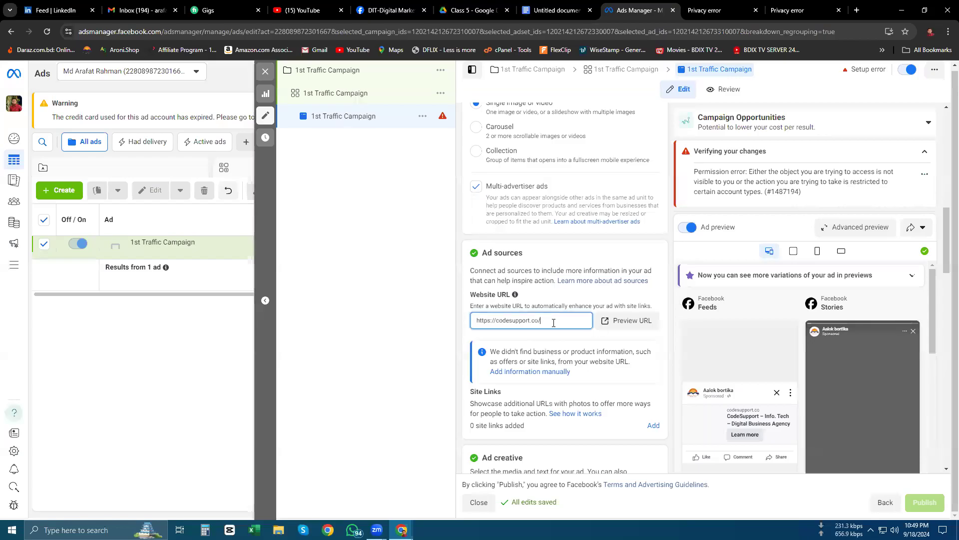
{"action": "key", "text": "ctrl+a"}
{"action": "key", "text": "ctrl+v"}
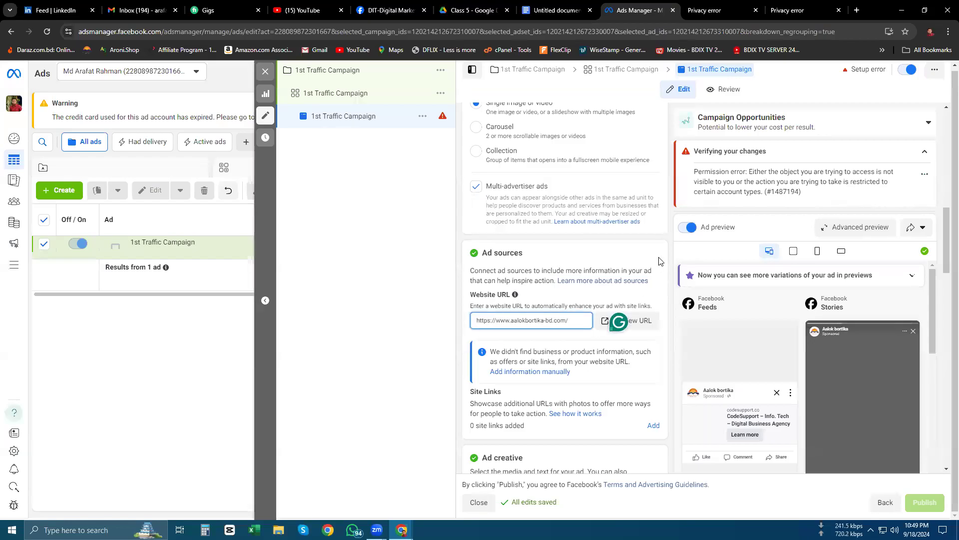
{"action": "left_click", "coordinate": [661, 262]}
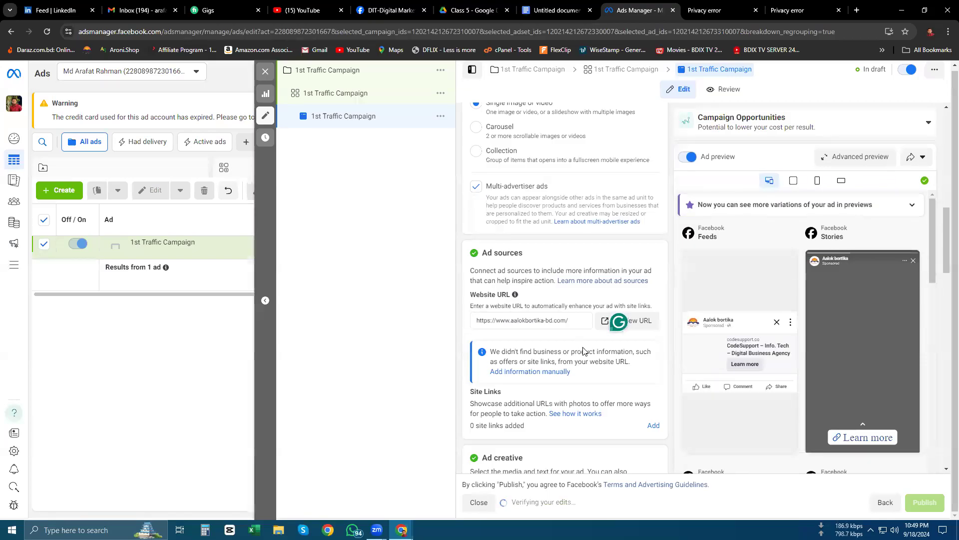
Start adding an image to the ad creative's media, bringing up the account images
{"action": "scroll", "coordinate": [583, 351], "scroll_direction": "down", "scroll_amount": 4}
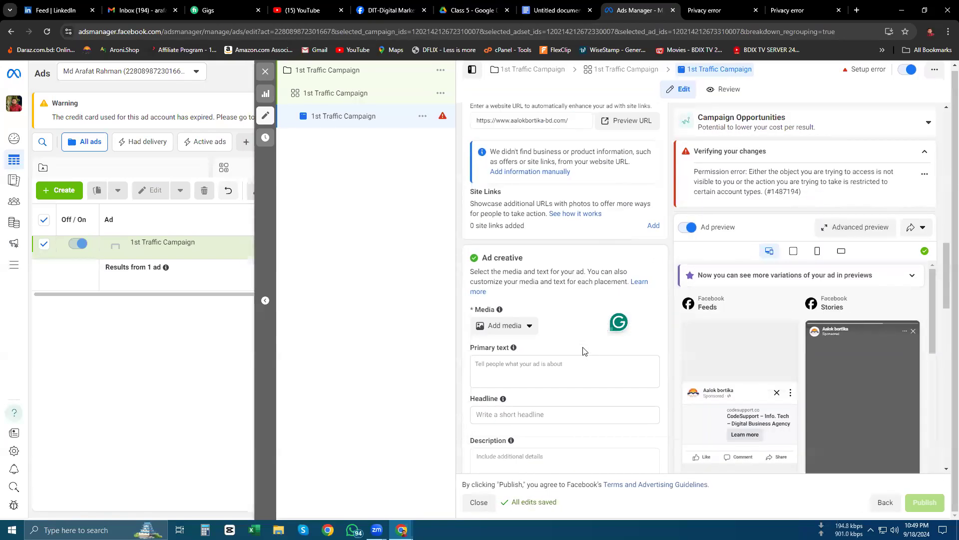
{"action": "left_click", "coordinate": [509, 331]}
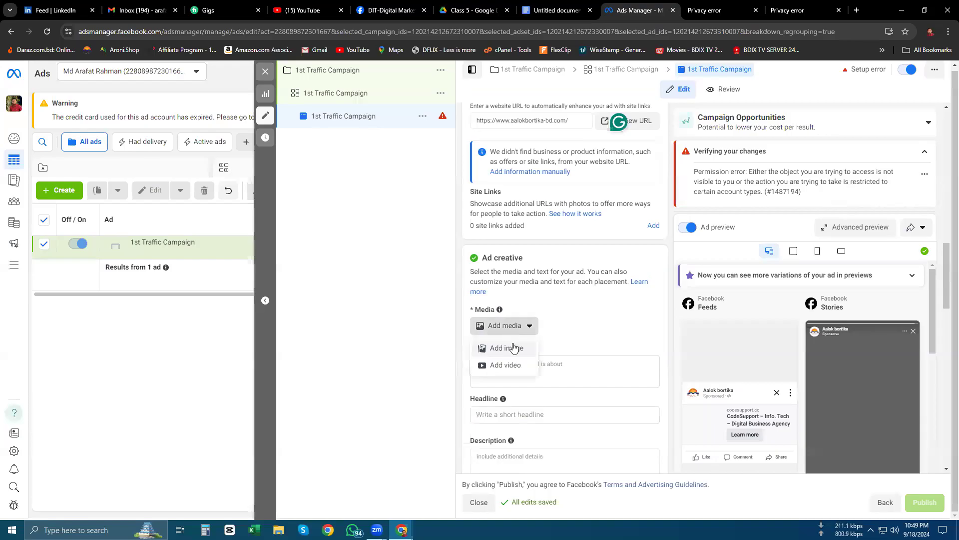
{"action": "left_click", "coordinate": [514, 345]}
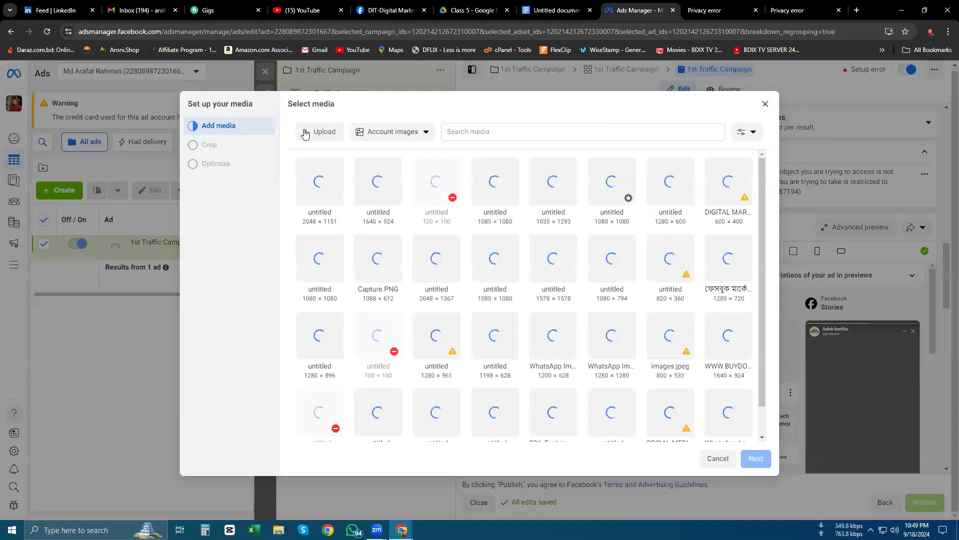
{"action": "key", "text": "Print"}
{"action": "left_click_drag", "start_coordinate": [283, 108], "coordinate": [391, 158]}
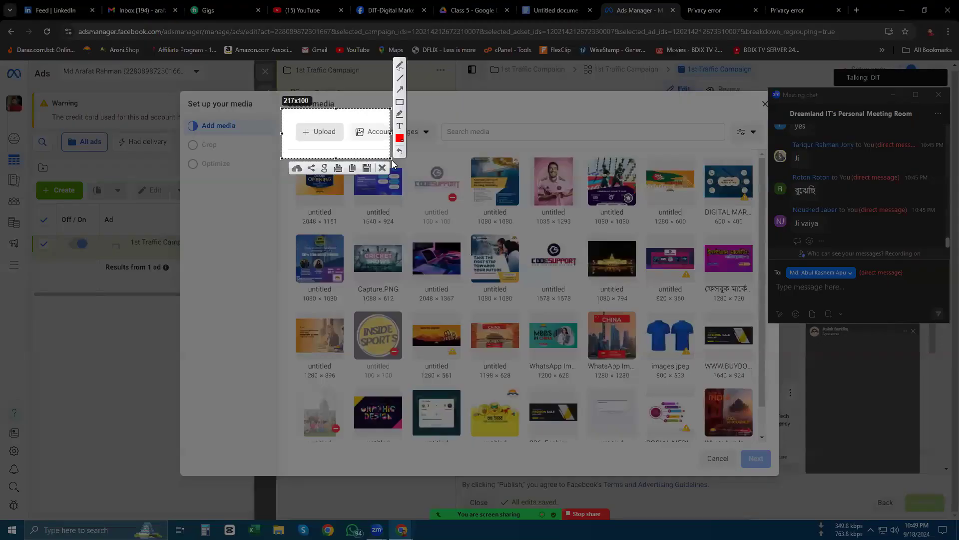
{"action": "left_click_drag", "start_coordinate": [295, 120], "coordinate": [352, 148]}
{"action": "left_click", "coordinate": [383, 168]}
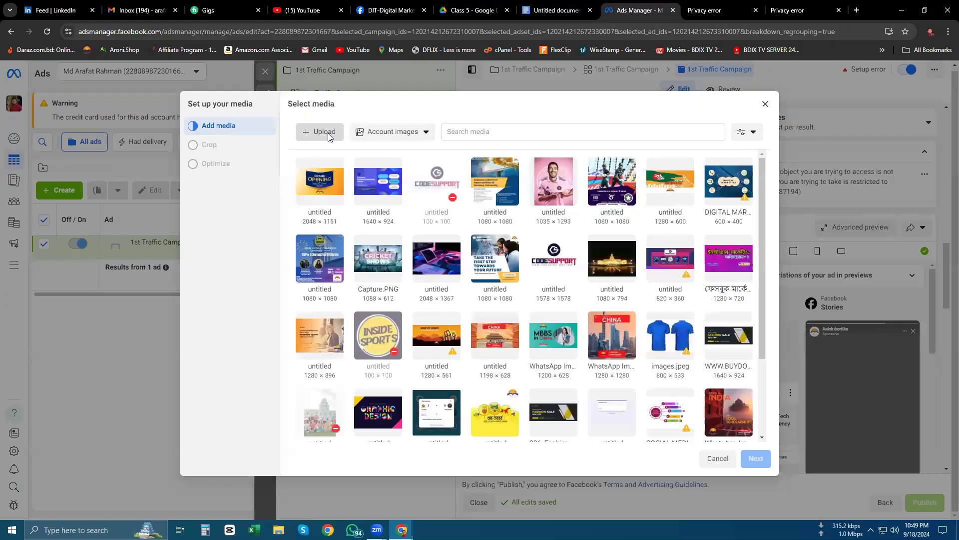
{"action": "left_click", "coordinate": [328, 132]}
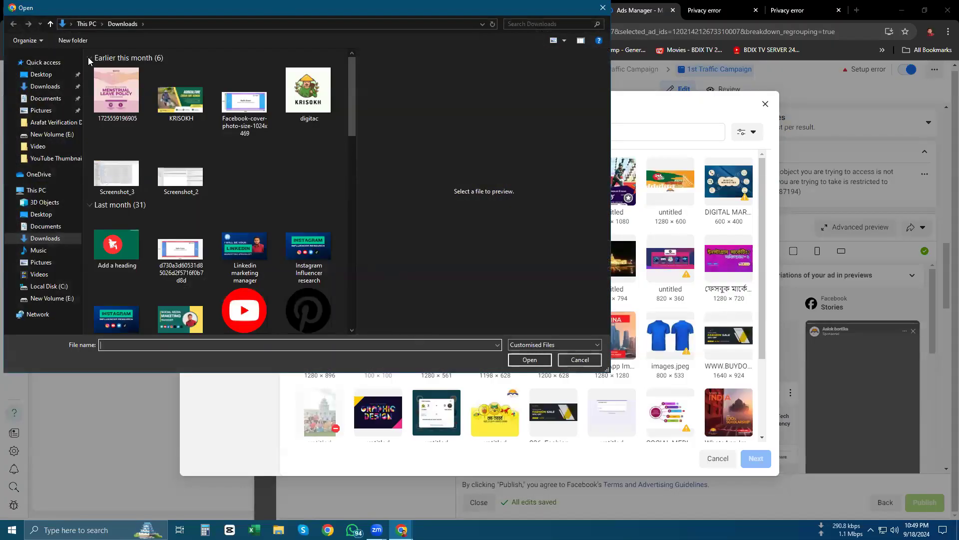
{"action": "left_click", "coordinate": [580, 360]}
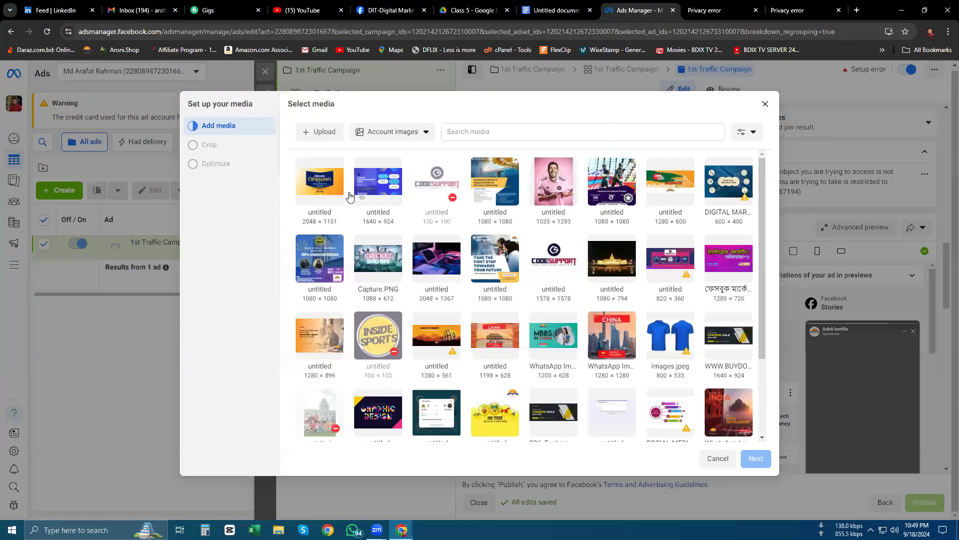
Use the 2048 × 1151 Grand Opening account image with the suggested crops and enhancements allowed, and dismiss the cost-per-result notice
{"action": "left_click", "coordinate": [333, 194]}
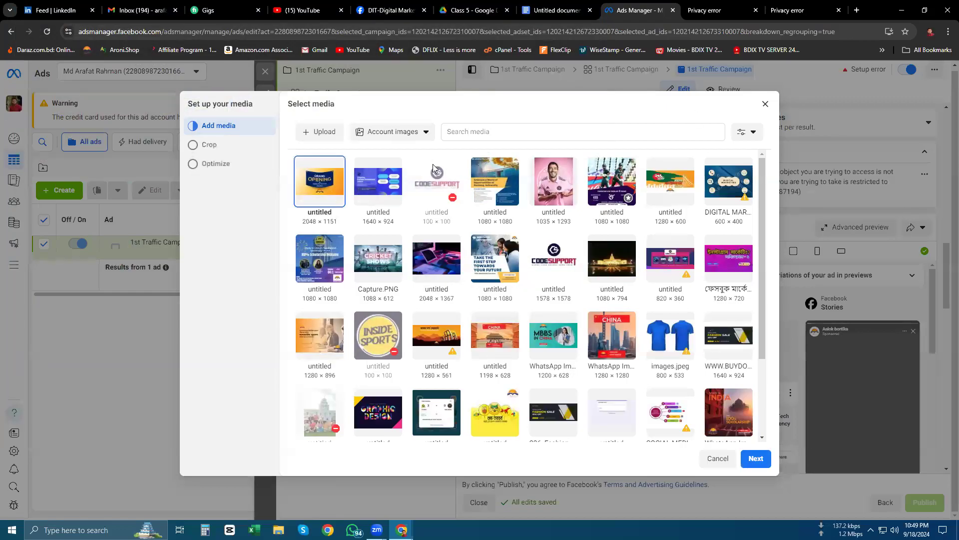
{"action": "left_click", "coordinate": [756, 458]}
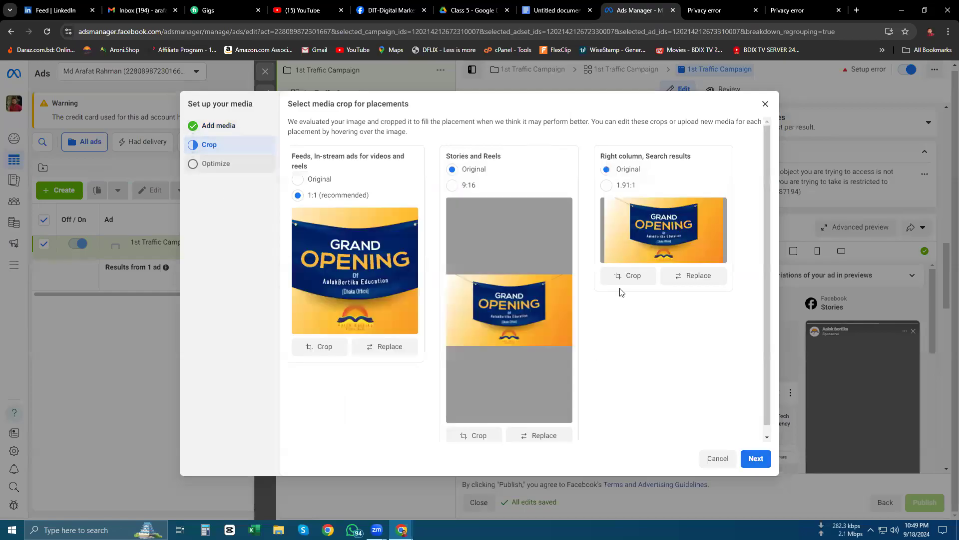
{"action": "left_click", "coordinate": [758, 461]}
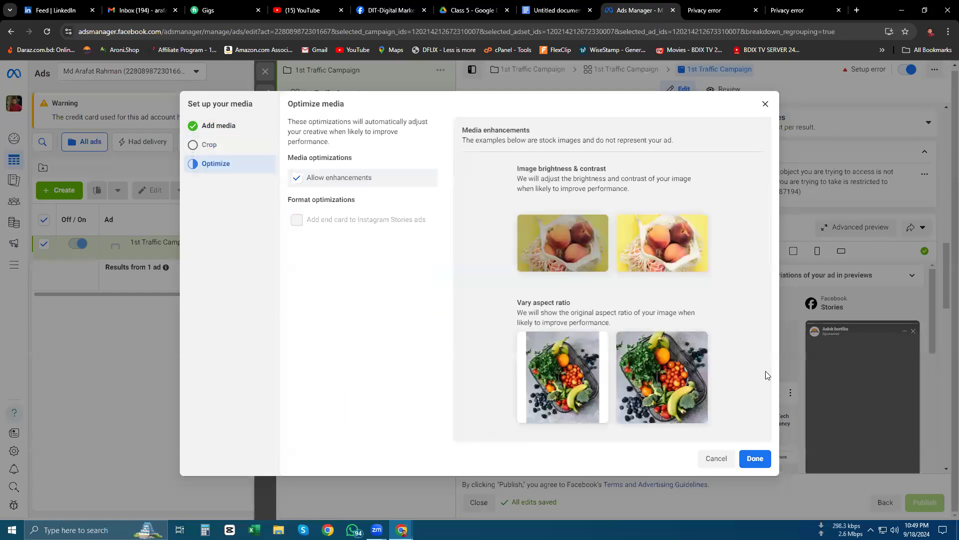
{"action": "left_click", "coordinate": [756, 458]}
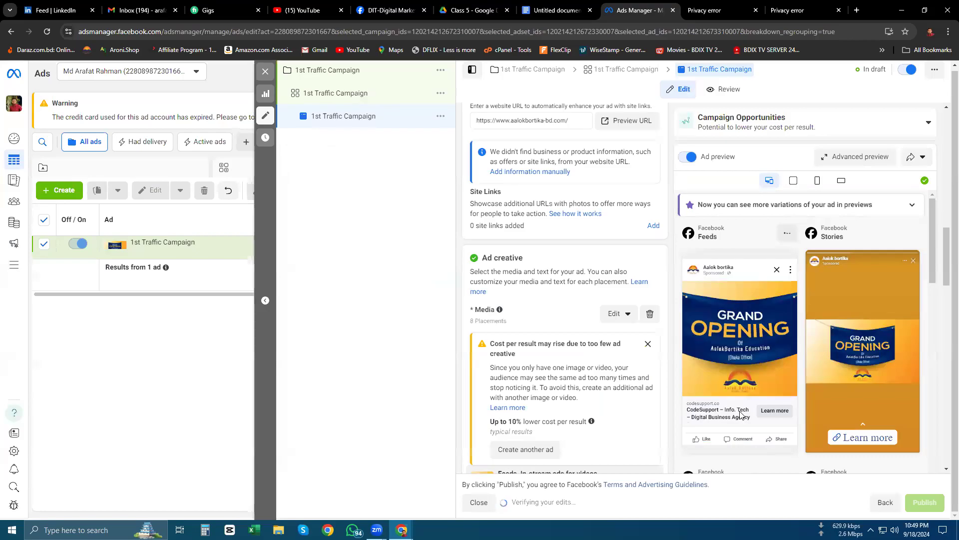
{"action": "left_click", "coordinate": [648, 344]}
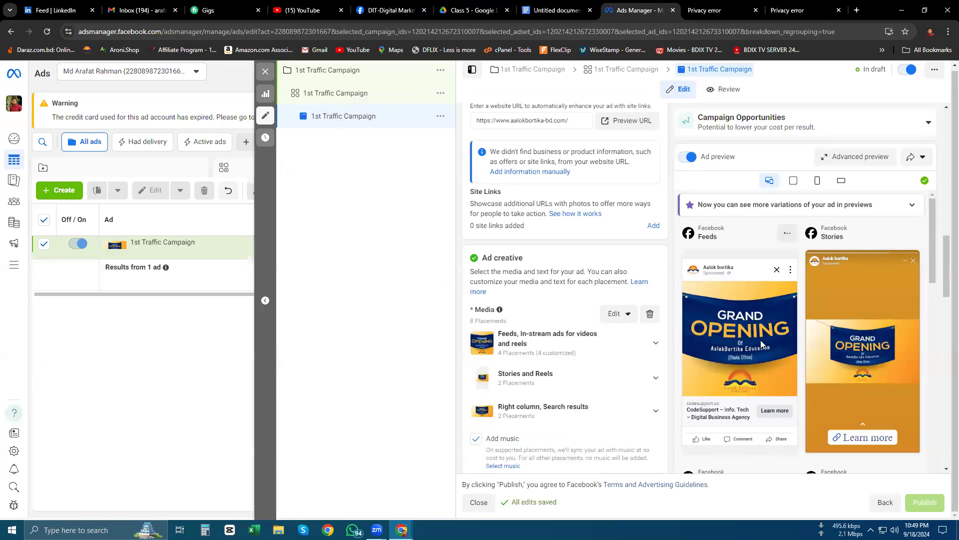
Look at the media details for feeds, in-stream ads and reels and at the primary text suggestions, leaving the primary text empty
{"action": "left_click", "coordinate": [657, 345]}
{"action": "left_click", "coordinate": [656, 345]}
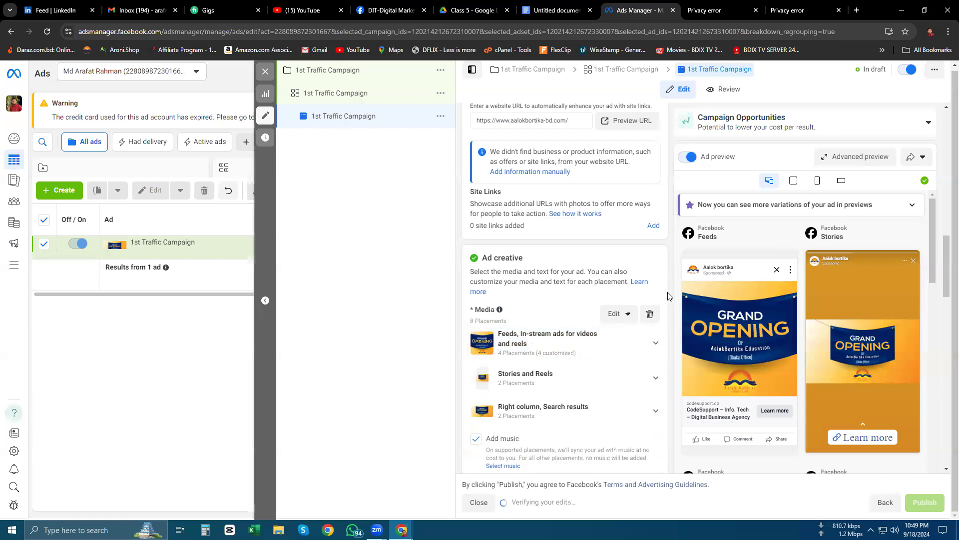
{"action": "scroll", "coordinate": [669, 296], "scroll_direction": "down", "scroll_amount": 4}
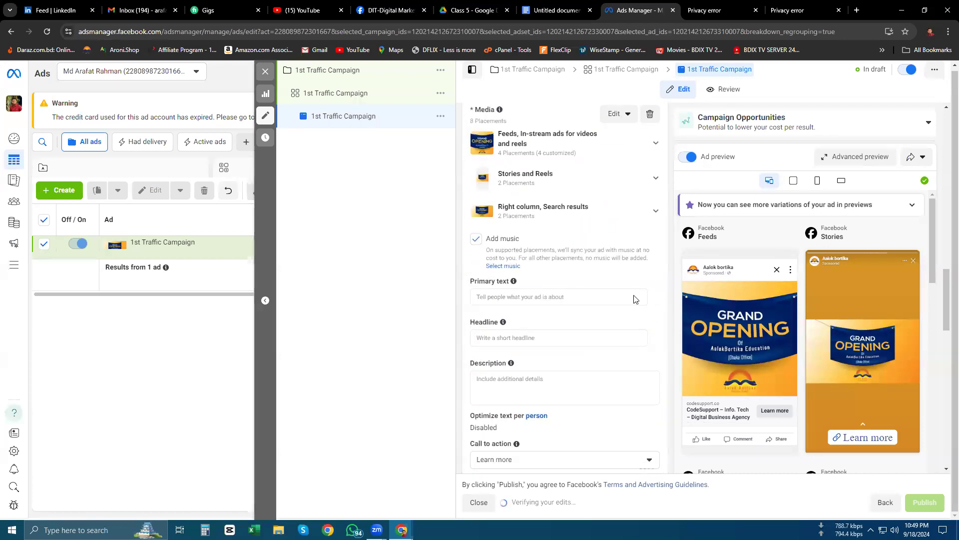
{"action": "left_click", "coordinate": [530, 298]}
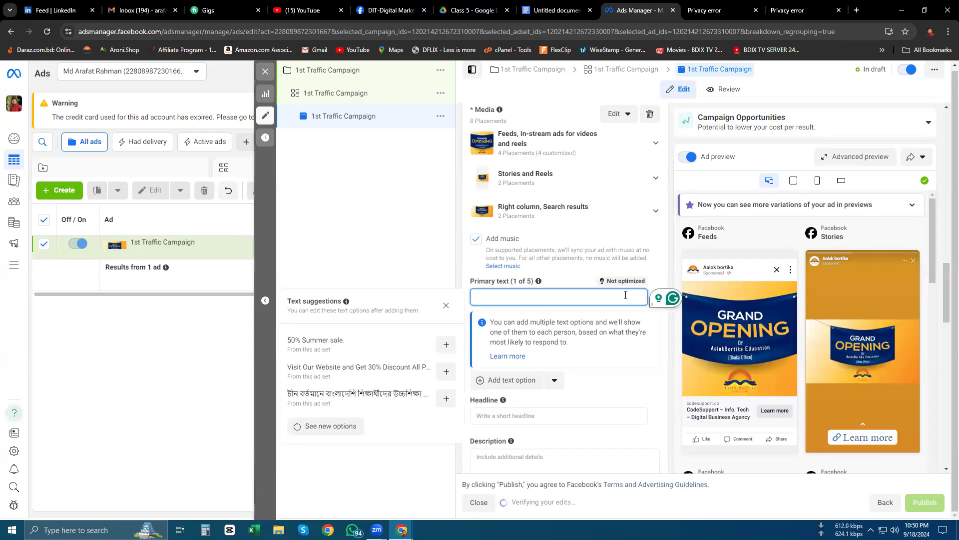
{"action": "left_click", "coordinate": [447, 346]}
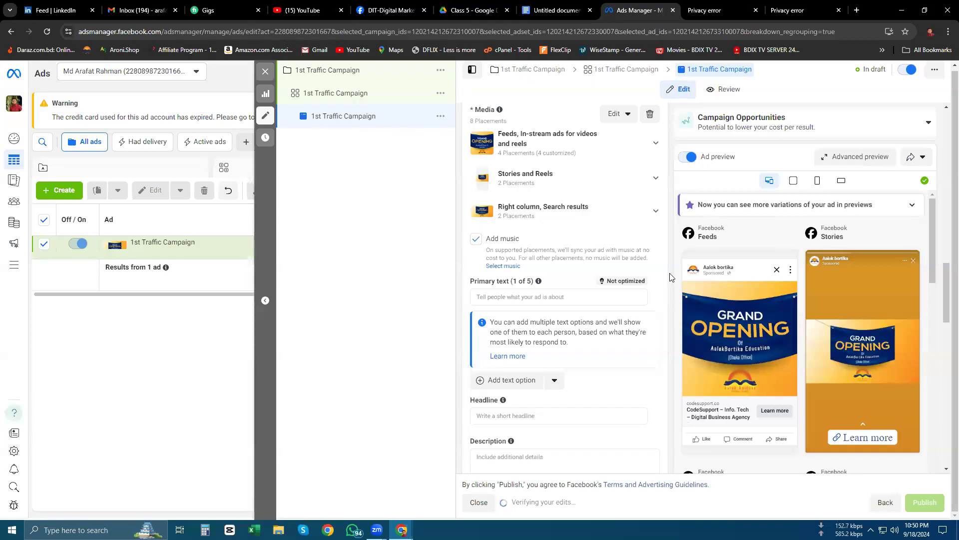
Enter "Grad Opening Registration" as the ad's headline, accepting the suggested spelling correction for the last word
{"action": "scroll", "coordinate": [585, 374], "scroll_direction": "down", "scroll_amount": 1}
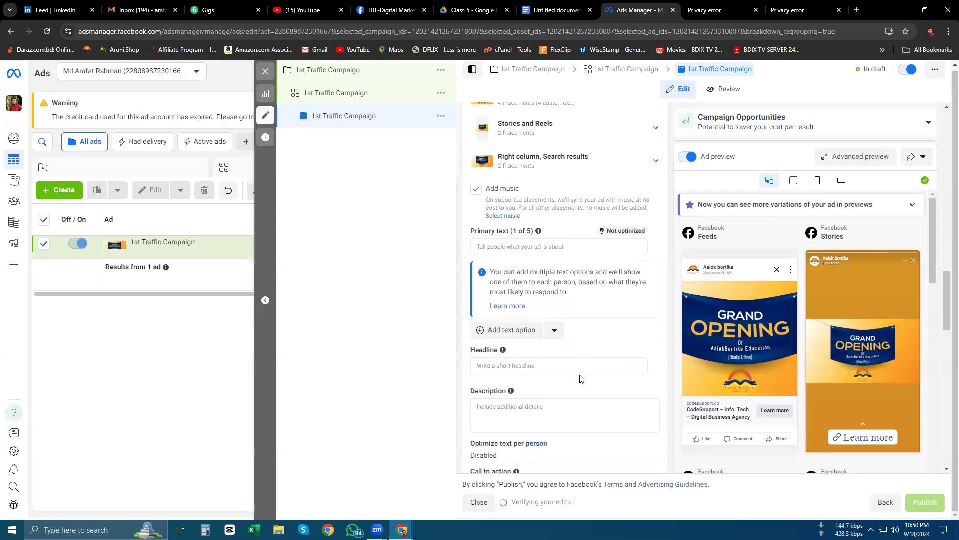
{"action": "left_click", "coordinate": [543, 365]}
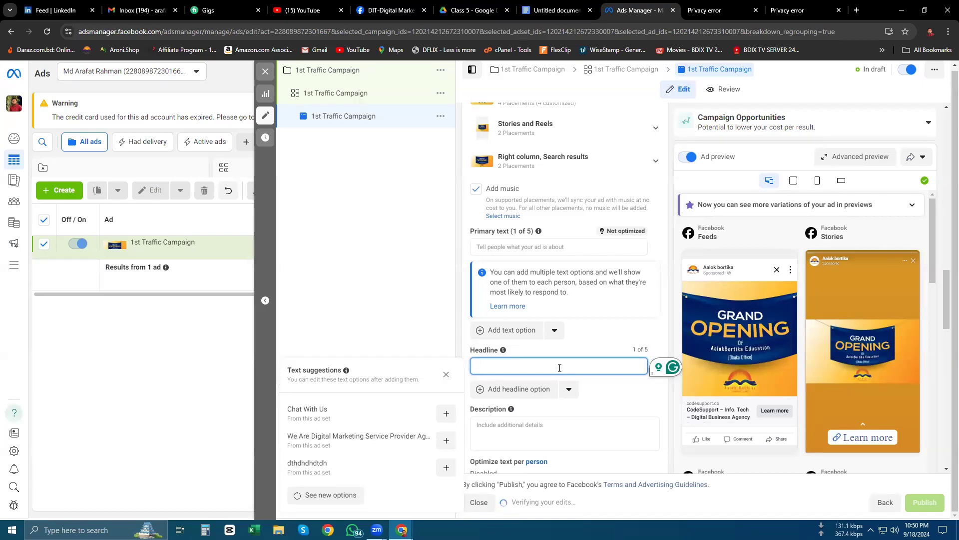
{"action": "type", "text": "Grad"}
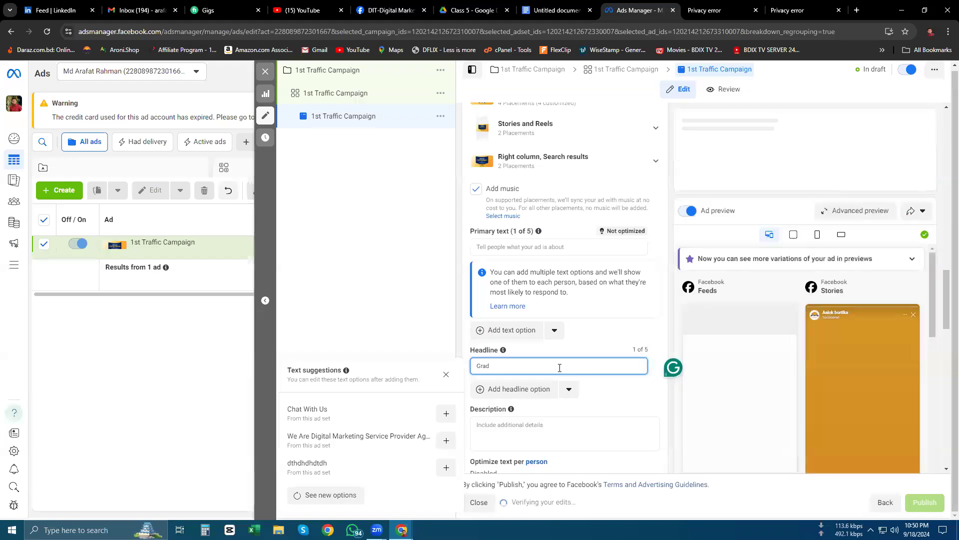
{"action": "type", "text": " pening"}
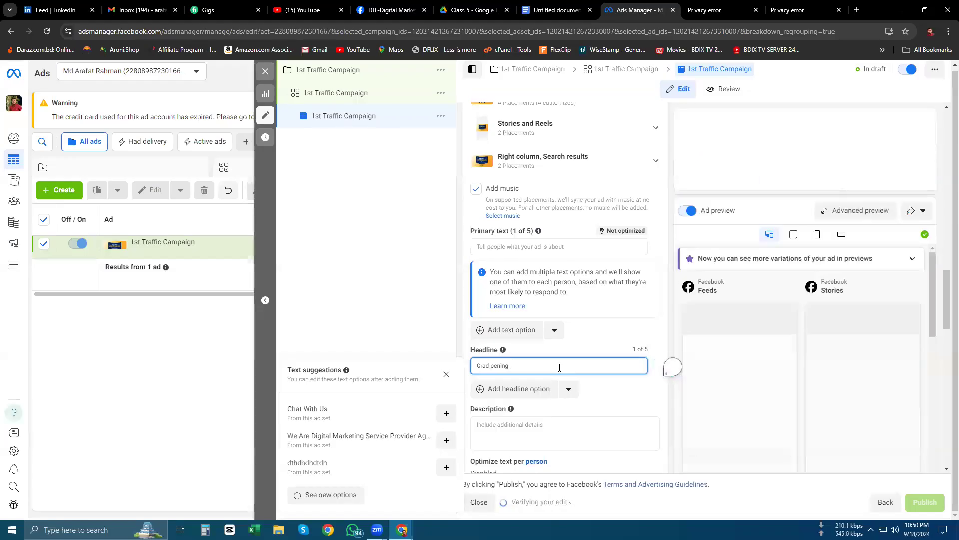
{"action": "key", "text": "BackSpace"}
{"action": "key", "text": "BackSpace"}
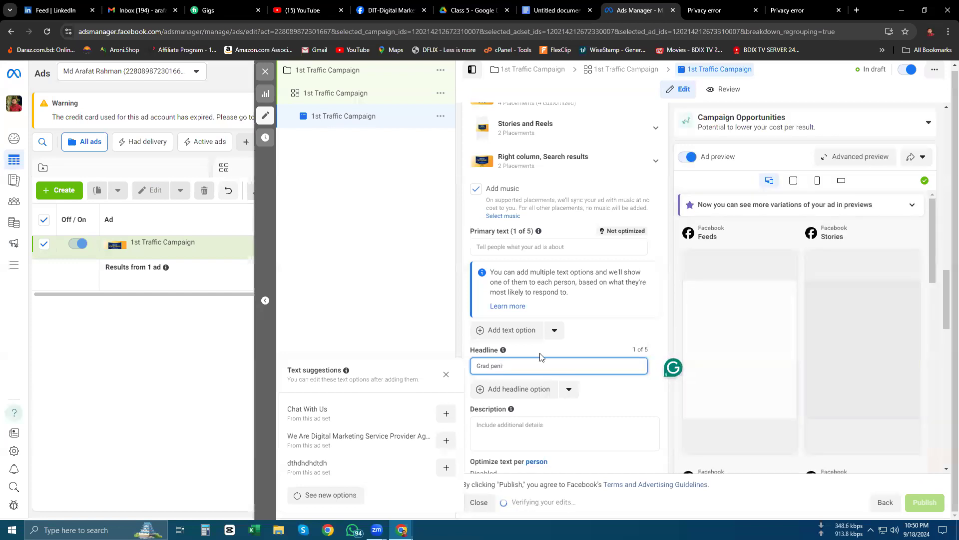
{"action": "key", "text": "BackSpace"}
{"action": "key", "text": "BackSpace"}
{"action": "key", "text": "BackSpace"}
{"action": "key", "text": "BackSpace"}
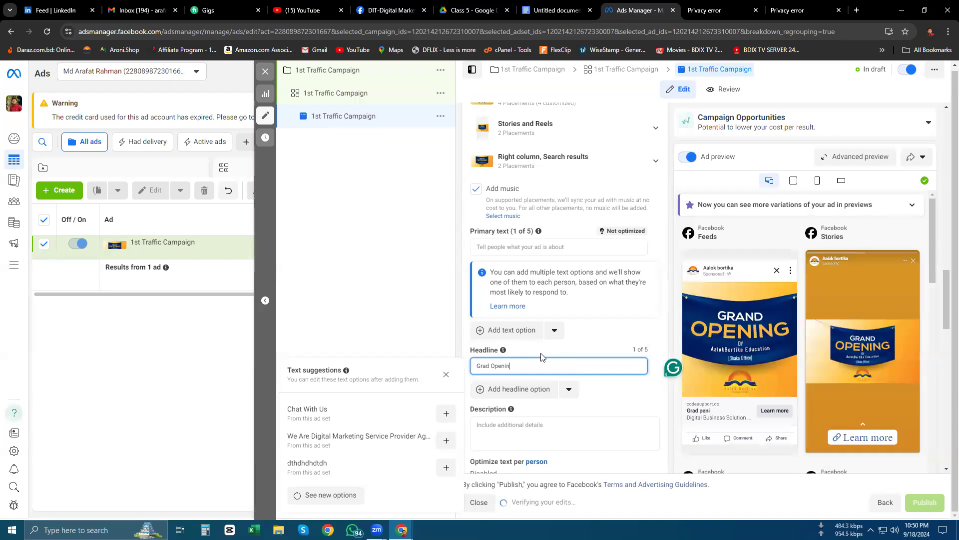
{"action": "type", "text": "Opening Prog"}
{"action": "type", "text": " Gegr"}
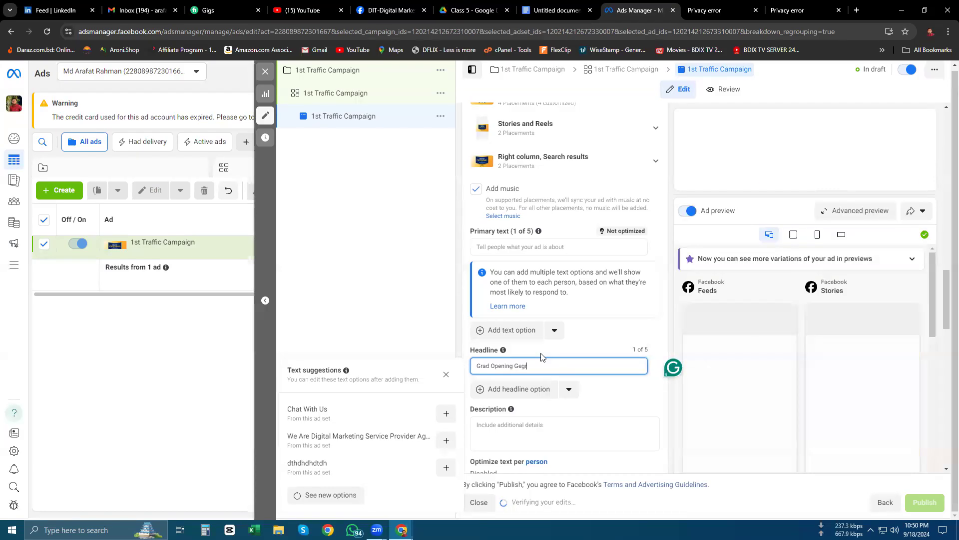
{"action": "type", "text": "gt"}
{"action": "key", "text": "BackSpace"}
{"action": "key", "text": "BackSpace"}
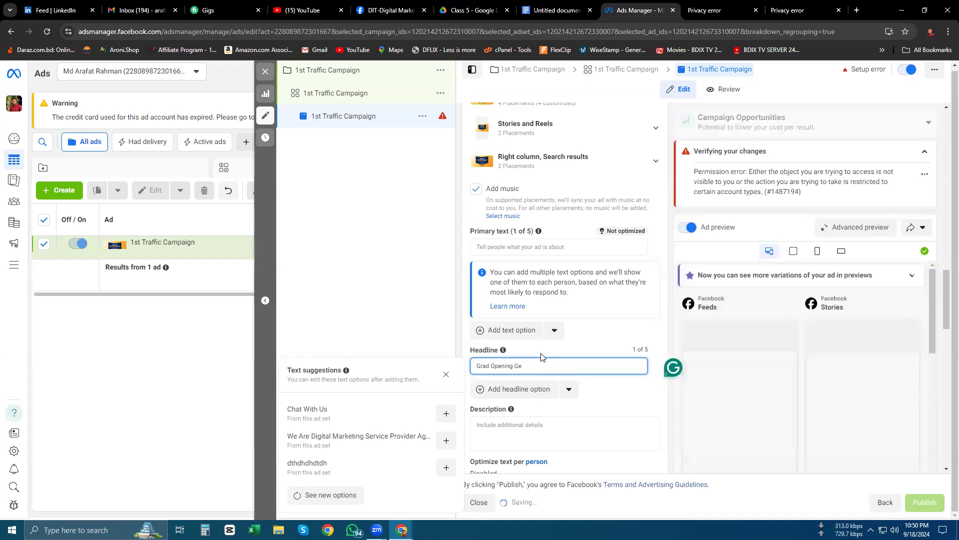
{"action": "type", "text": "Reg"}
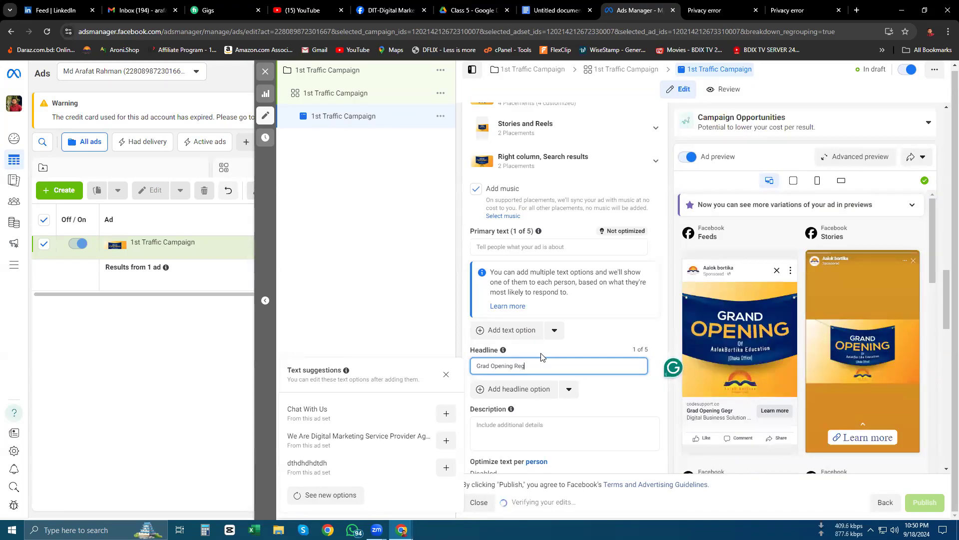
{"action": "type", "text": "r"}
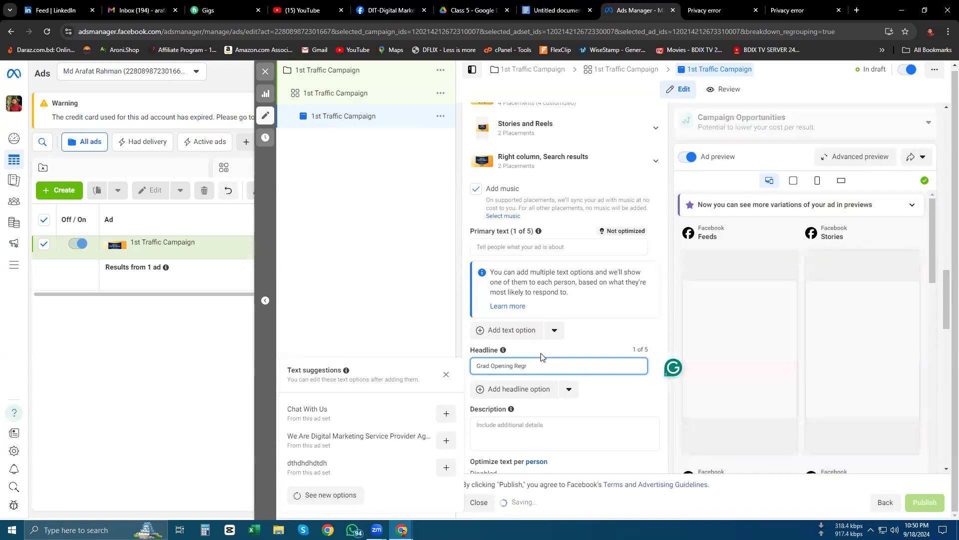
{"action": "type", "text": "es"}
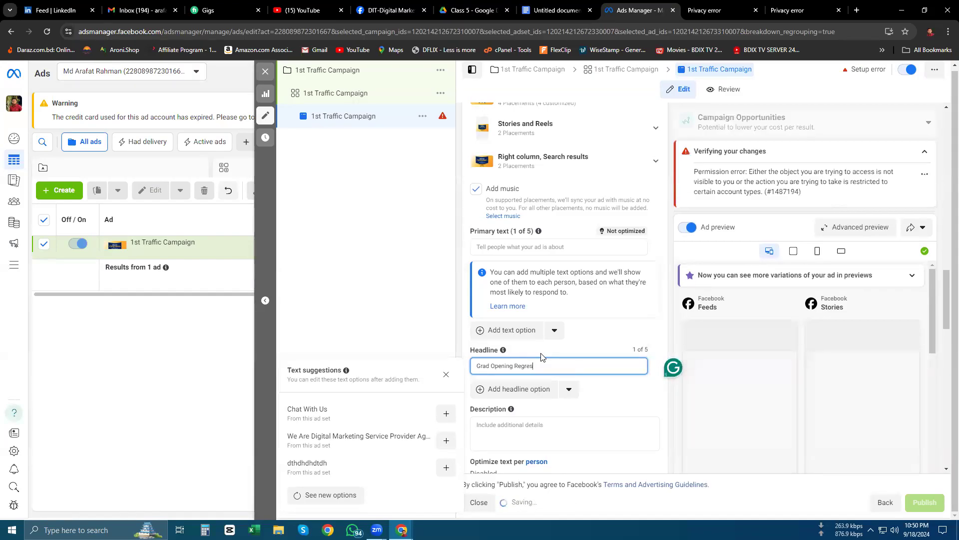
{"action": "type", "text": "tration"}
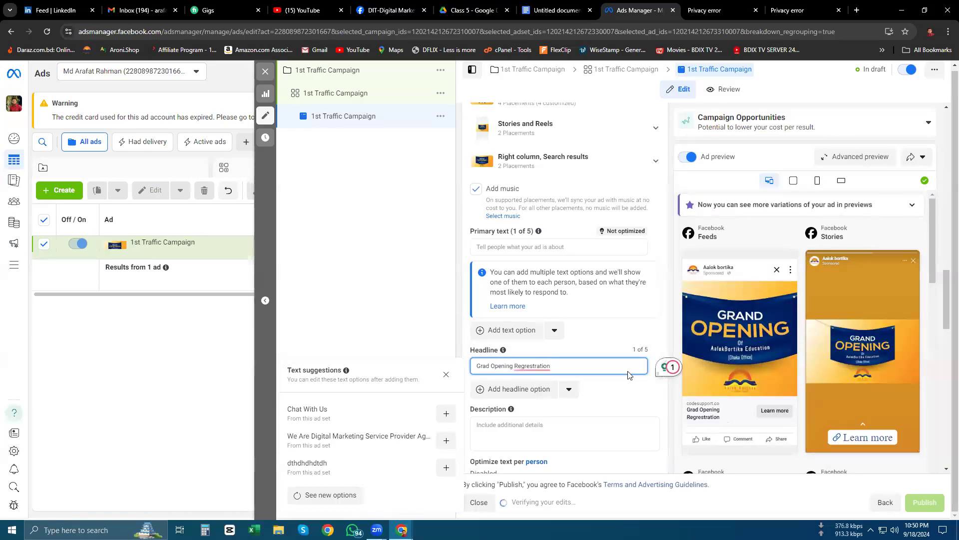
{"action": "mouse_move", "coordinate": [531, 366]}
{"action": "left_click", "coordinate": [565, 391]}
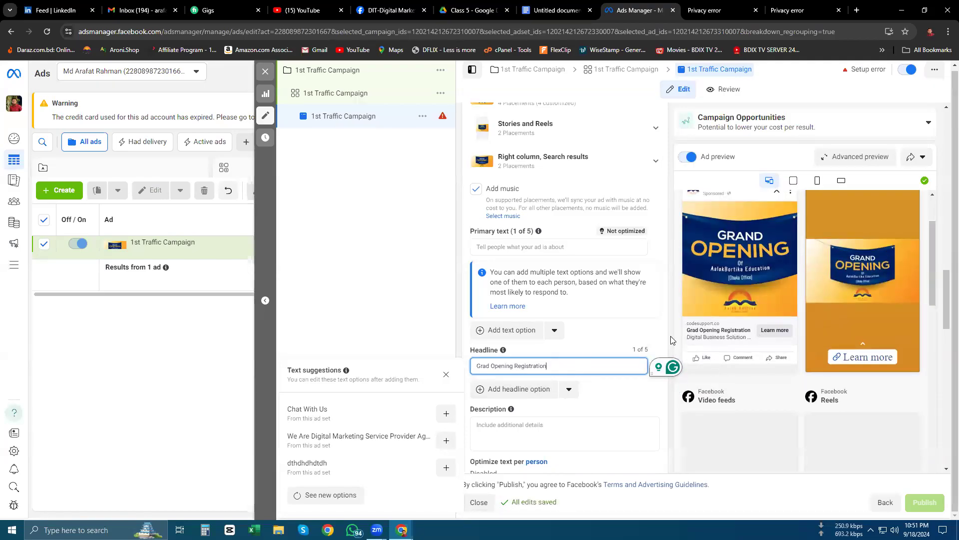
Fill in the ad's description with the same text as its headline, "Grad Opening Registration"
{"action": "scroll", "coordinate": [669, 340], "scroll_direction": "down", "scroll_amount": 2}
{"action": "left_click", "coordinate": [525, 323]}
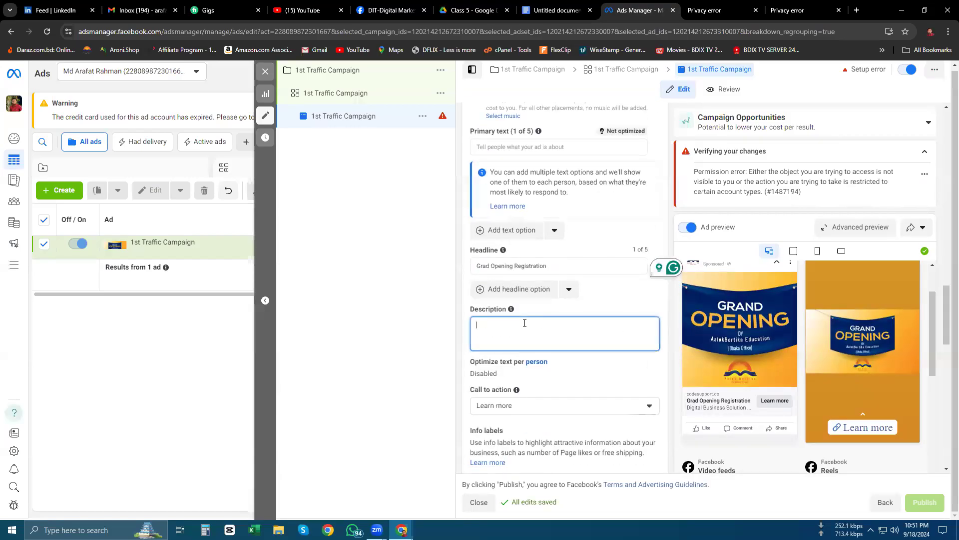
{"action": "triple_click", "coordinate": [553, 265]}
{"action": "key", "text": "ctrl+c"}
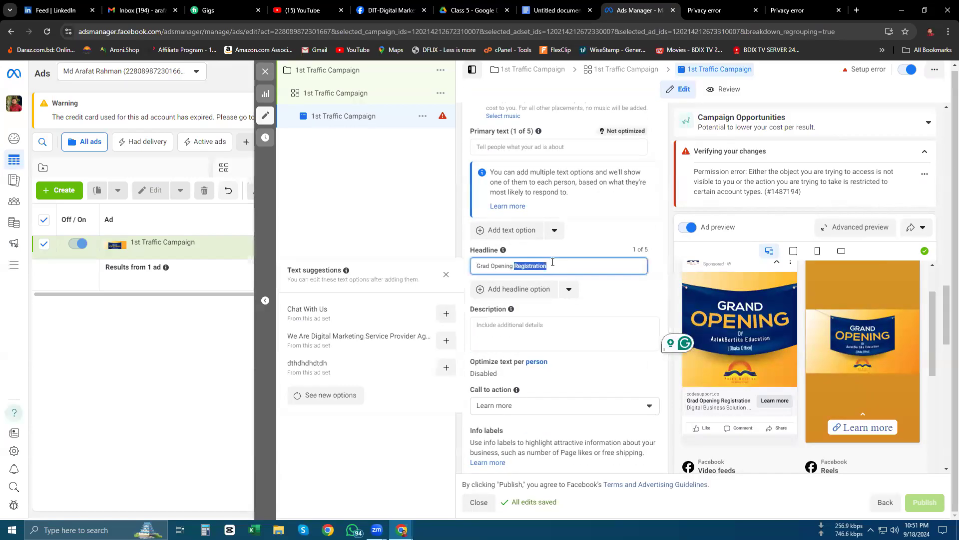
{"action": "left_click", "coordinate": [553, 344]}
{"action": "key", "text": "ctrl+v"}
{"action": "left_click", "coordinate": [656, 294]}
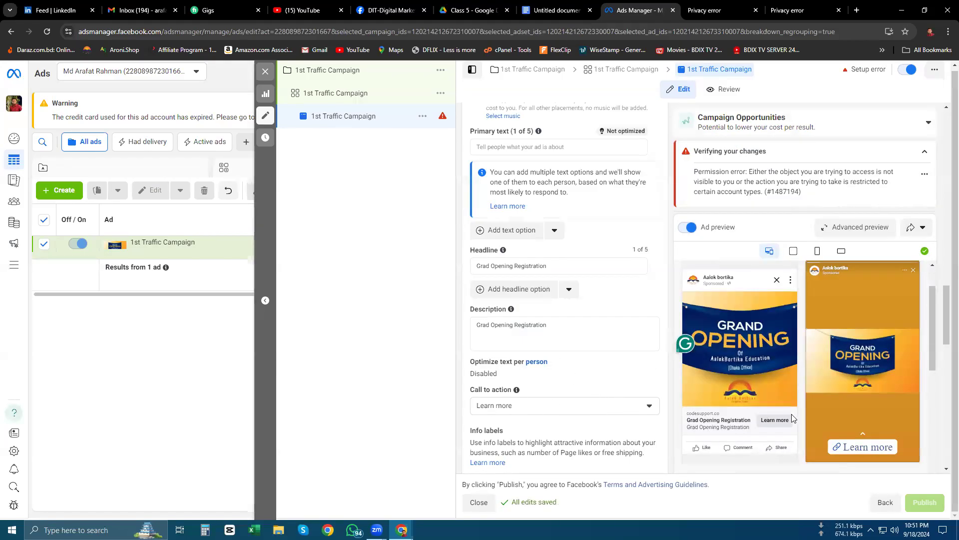
Set the ad's call to action to Get offer
{"action": "left_click", "coordinate": [570, 407]}
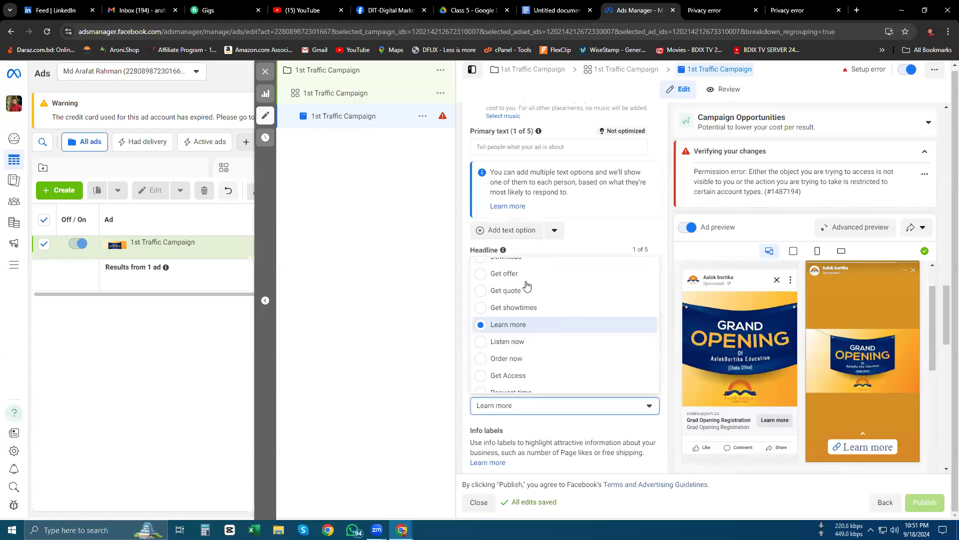
{"action": "scroll", "coordinate": [550, 309], "scroll_direction": "up", "scroll_amount": 2}
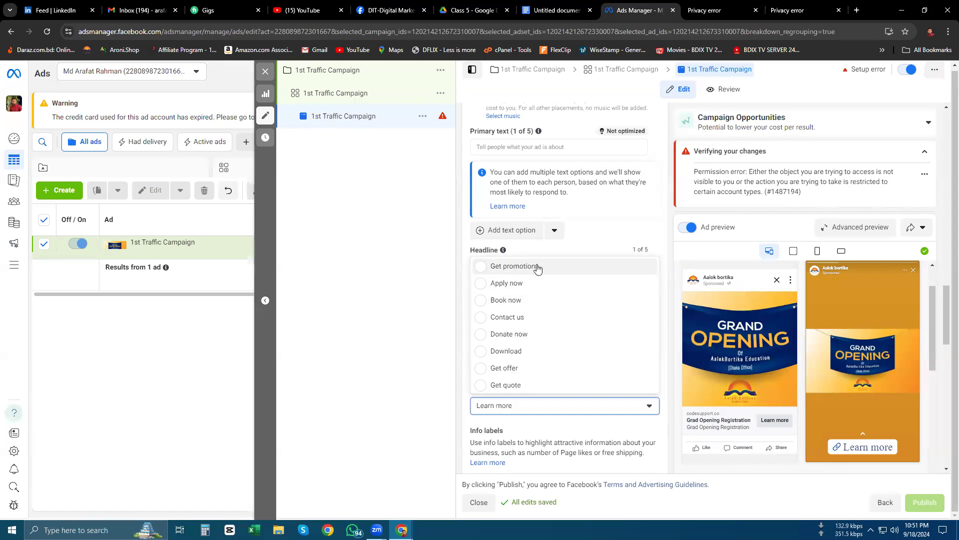
{"action": "scroll", "coordinate": [543, 368], "scroll_direction": "down", "scroll_amount": 1}
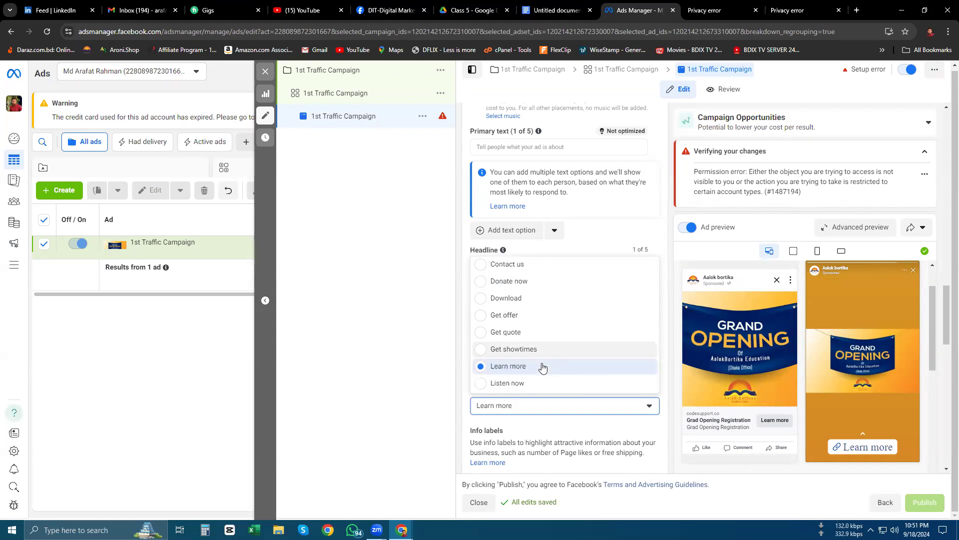
{"action": "scroll", "coordinate": [543, 368], "scroll_direction": "down", "scroll_amount": 1}
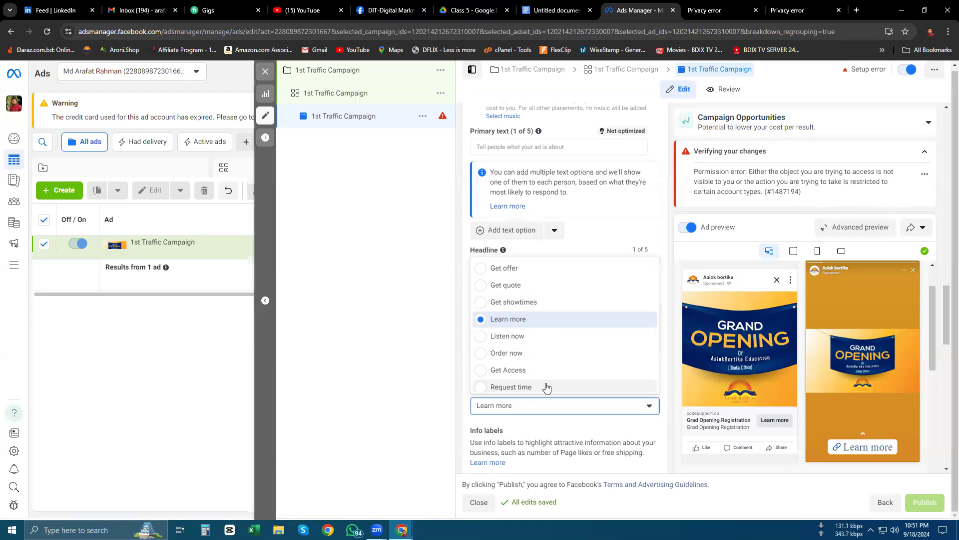
{"action": "scroll", "coordinate": [546, 388], "scroll_direction": "down", "scroll_amount": 1}
{"action": "scroll", "coordinate": [547, 386], "scroll_direction": "up", "scroll_amount": 3}
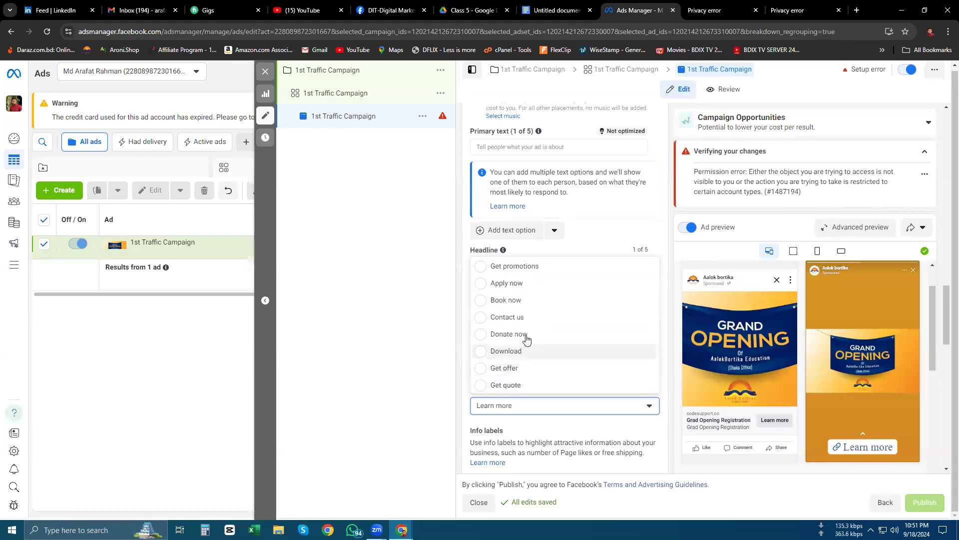
{"action": "left_click", "coordinate": [527, 369]}
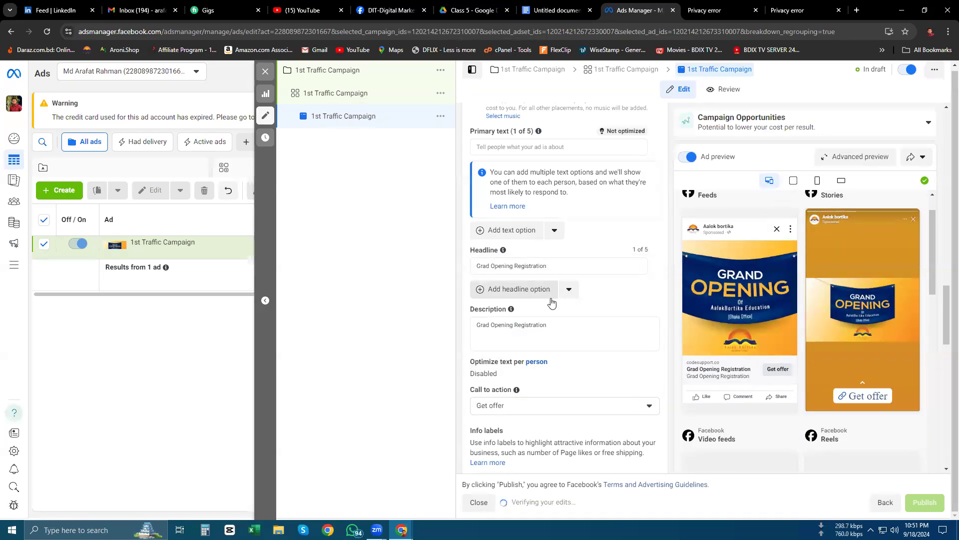
Look through the other available call-to-action options without choosing a different one
{"action": "left_click", "coordinate": [649, 405]}
{"action": "scroll", "coordinate": [530, 352], "scroll_direction": "down", "scroll_amount": 3}
{"action": "scroll", "coordinate": [531, 353], "scroll_direction": "up", "scroll_amount": 3}
{"action": "scroll", "coordinate": [531, 358], "scroll_direction": "down", "scroll_amount": 1}
{"action": "scroll", "coordinate": [530, 361], "scroll_direction": "down", "scroll_amount": 3}
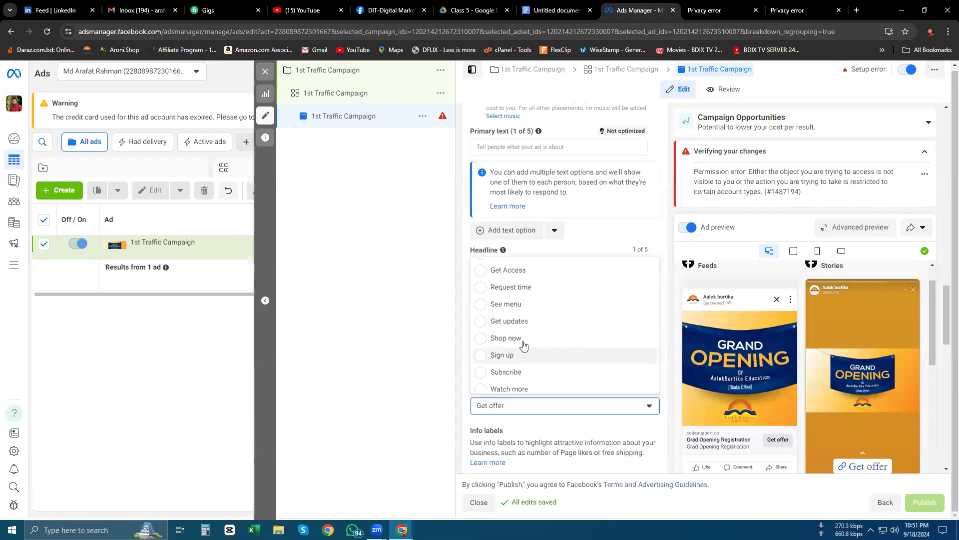
{"action": "left_click", "coordinate": [669, 315]}
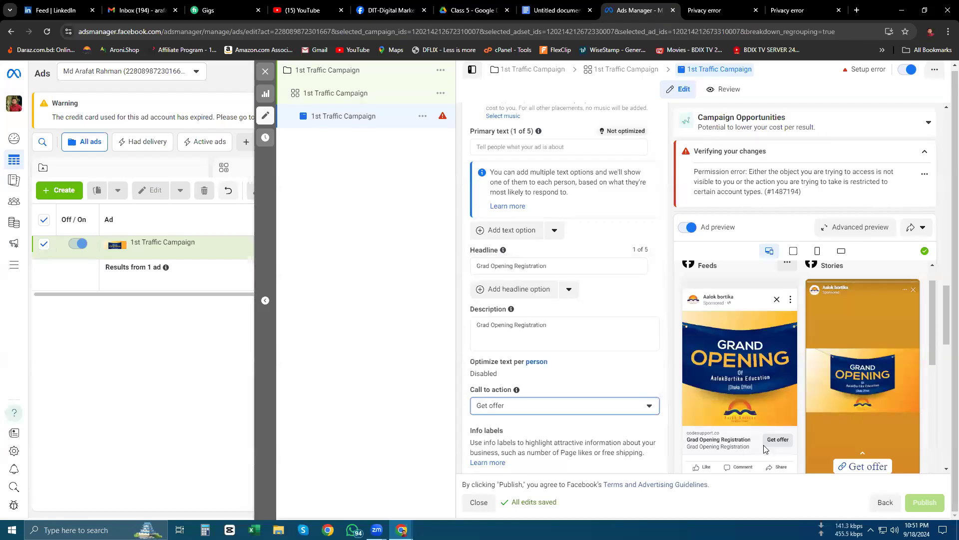
{"action": "scroll", "coordinate": [665, 375], "scroll_direction": "down", "scroll_amount": 2}
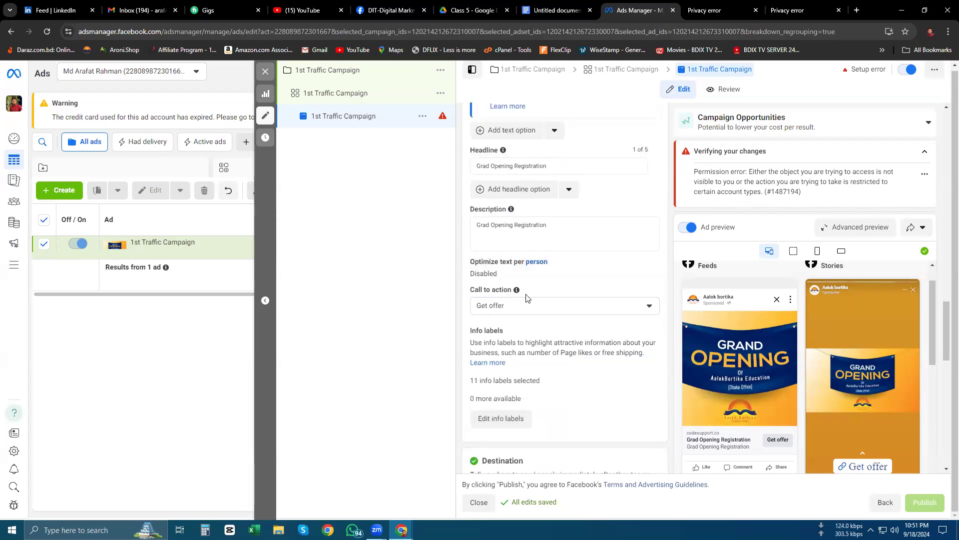
{"action": "scroll", "coordinate": [660, 350], "scroll_direction": "down", "scroll_amount": 3}
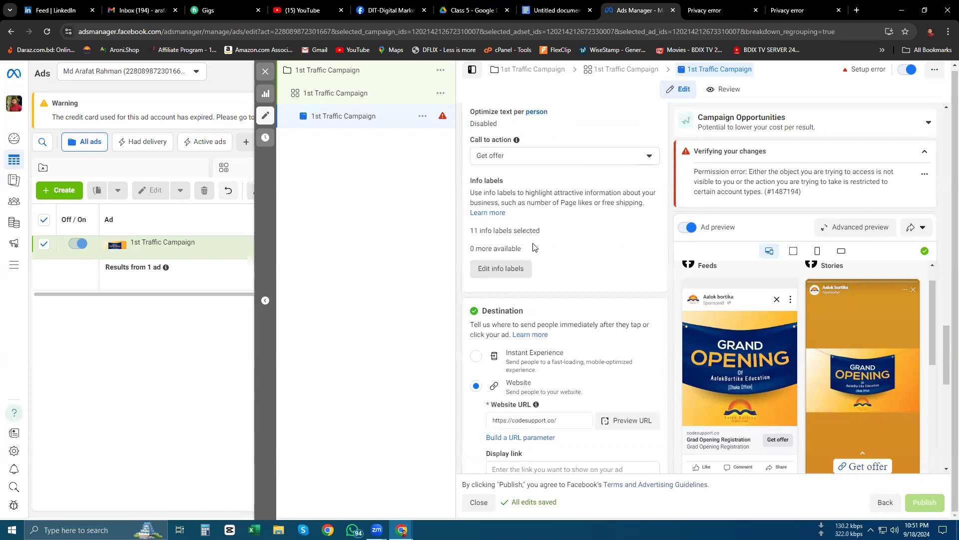
{"action": "scroll", "coordinate": [541, 251], "scroll_direction": "down", "scroll_amount": 2}
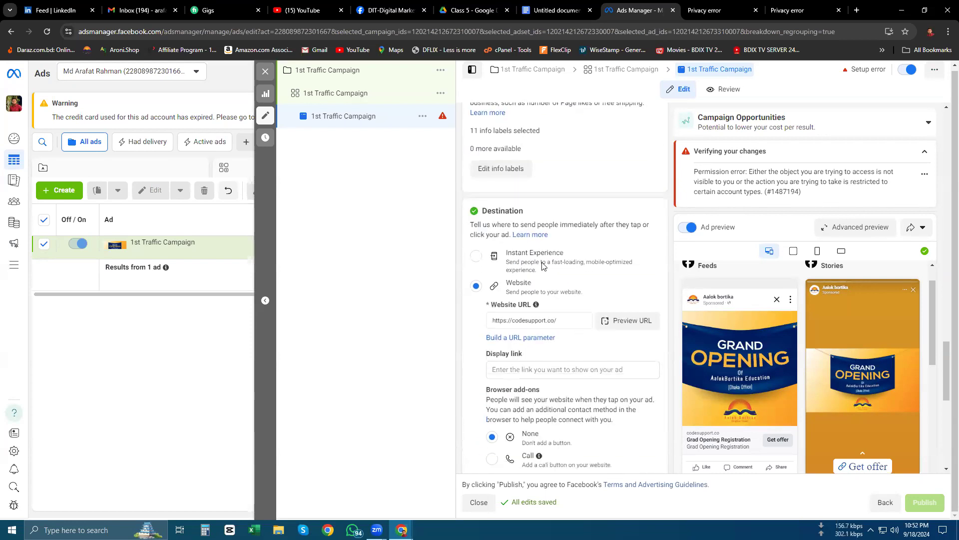
{"action": "left_click", "coordinate": [564, 322]}
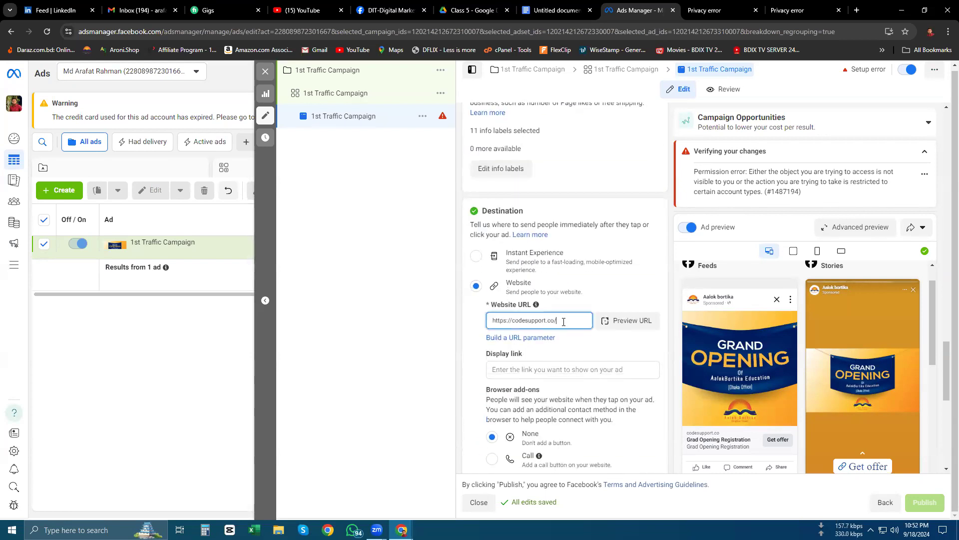
{"action": "left_click", "coordinate": [619, 321]}
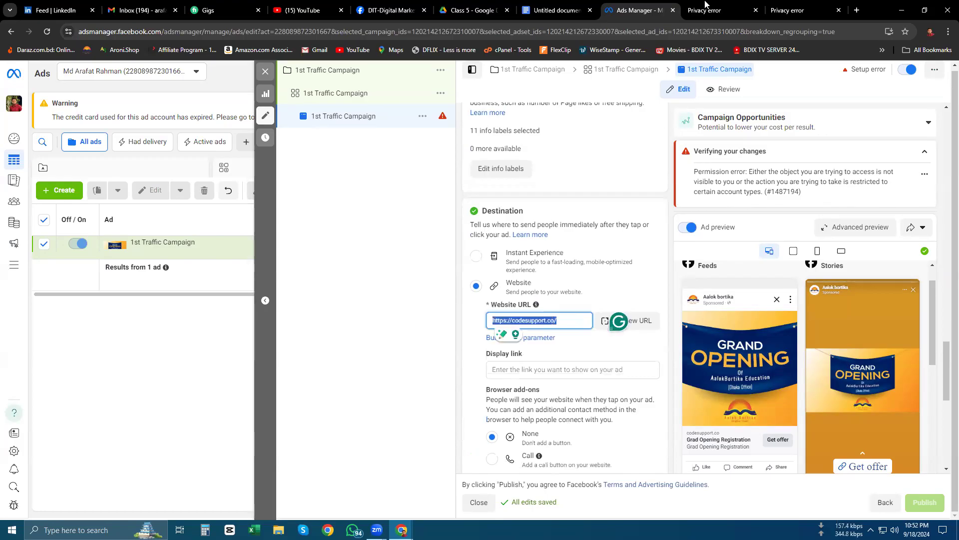
{"action": "left_click", "coordinate": [231, 29]}
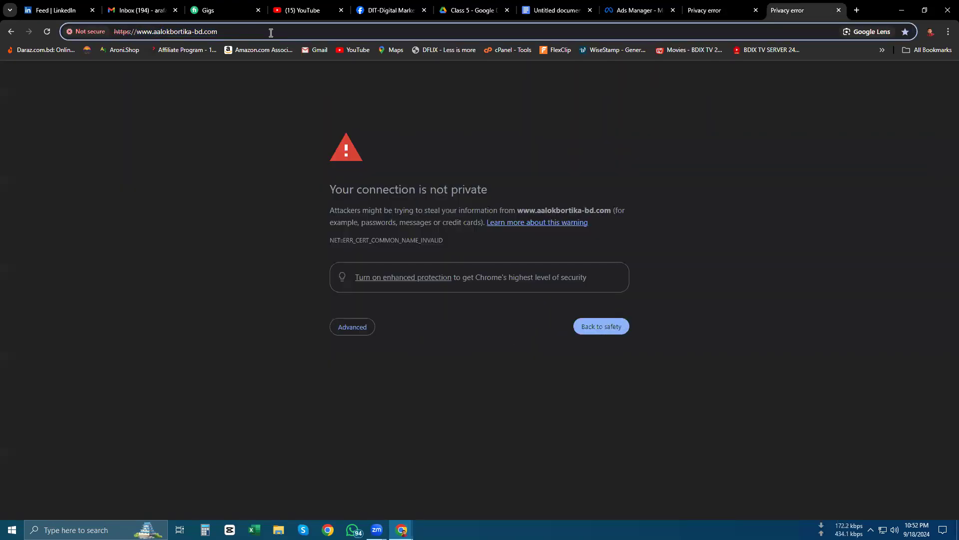
{"action": "key", "text": "ctrl+a"}
{"action": "key", "text": "ctrl+c"}
{"action": "left_click", "coordinate": [634, 10]}
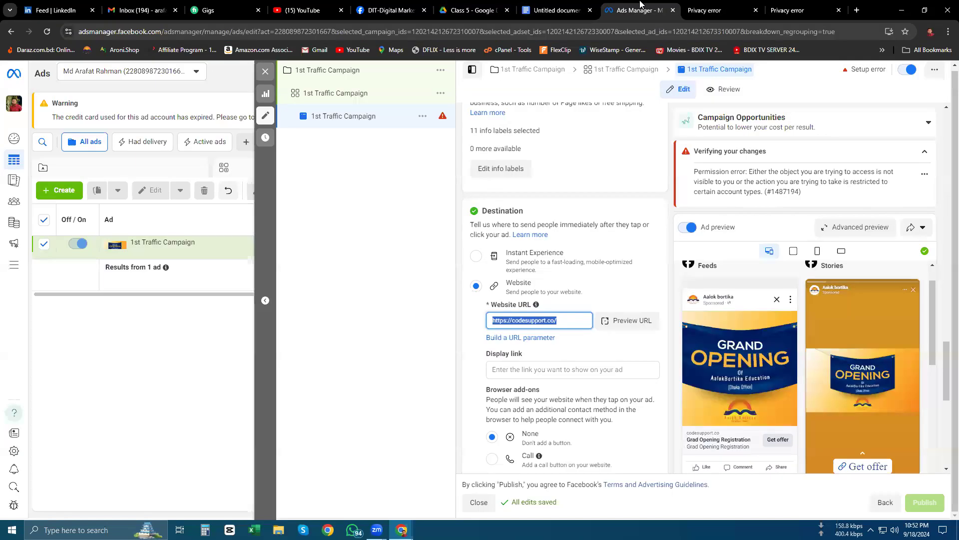
{"action": "key", "text": "ctrl+v"}
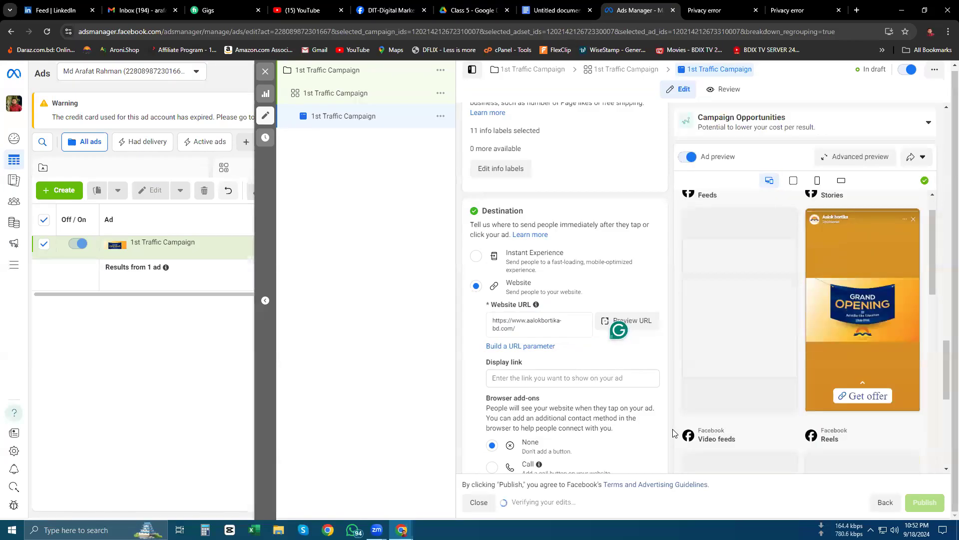
Choose Call as the website destination's browser add-on, and review the language and tracking settings
{"action": "left_click", "coordinate": [546, 377]}
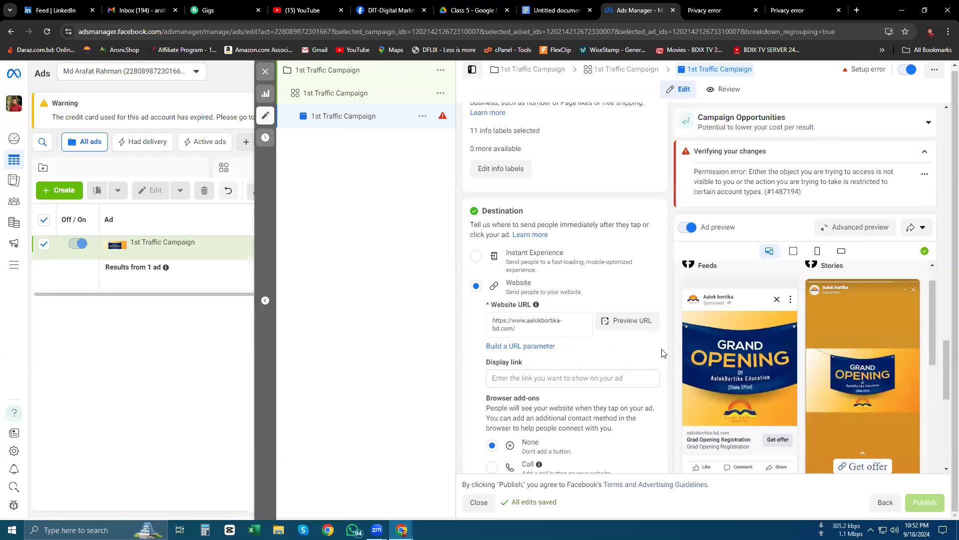
{"action": "scroll", "coordinate": [663, 353], "scroll_direction": "down", "scroll_amount": 2}
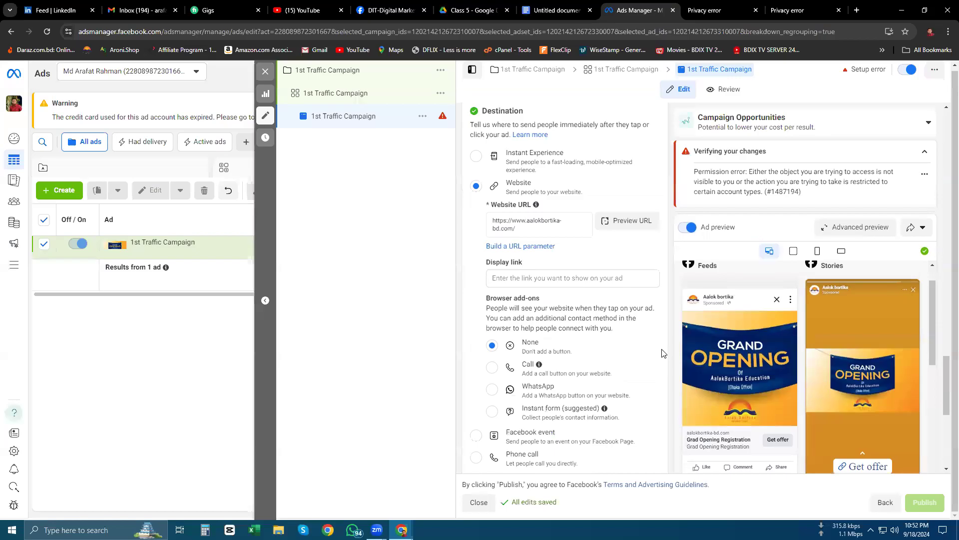
{"action": "left_click", "coordinate": [492, 372]}
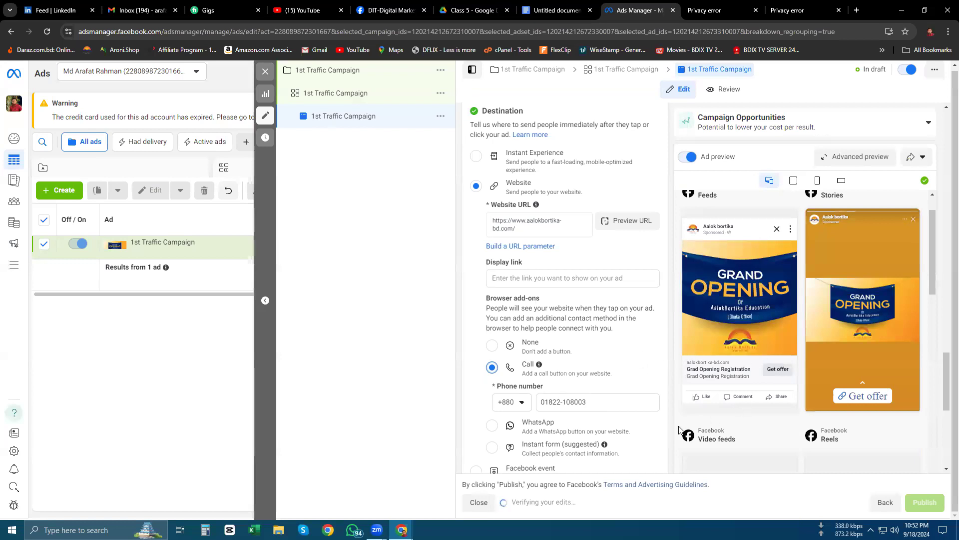
{"action": "scroll", "coordinate": [647, 417], "scroll_direction": "down", "scroll_amount": 3}
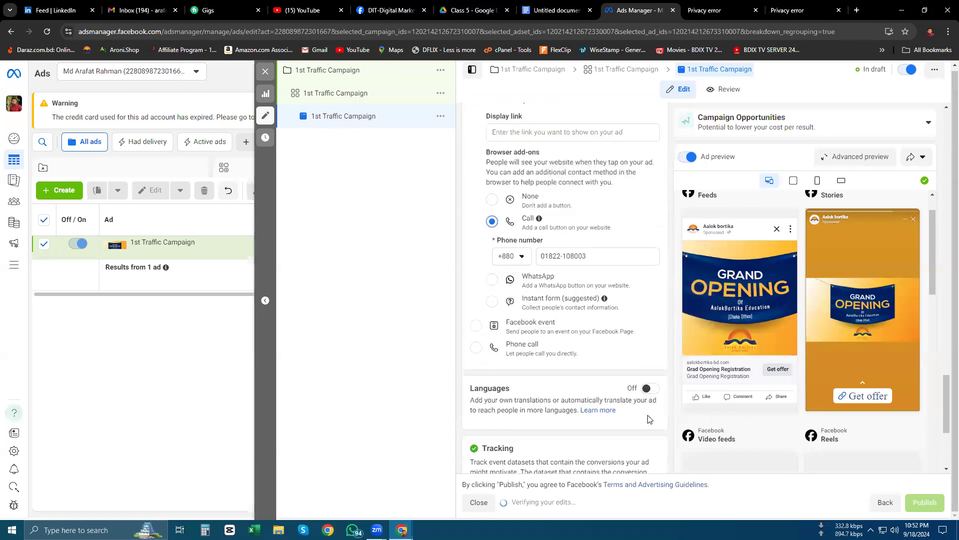
{"action": "scroll", "coordinate": [648, 419], "scroll_direction": "down", "scroll_amount": 3}
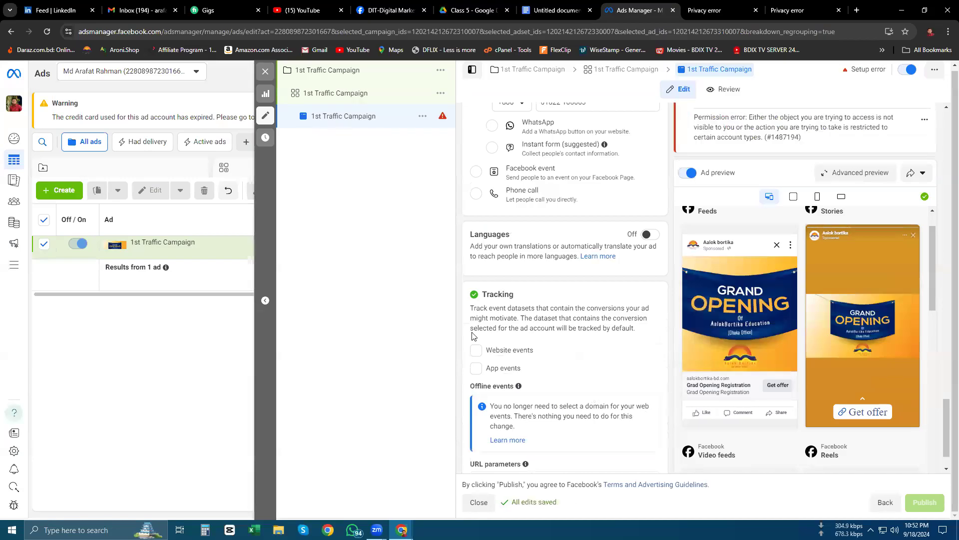
{"action": "scroll", "coordinate": [631, 385], "scroll_direction": "down", "scroll_amount": 1}
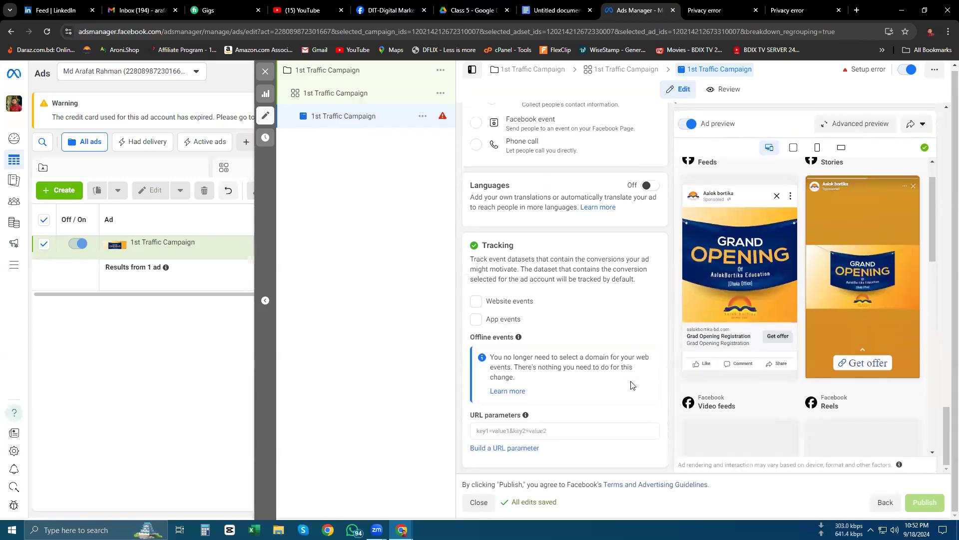
{"action": "scroll", "coordinate": [631, 385], "scroll_direction": "up", "scroll_amount": 10}
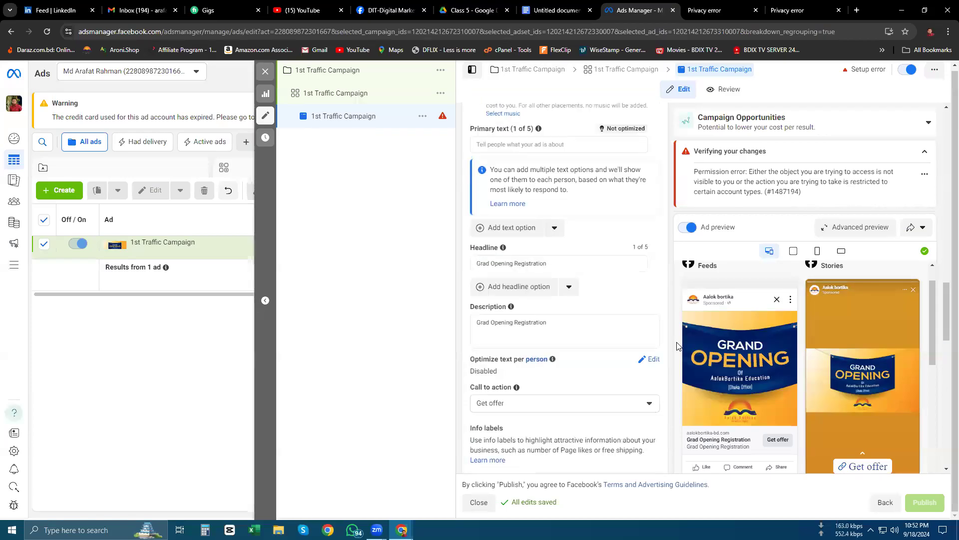